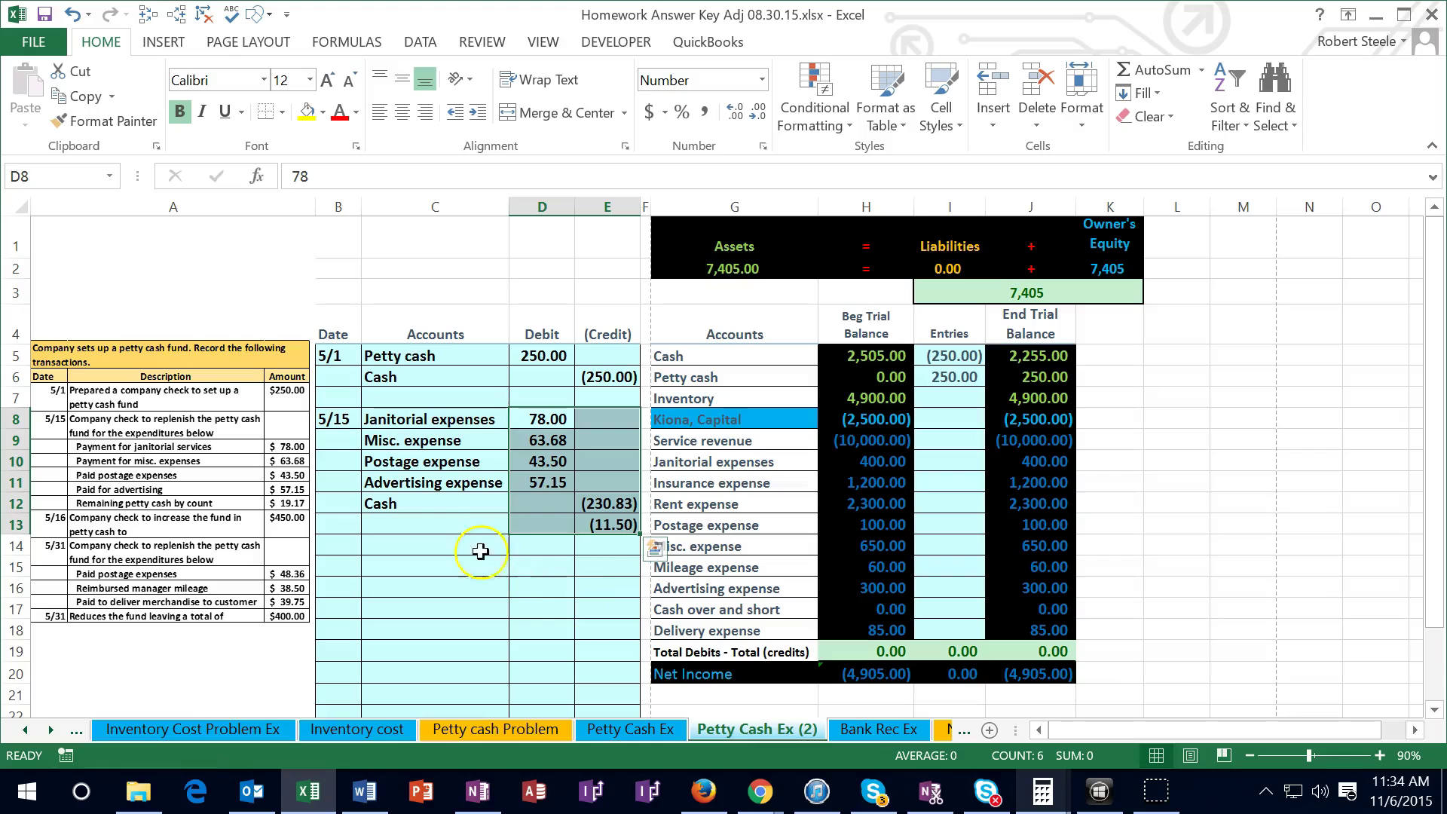
# Copy the Cash over and short account name from the trial balance into cell C13, pasting values only
pyautogui.click(442, 523)
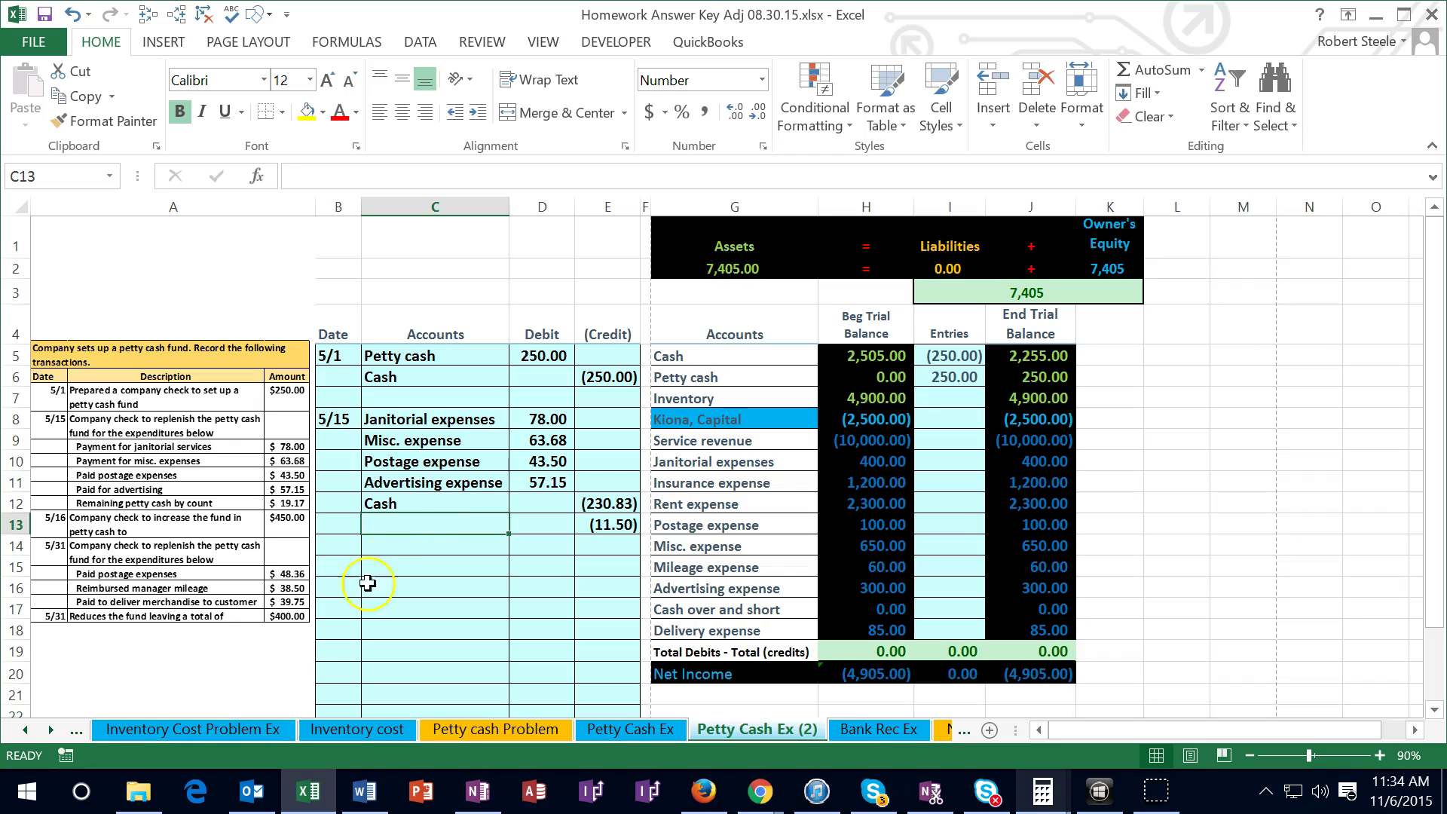
pyautogui.click(1192, 758)
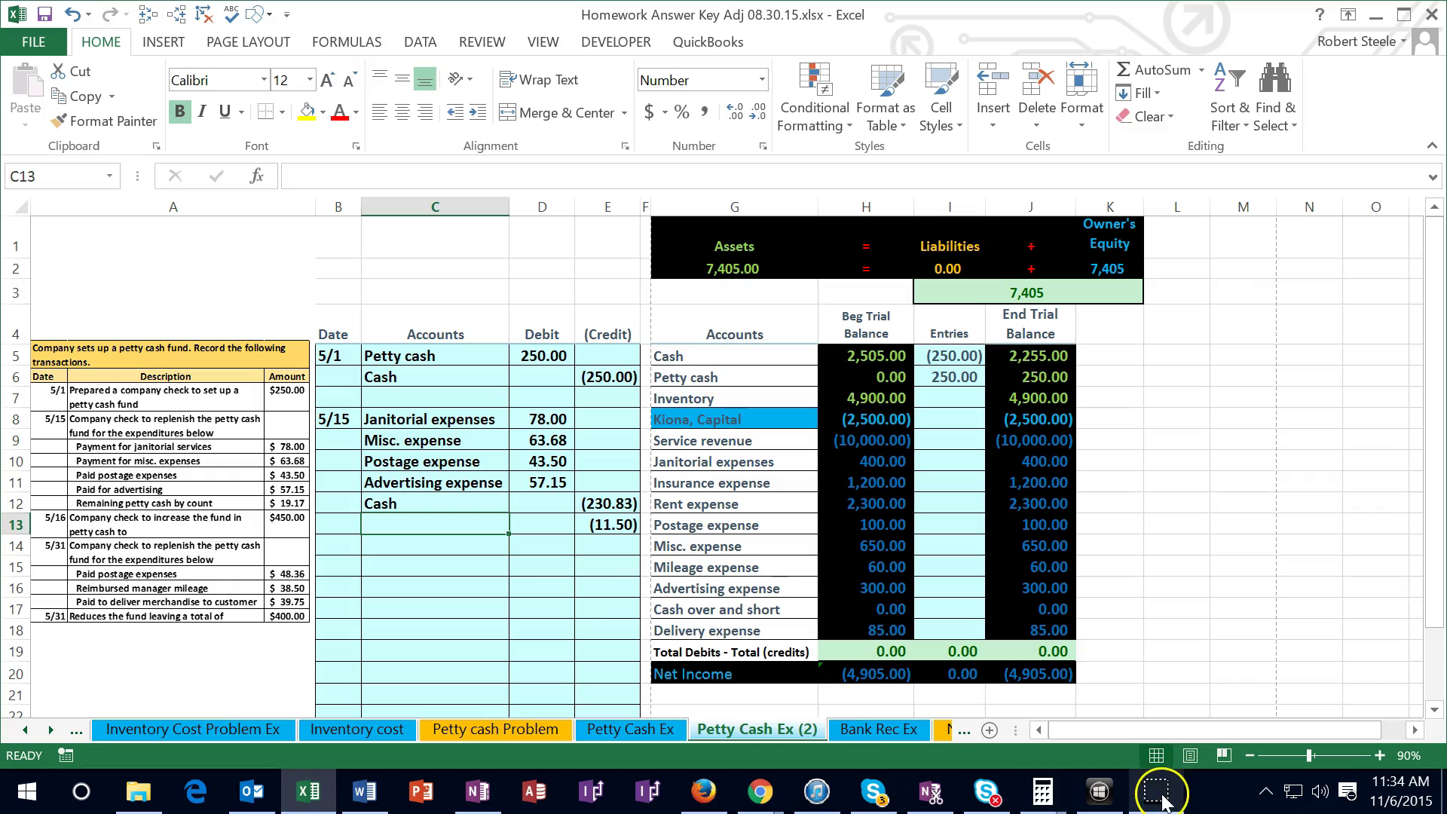
pyautogui.click(672, 610)
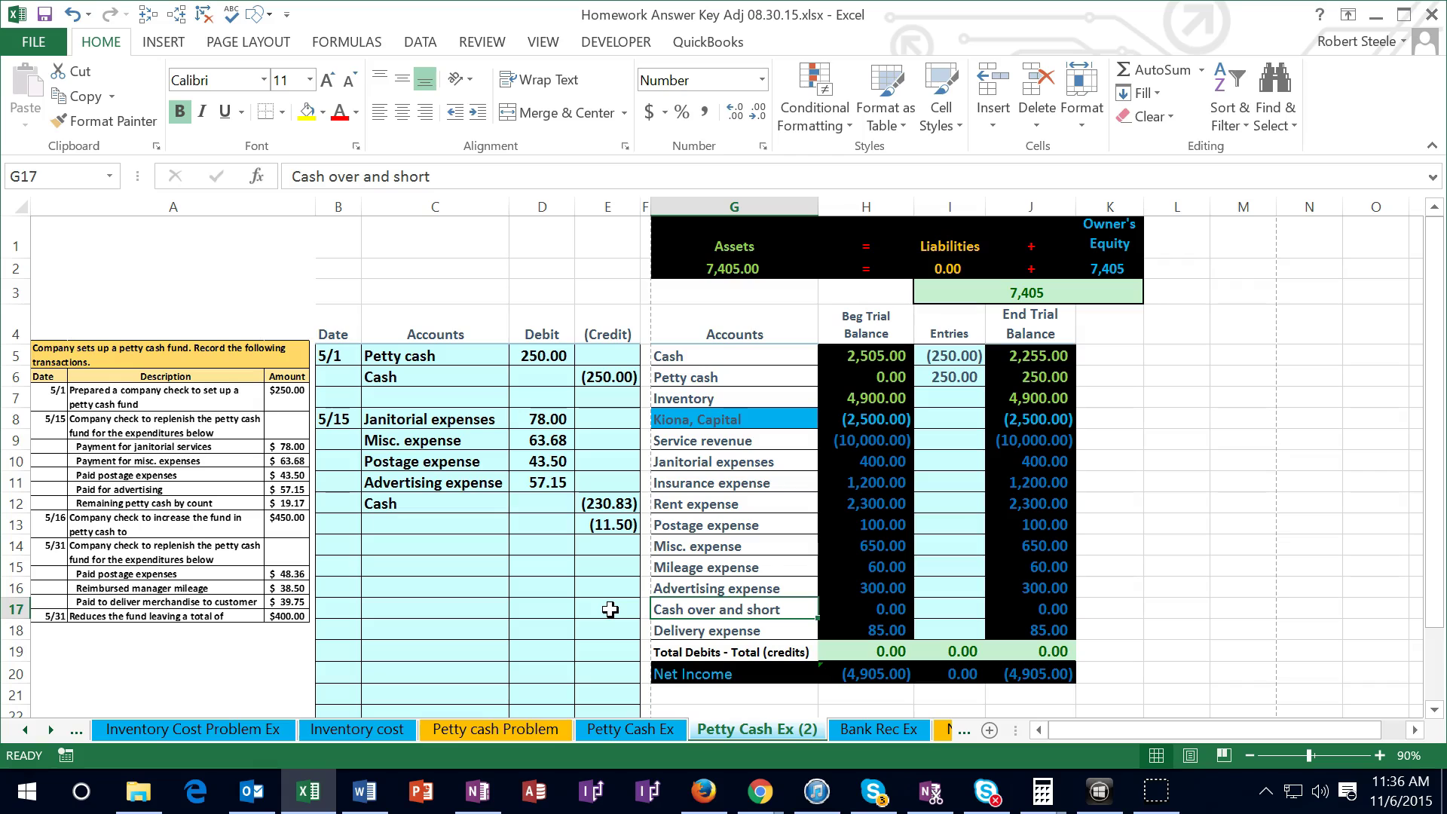
pyautogui.rightClick(669, 611)
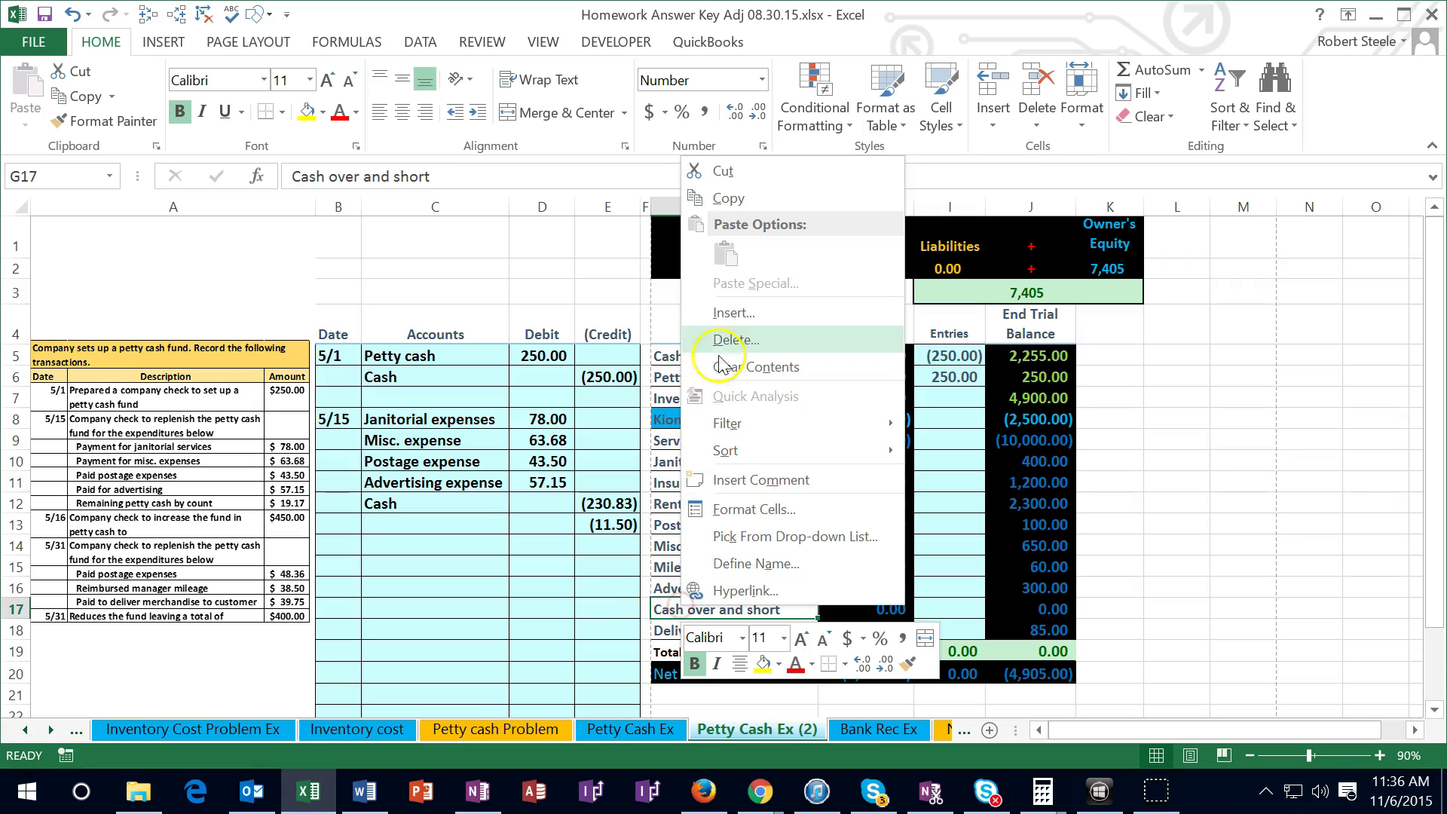
pyautogui.click(728, 208)
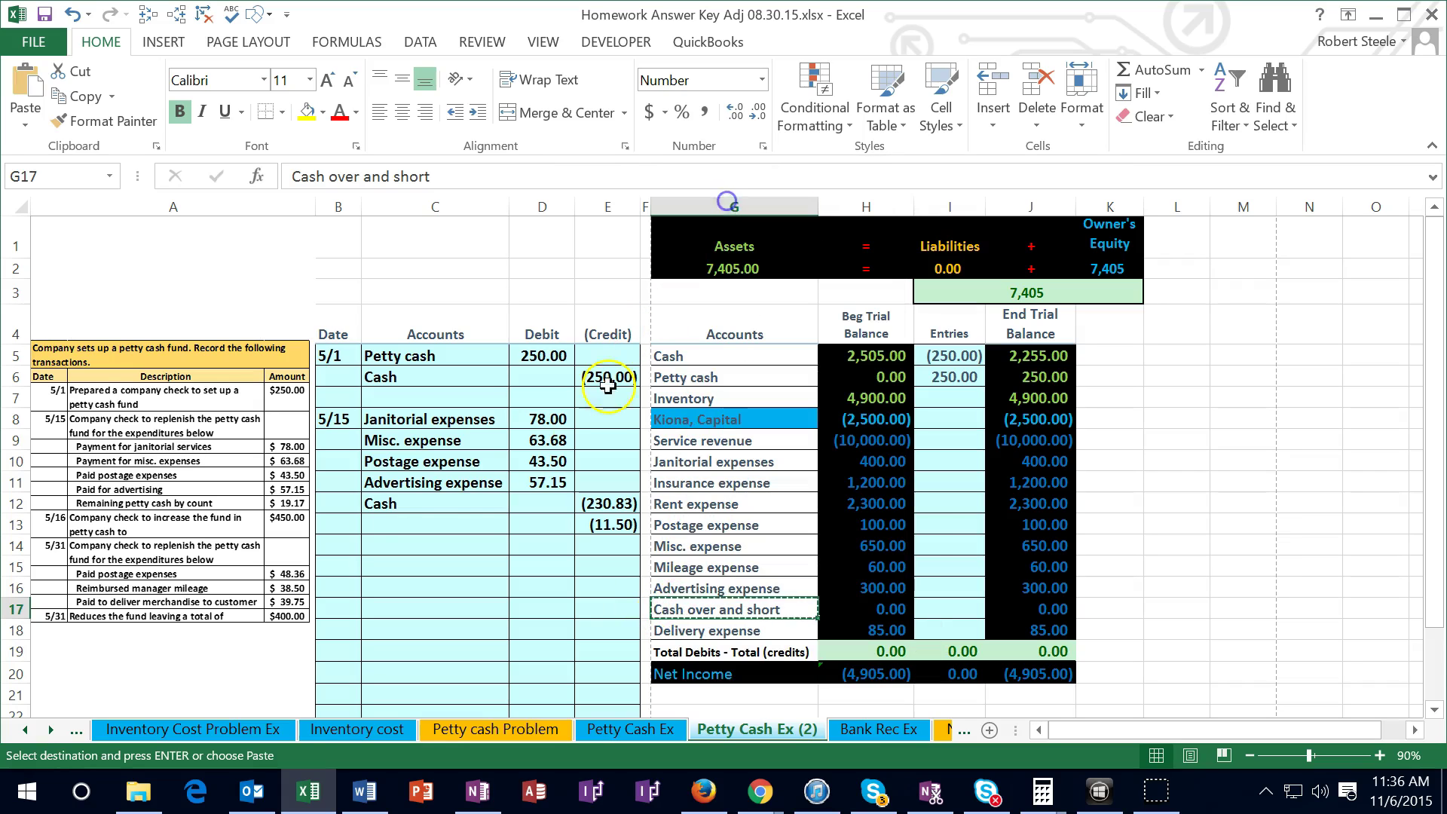
pyautogui.rightClick(416, 525)
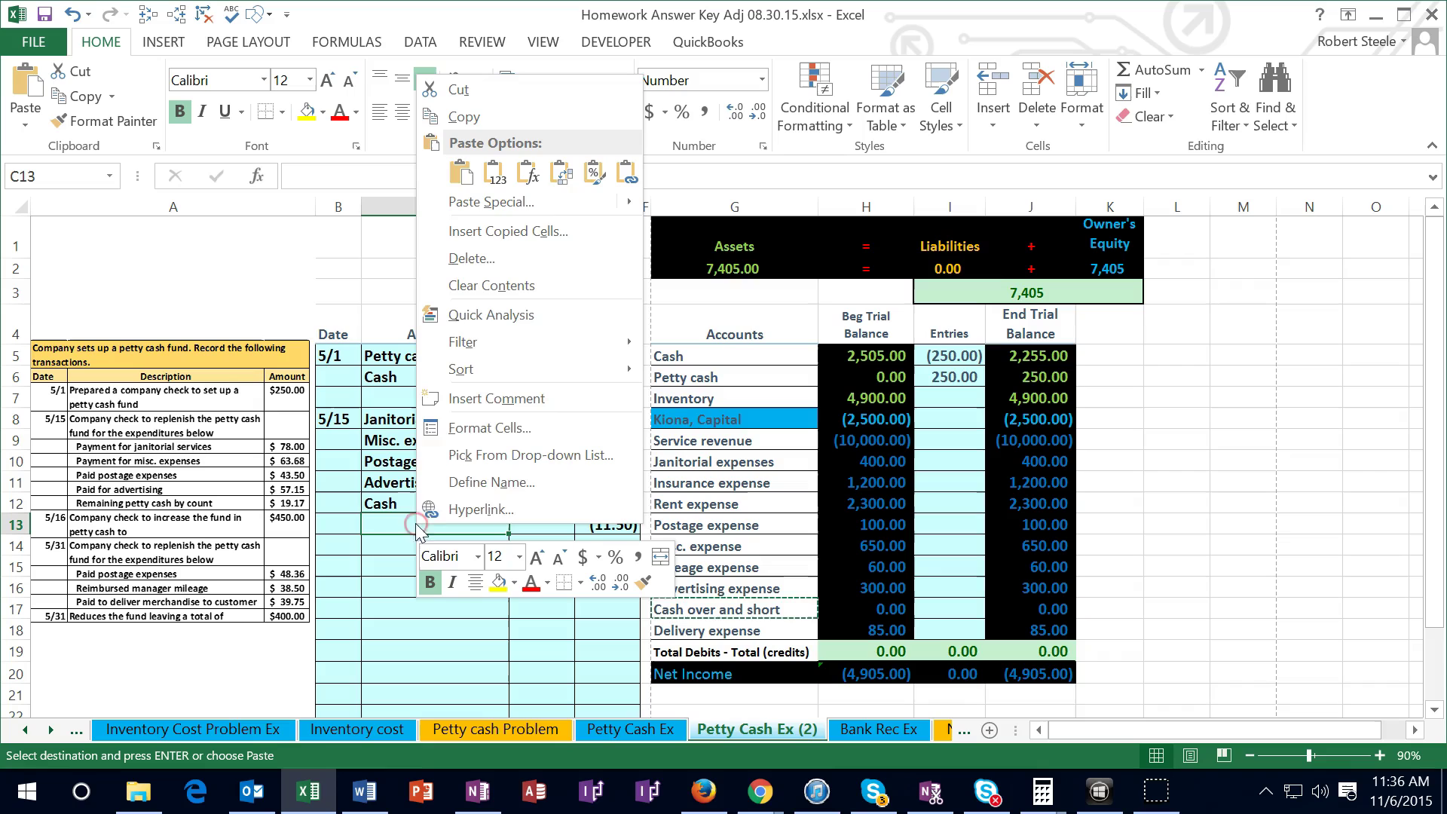
pyautogui.click(494, 175)
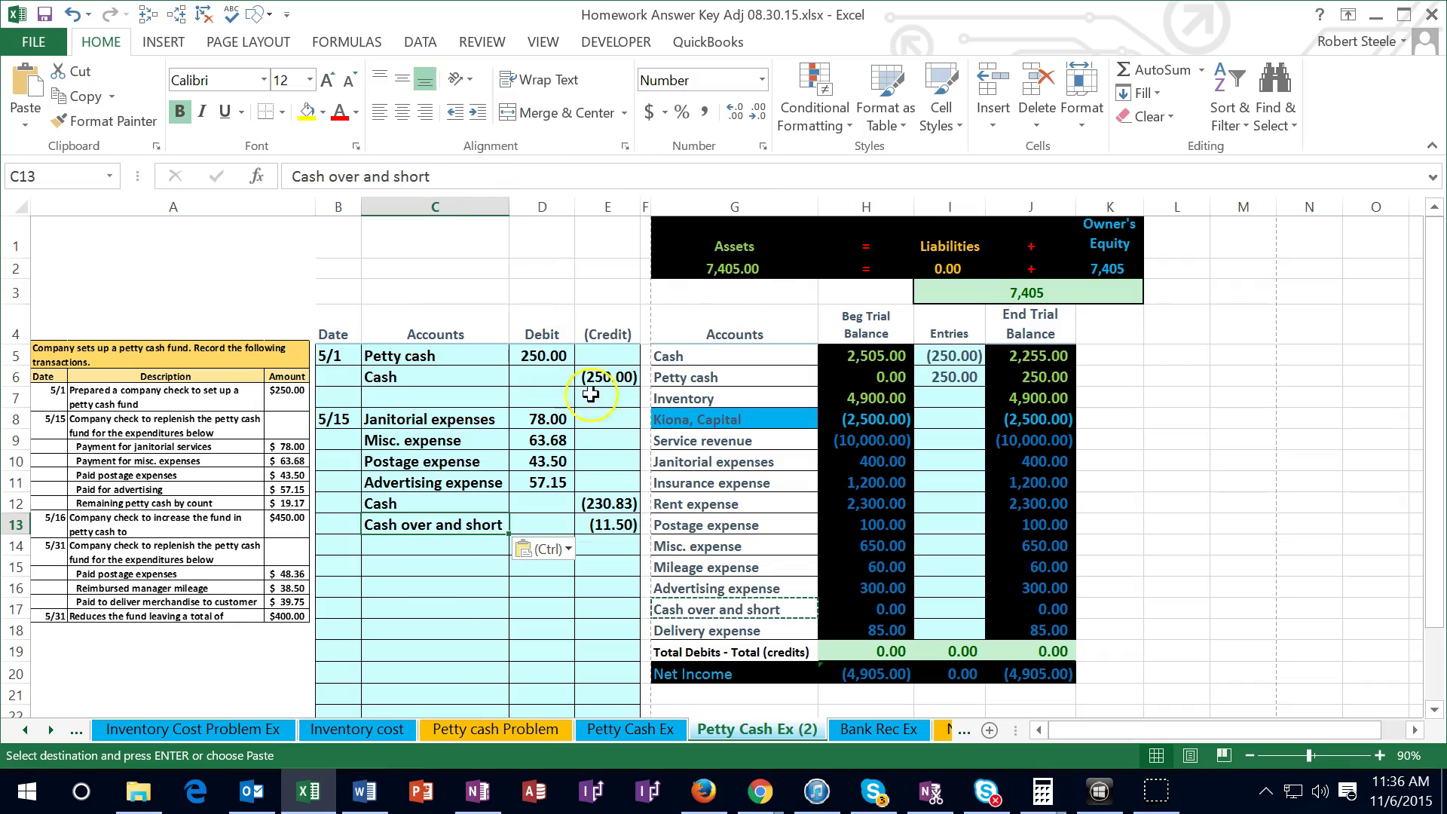
# Link the Janitorial expenses entry in cell I10 to its 5/15 debit with the formula =D8
pyautogui.click(933, 465)
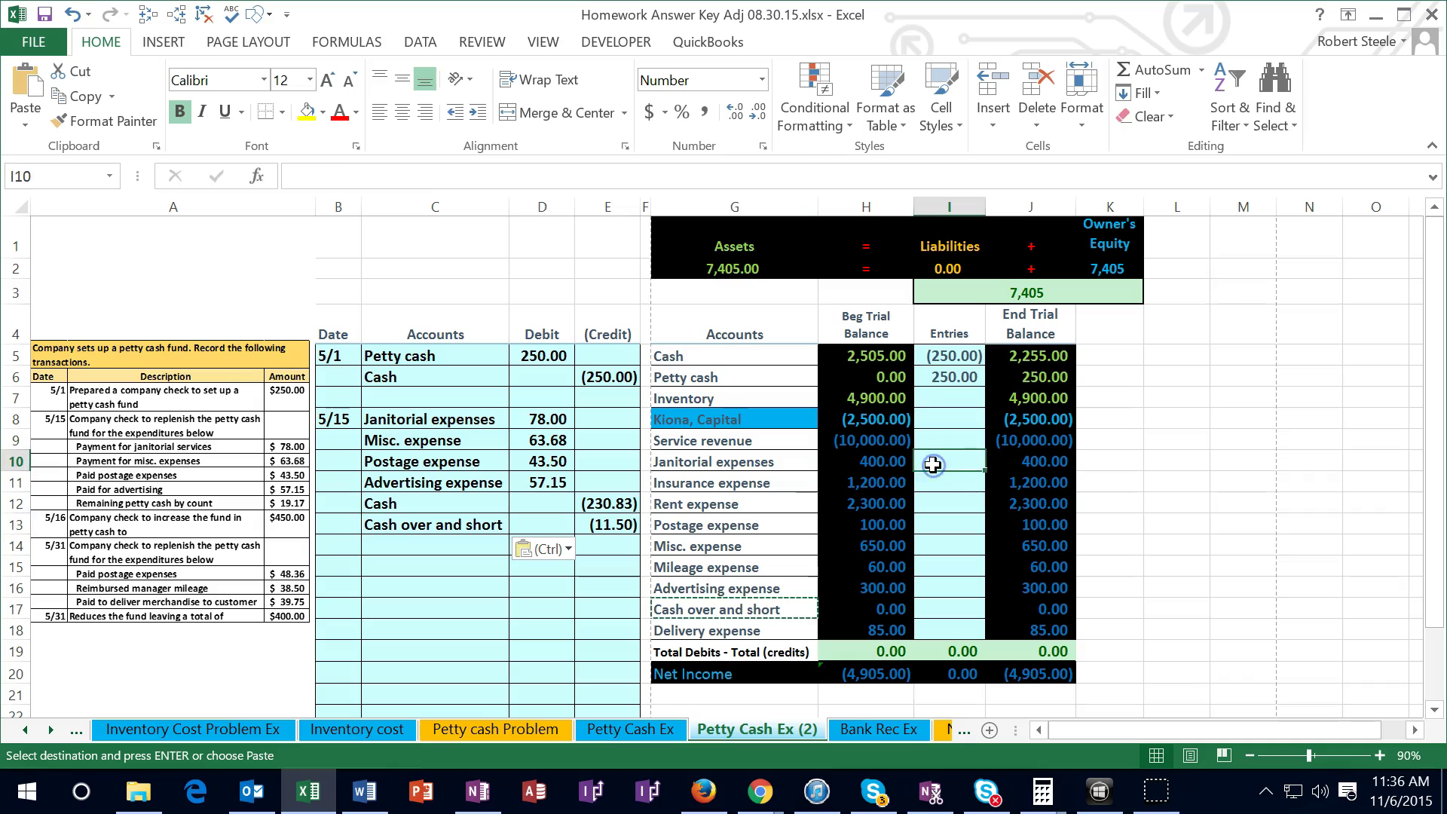
pyautogui.write('=')
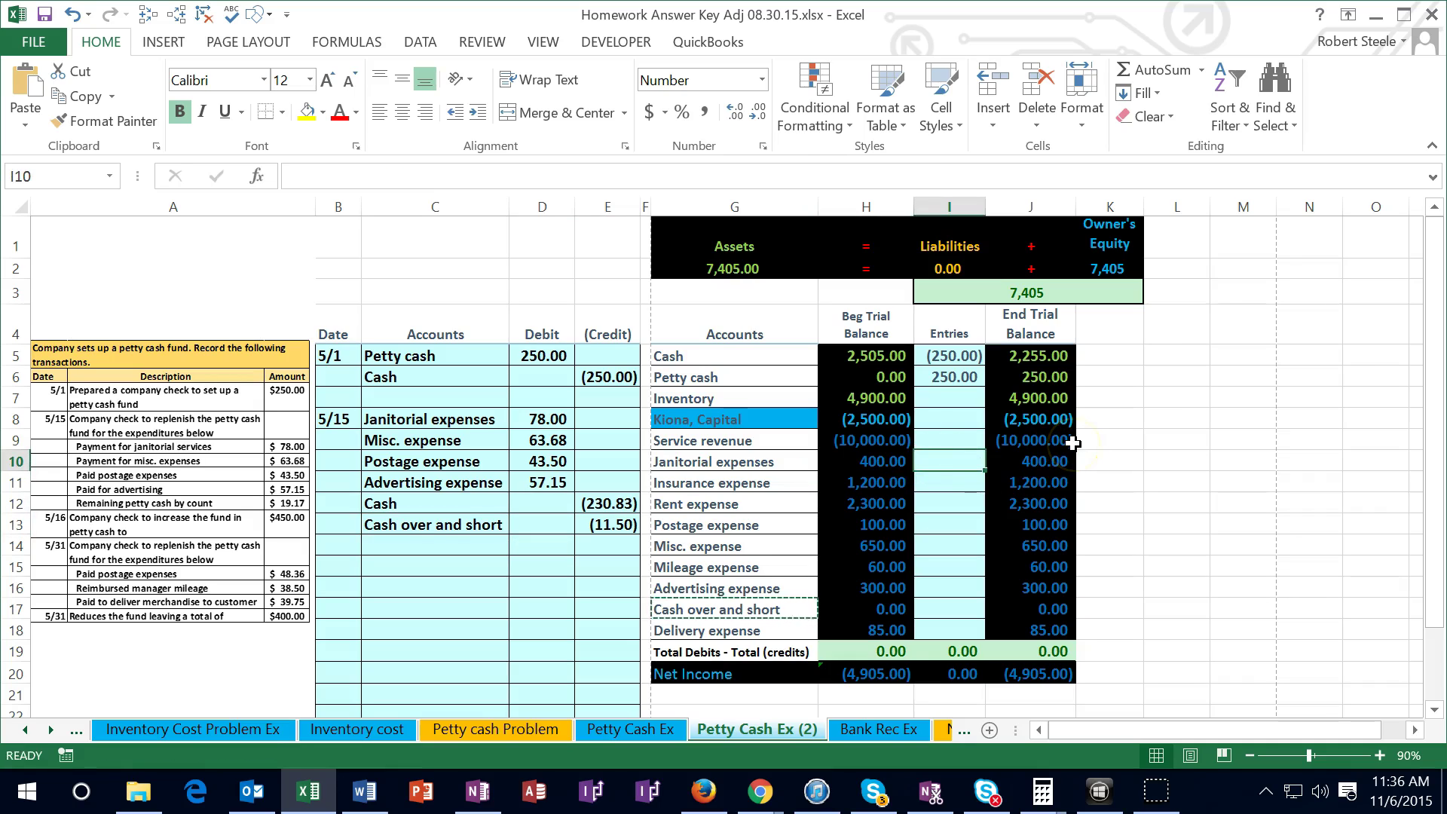
pyautogui.click(556, 419)
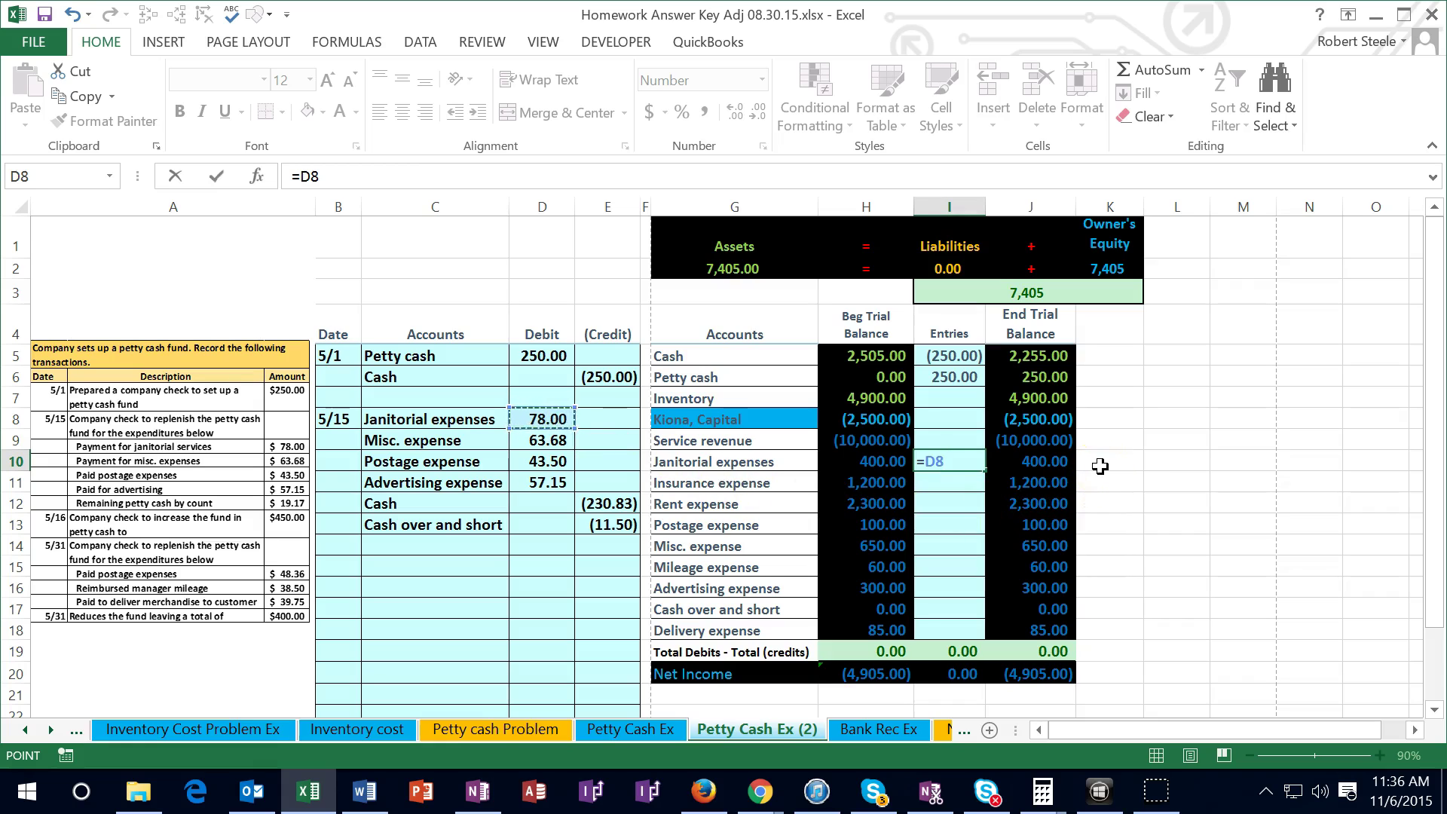
pyautogui.click(1120, 675)
pyautogui.press('Return')
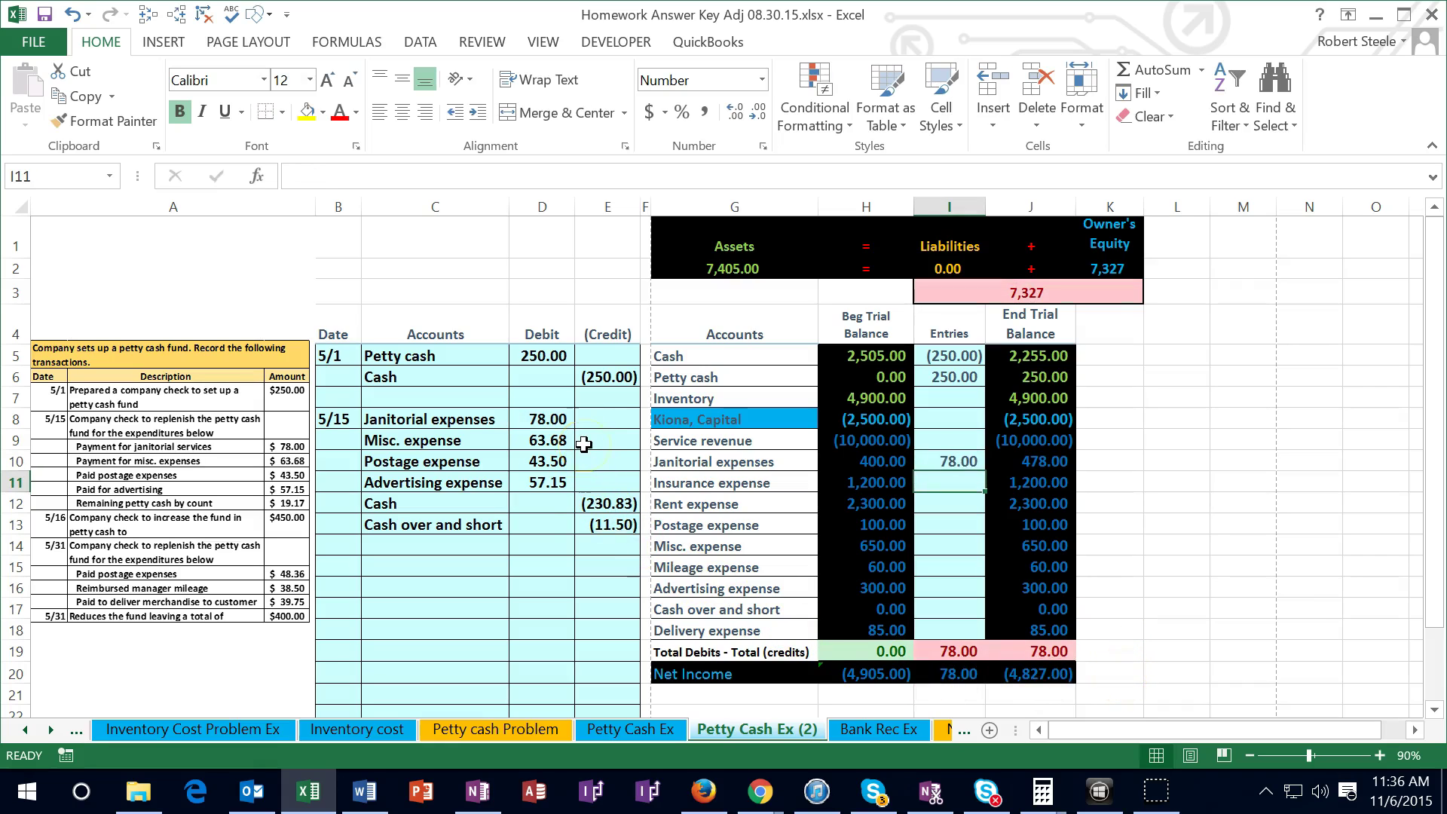
# Link the Misc. expense entry in cell I14 to its 5/15 debit with the formula =D9
pyautogui.click(954, 544)
pyautogui.write('=')
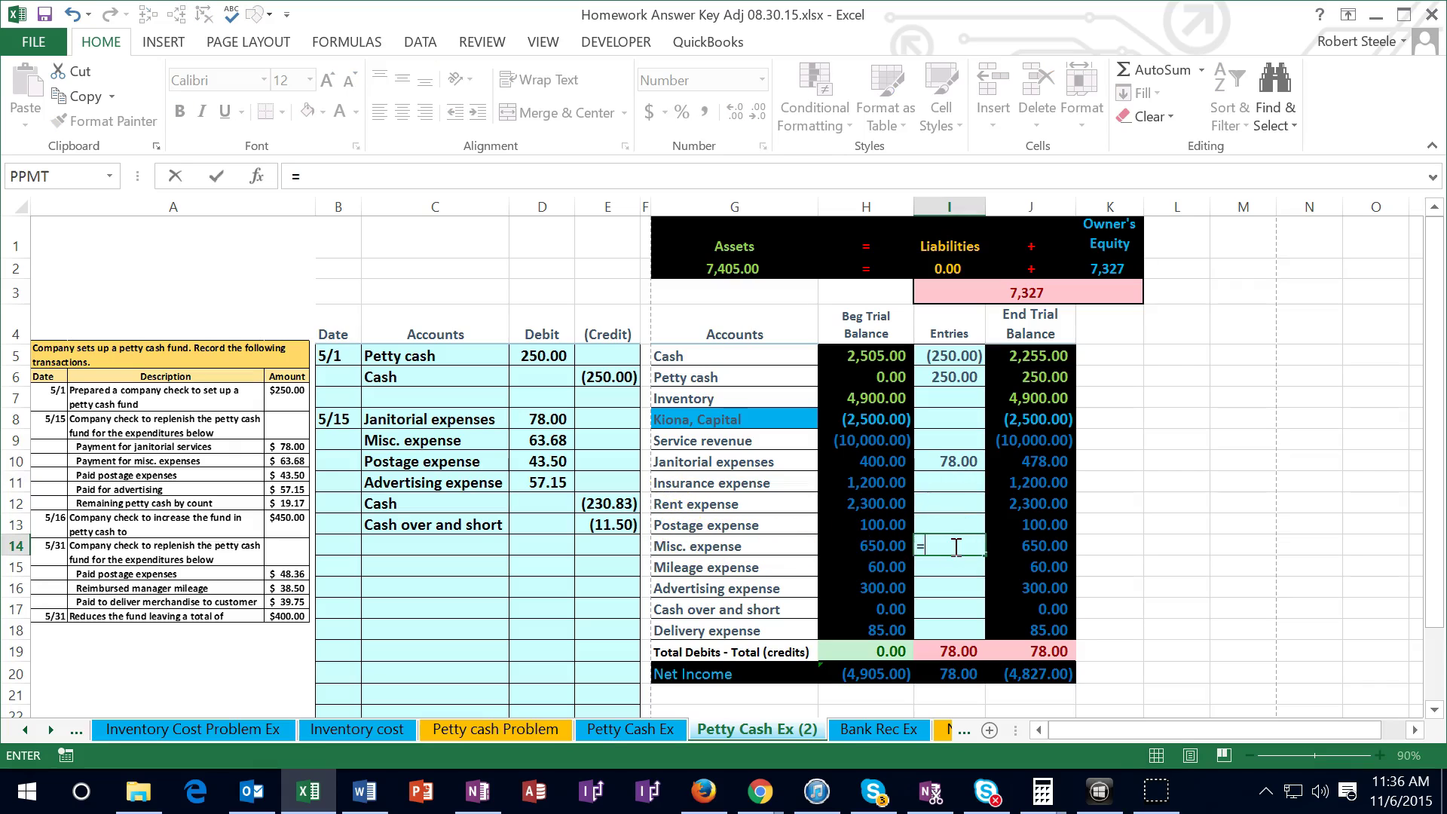
pyautogui.click(554, 441)
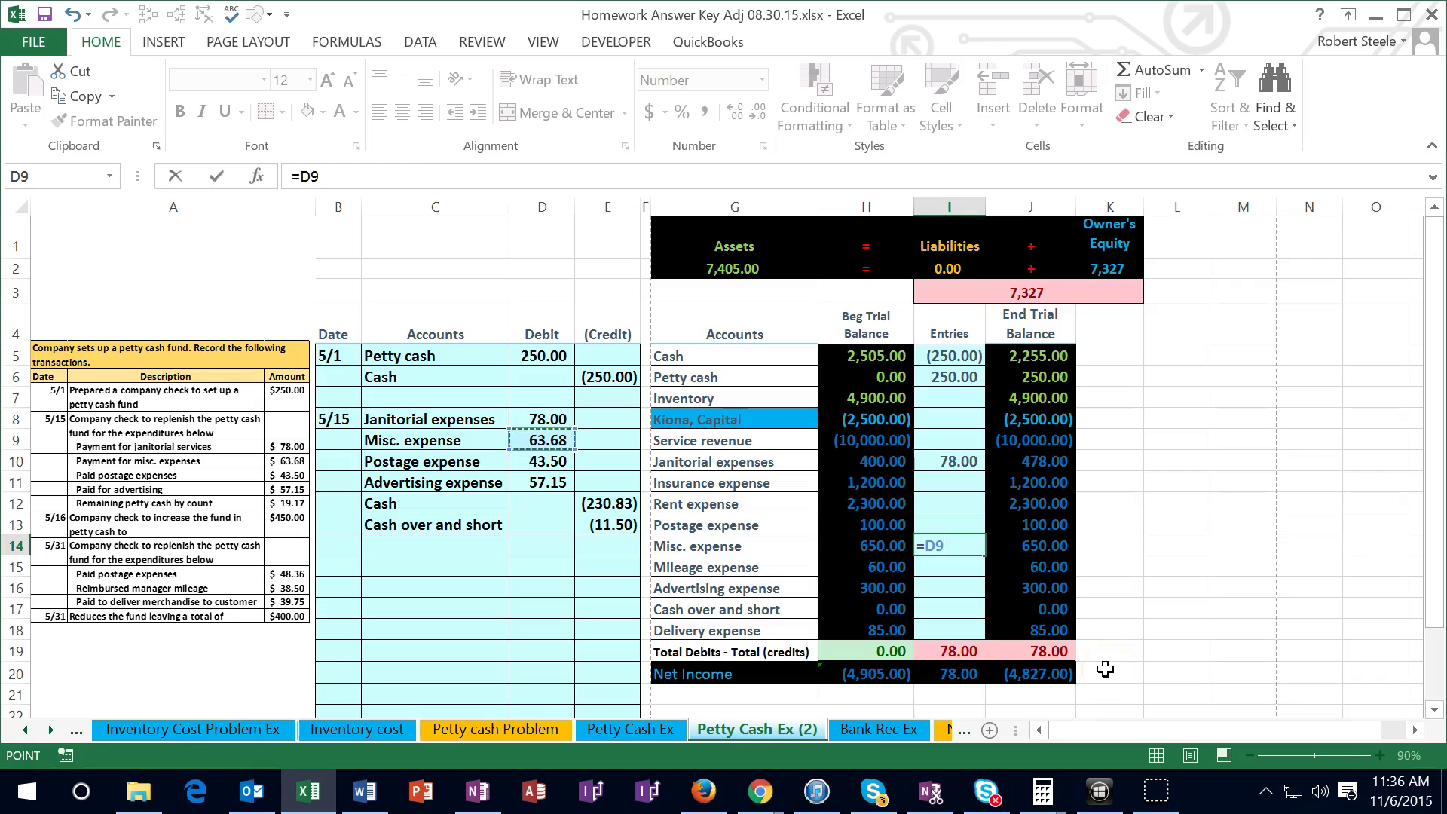
pyautogui.press('Return')
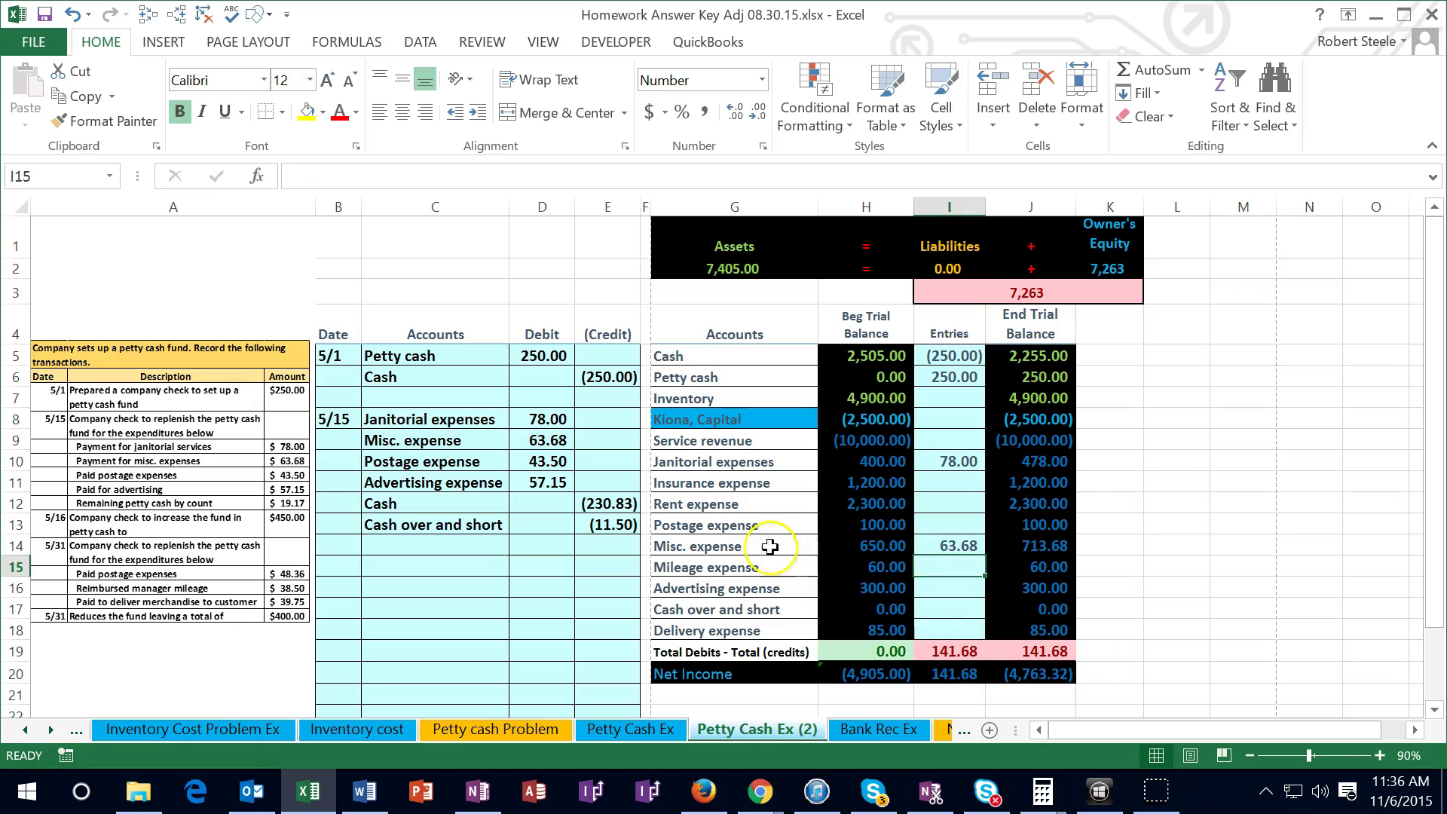
# Link the Postage expense entry in cell I13 to its 5/15 debit with the formula =D10
pyautogui.click(942, 517)
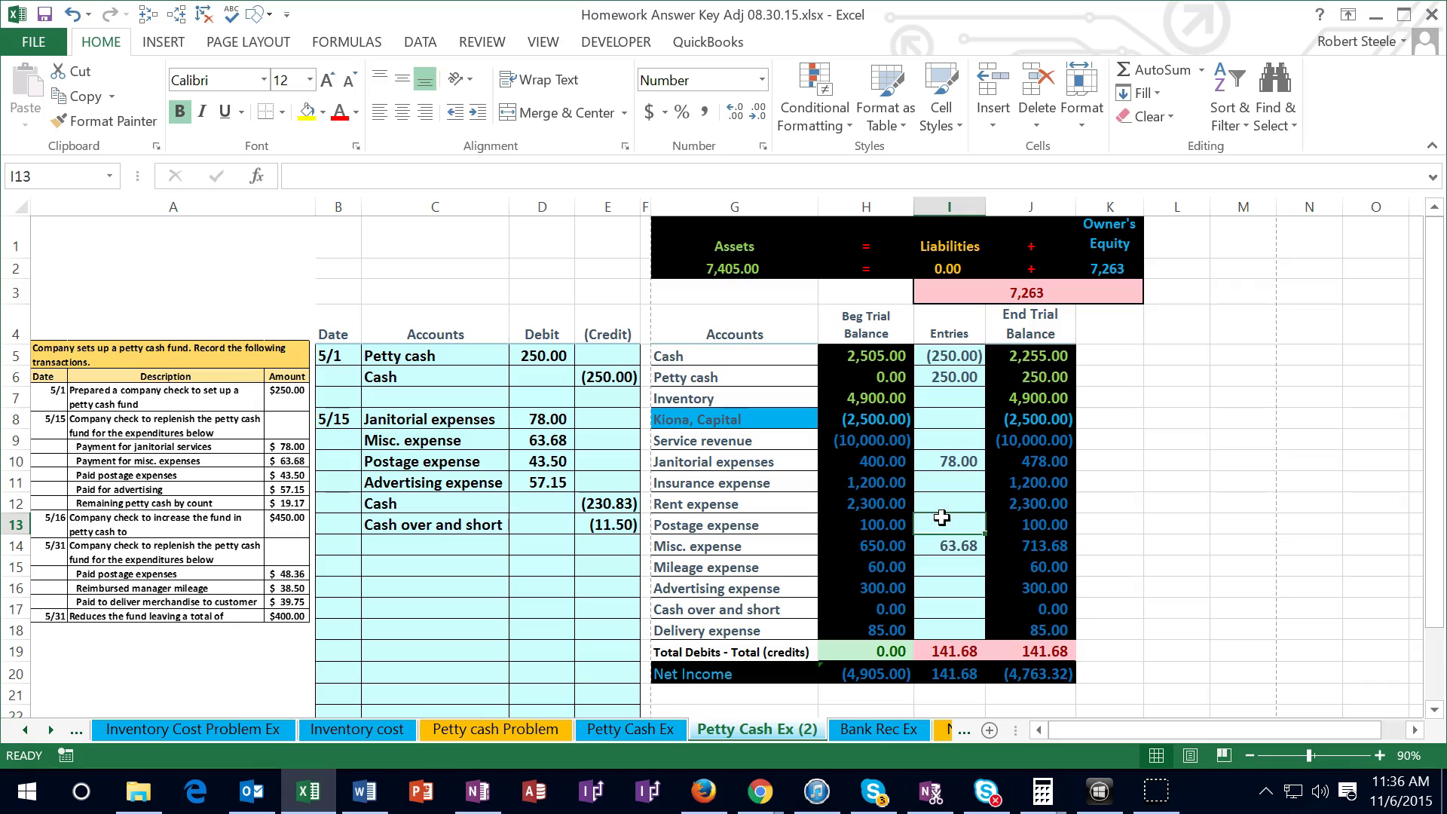
pyautogui.write('=')
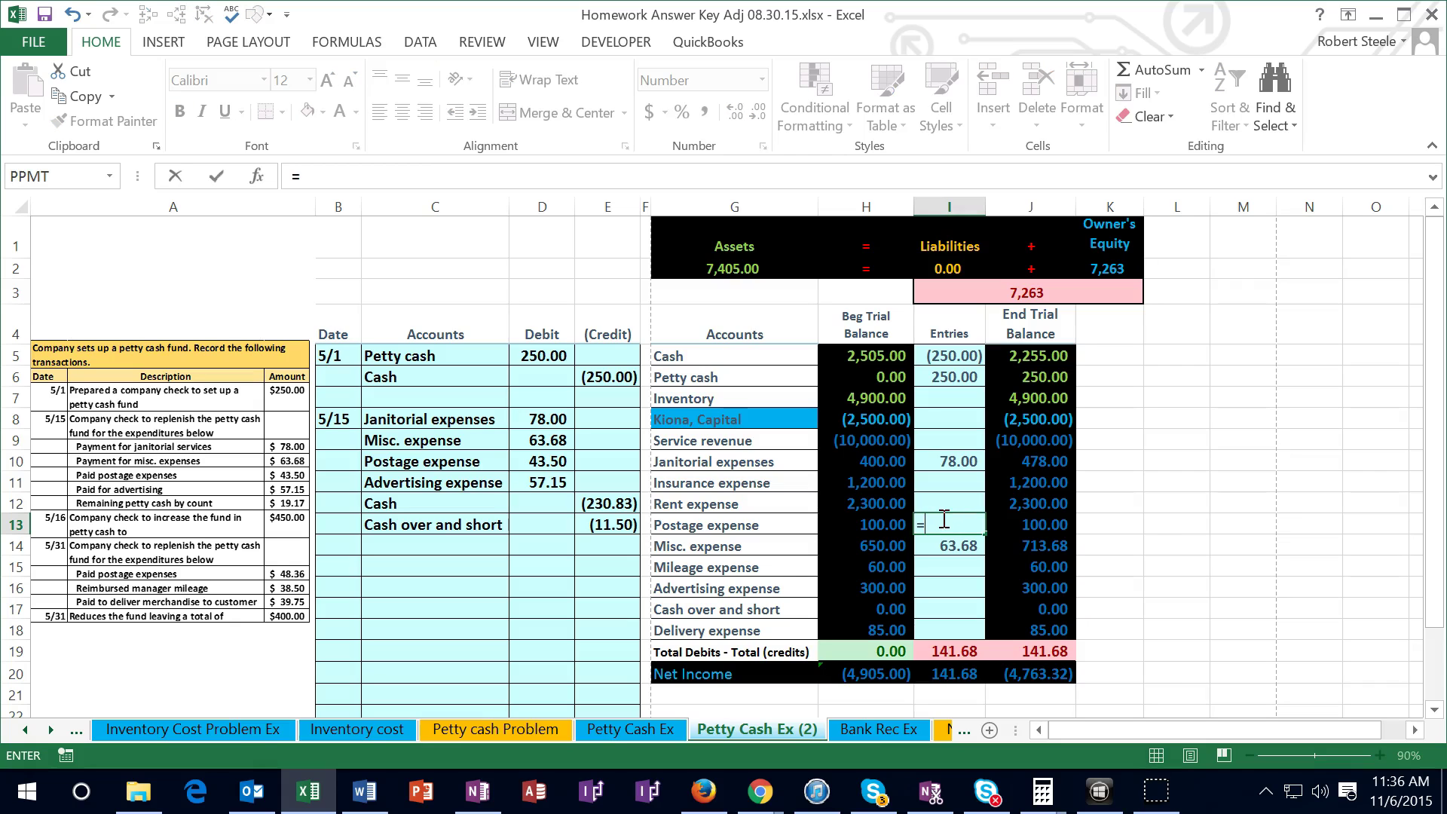
pyautogui.click(555, 460)
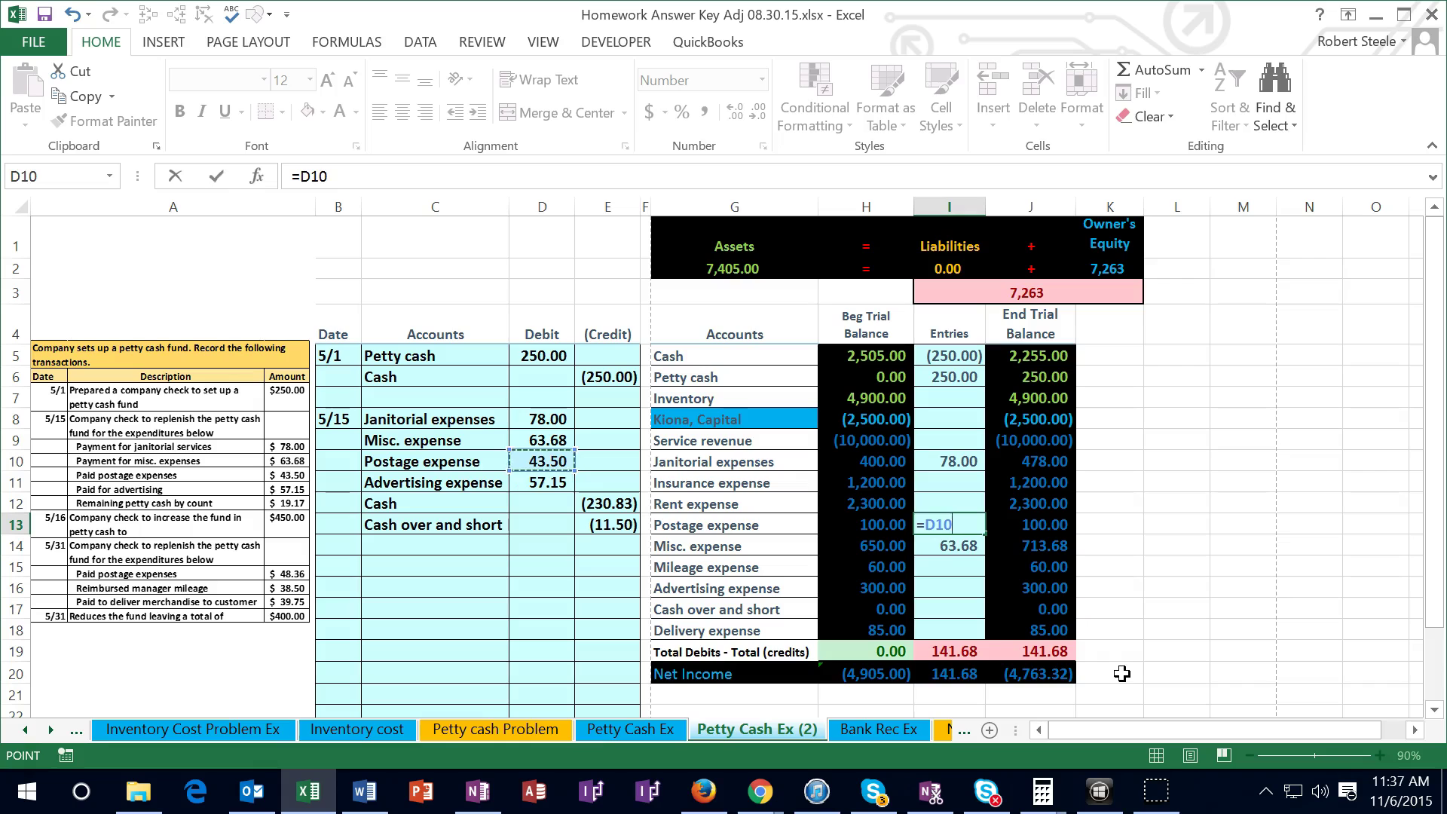
pyautogui.press('Return')
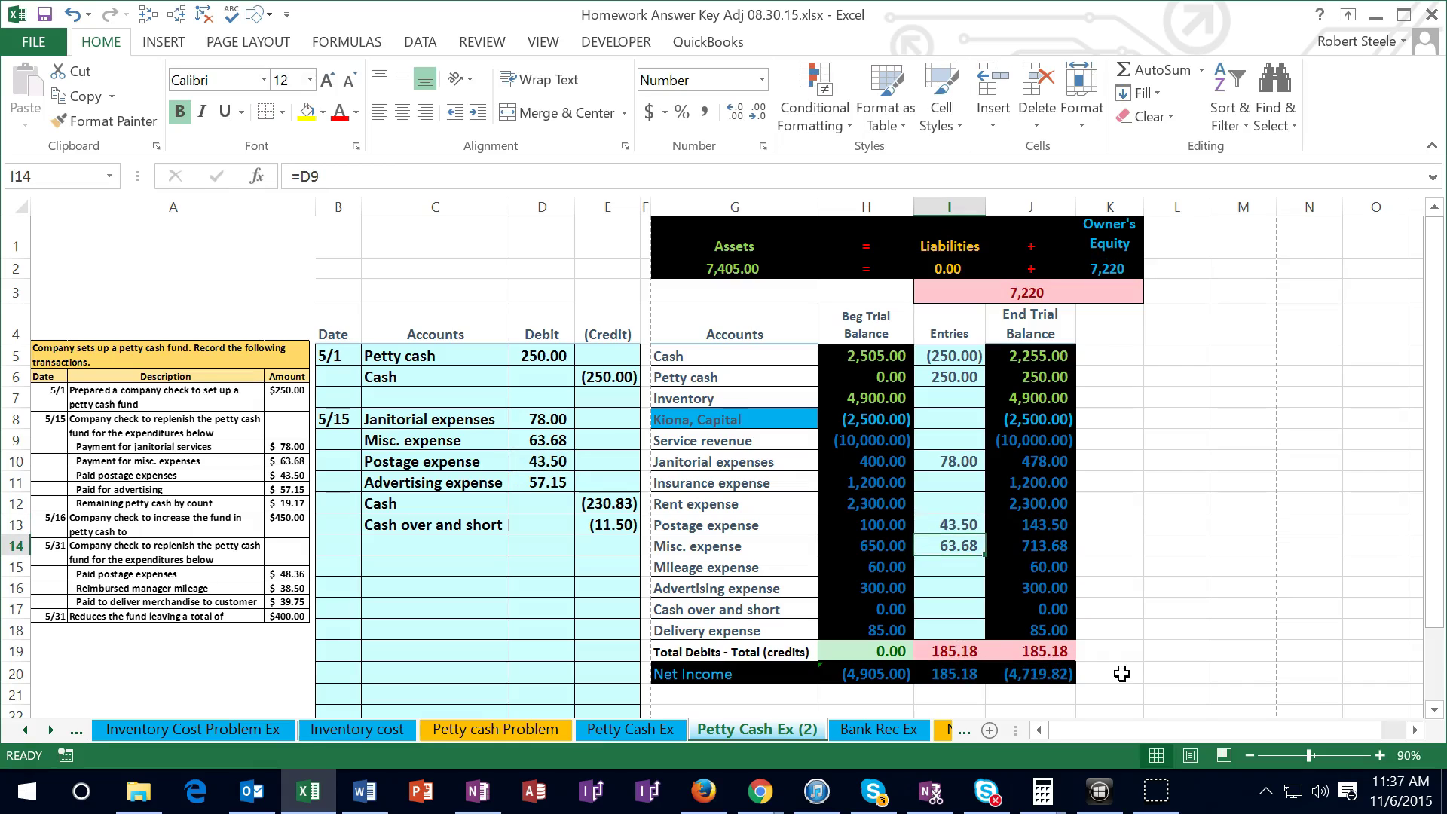
# Link the Advertising expense entry in cell I16 to its 5/15 debit with the formula =D11
pyautogui.click(949, 585)
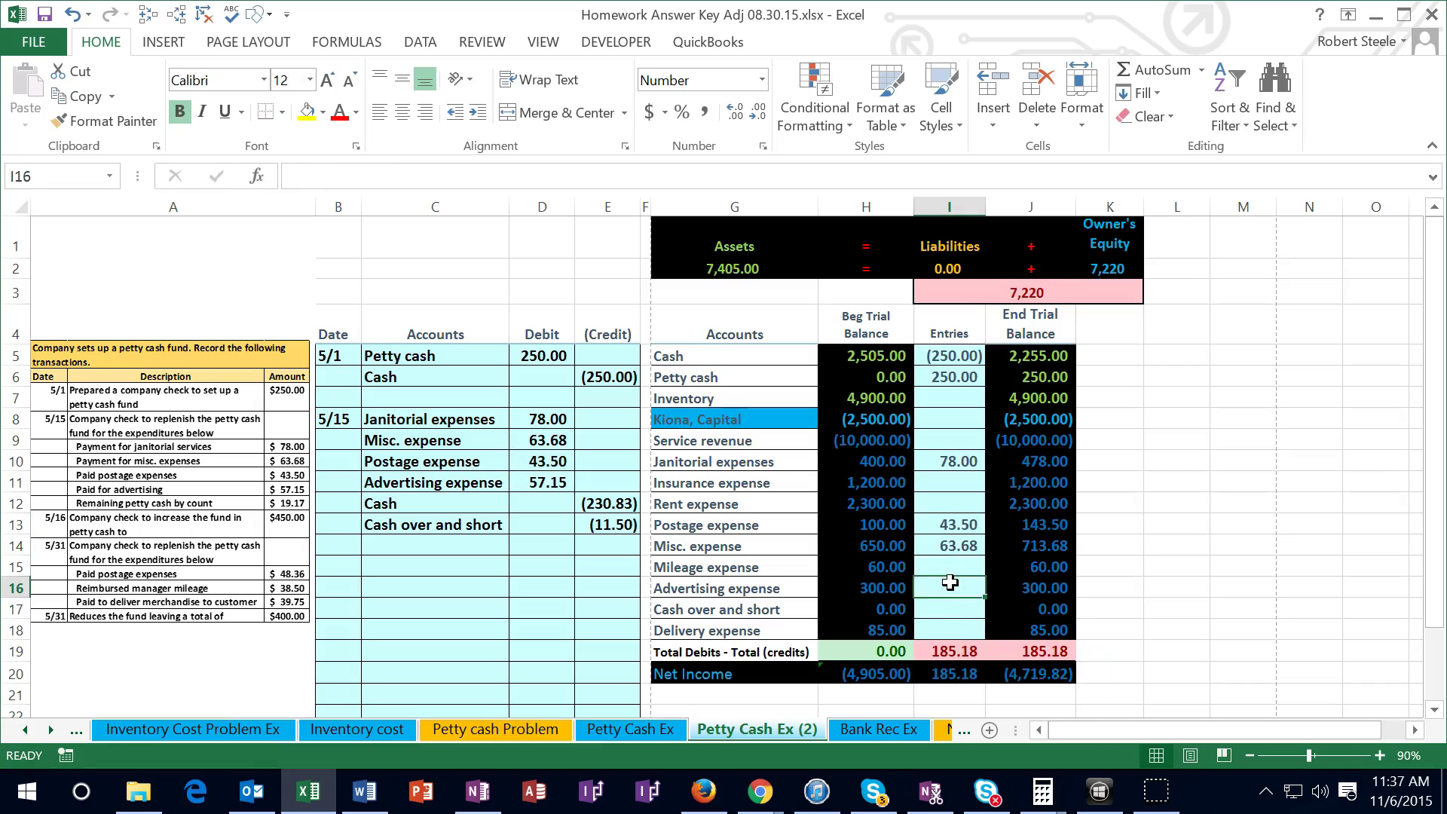
pyautogui.write('=')
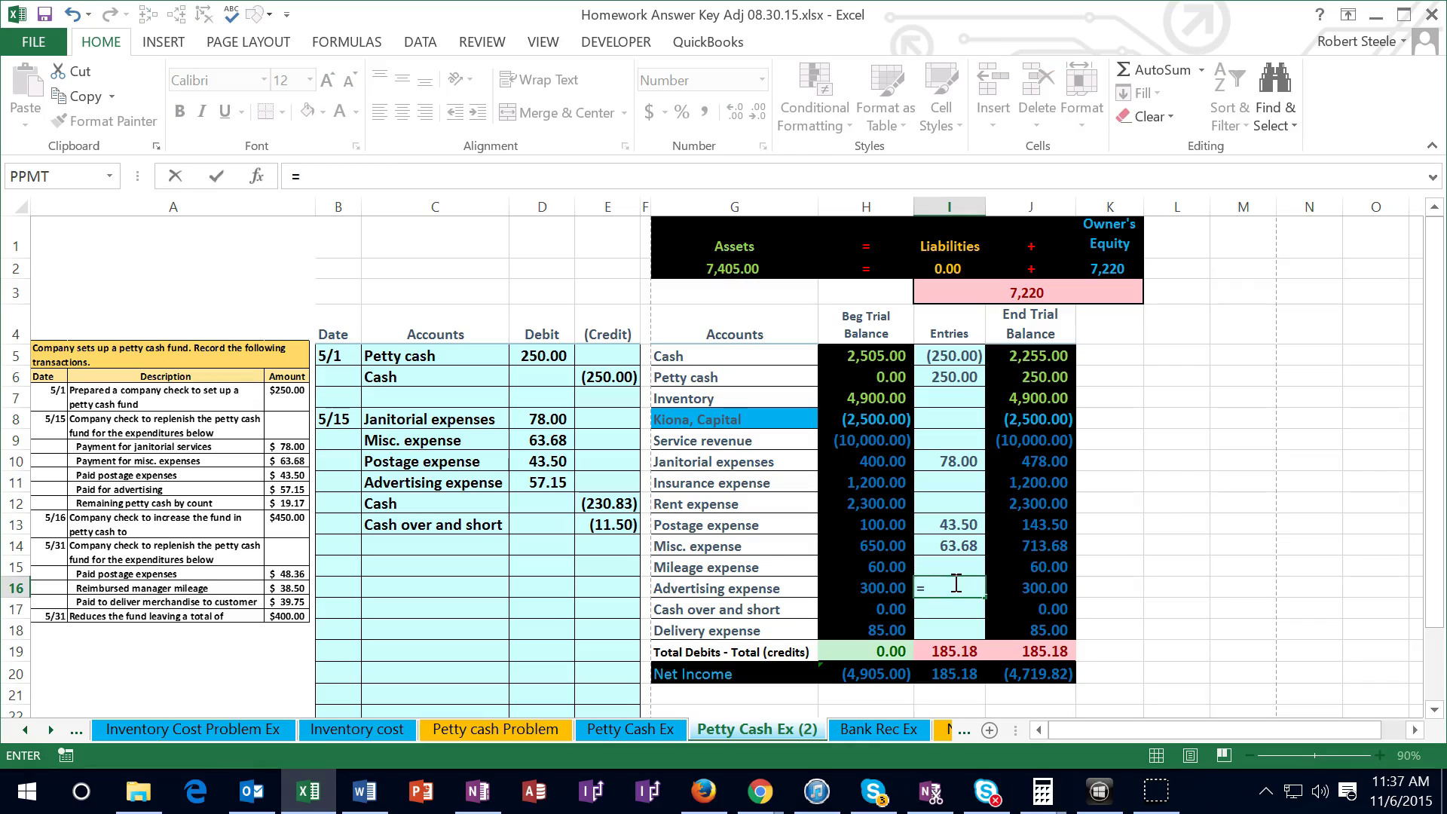
pyautogui.click(548, 480)
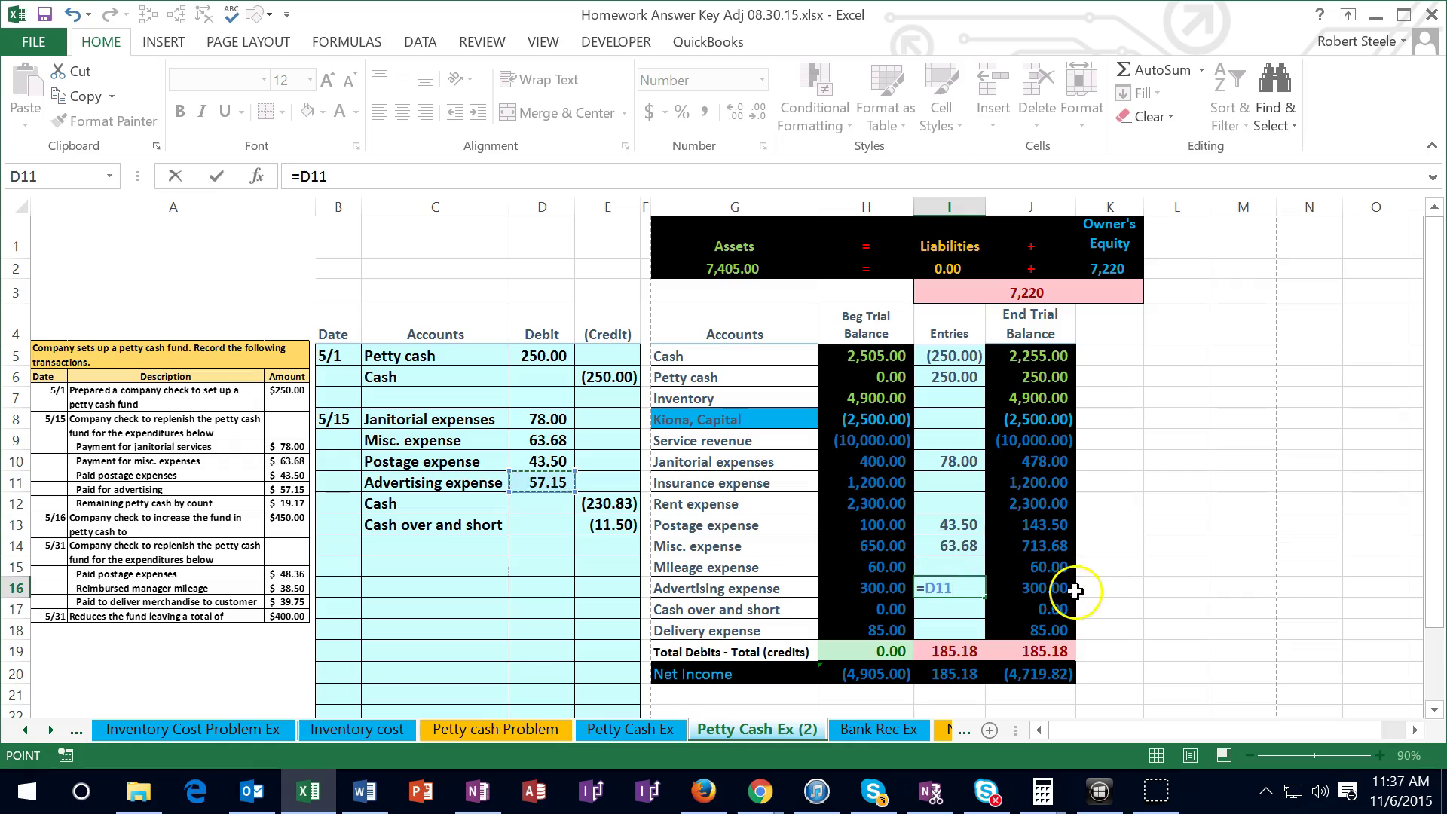
pyautogui.press('Return')
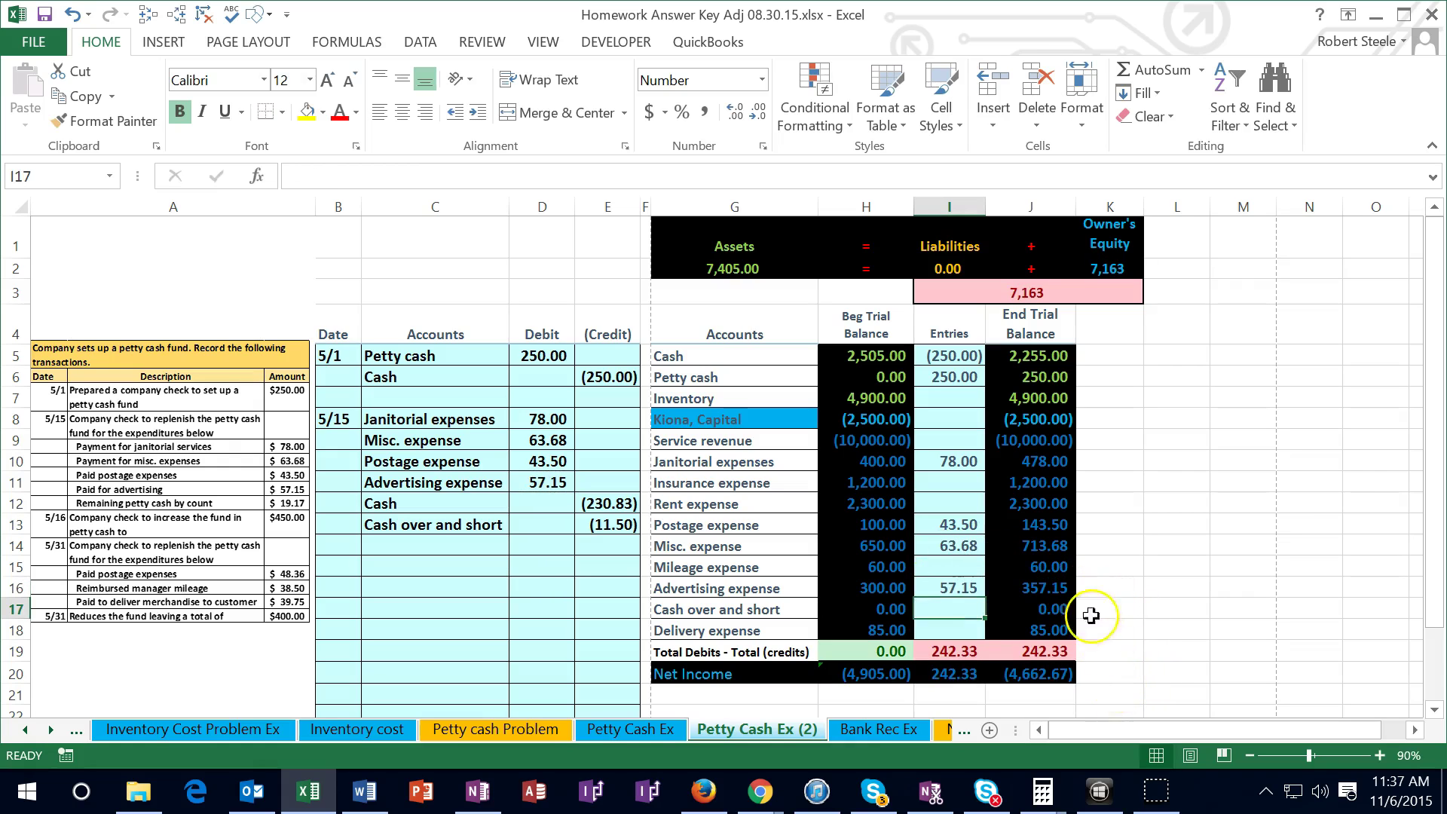
# Add the 5/15 cash credit to the Cash entry in cell I5 so its formula is =E6+E12
pyautogui.click(944, 359)
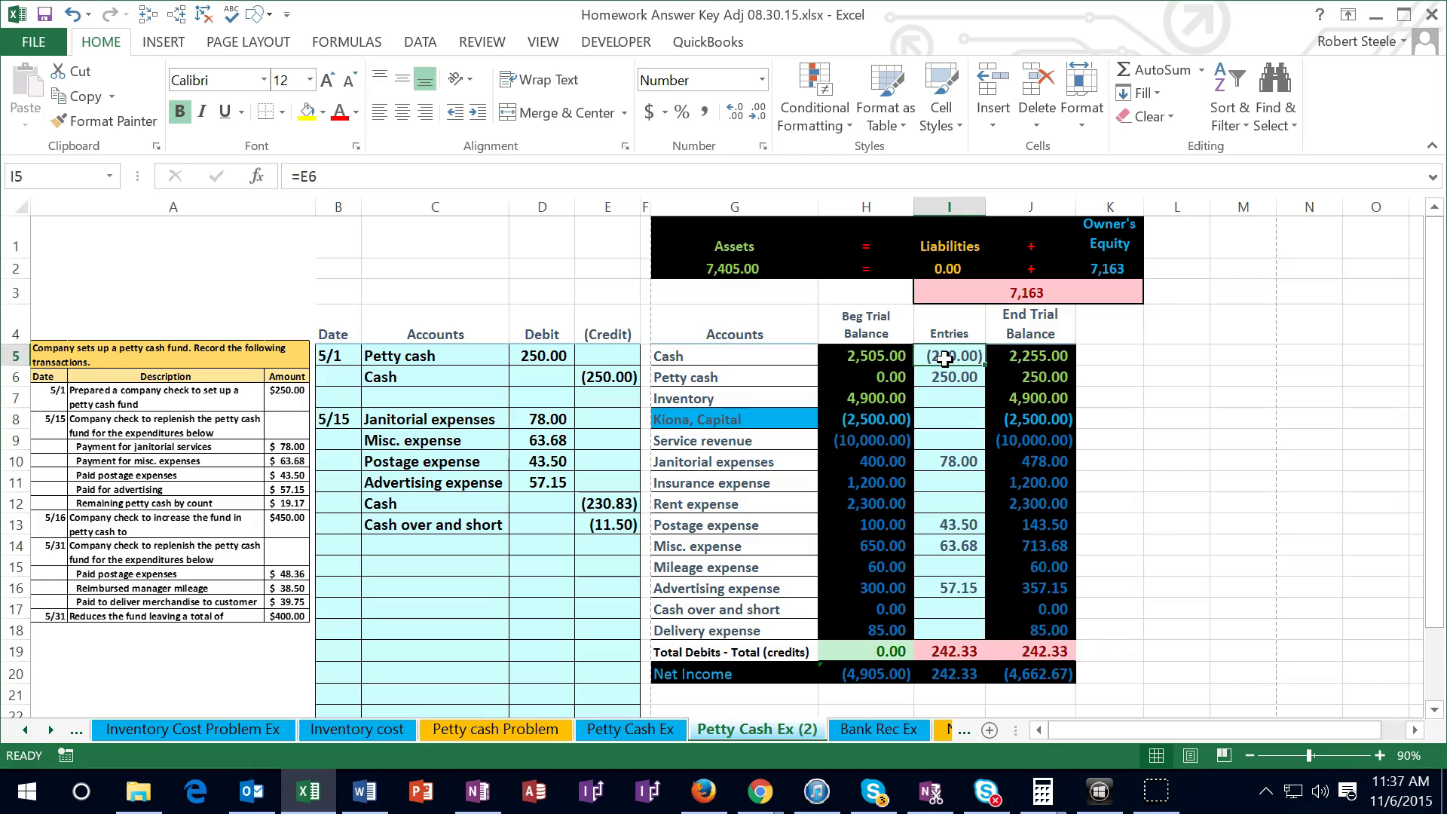
pyautogui.doubleClick(944, 359)
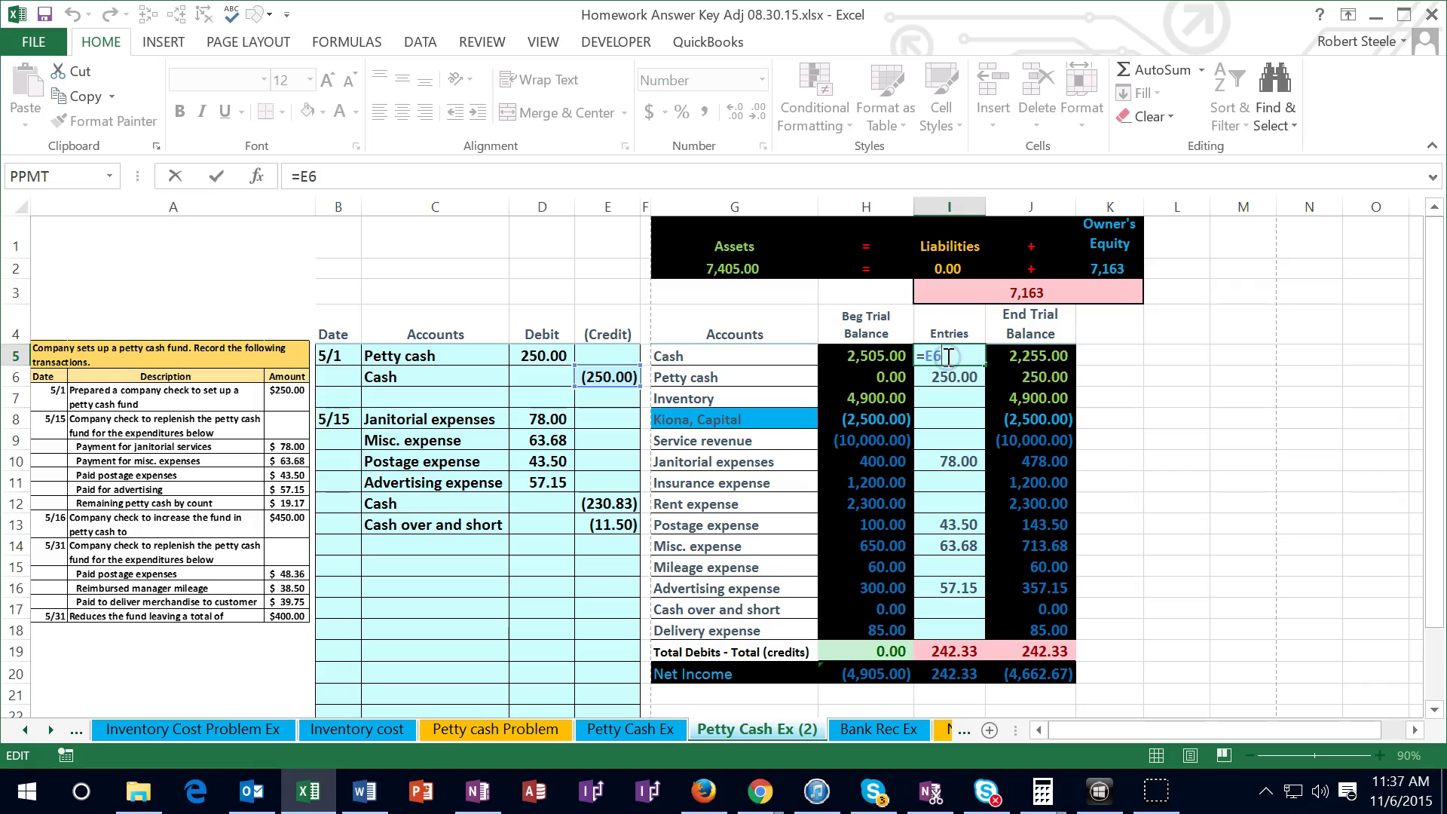
pyautogui.write('+')
pyautogui.click(606, 504)
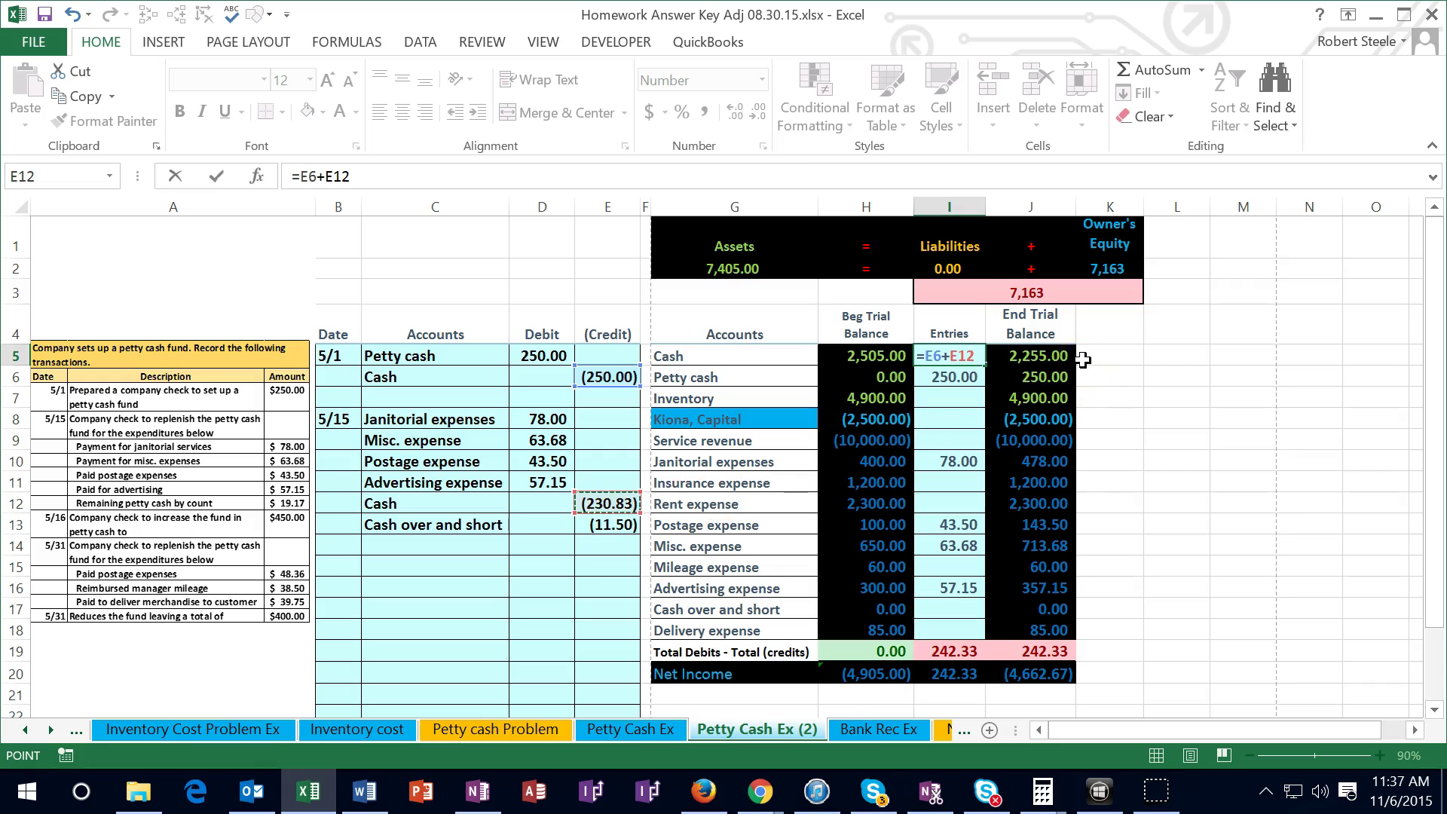
pyautogui.press('Return')
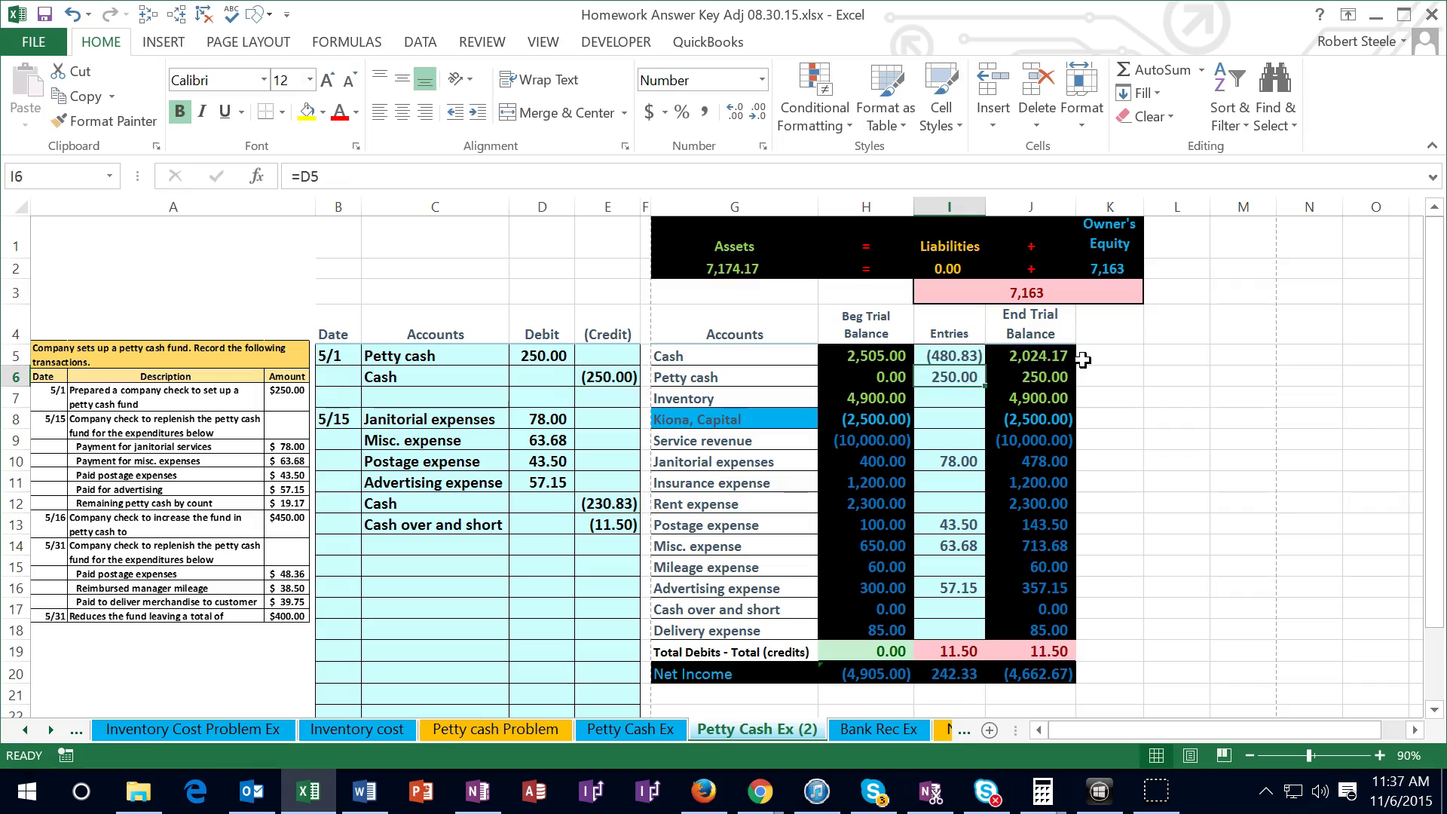
pyautogui.press('Return')
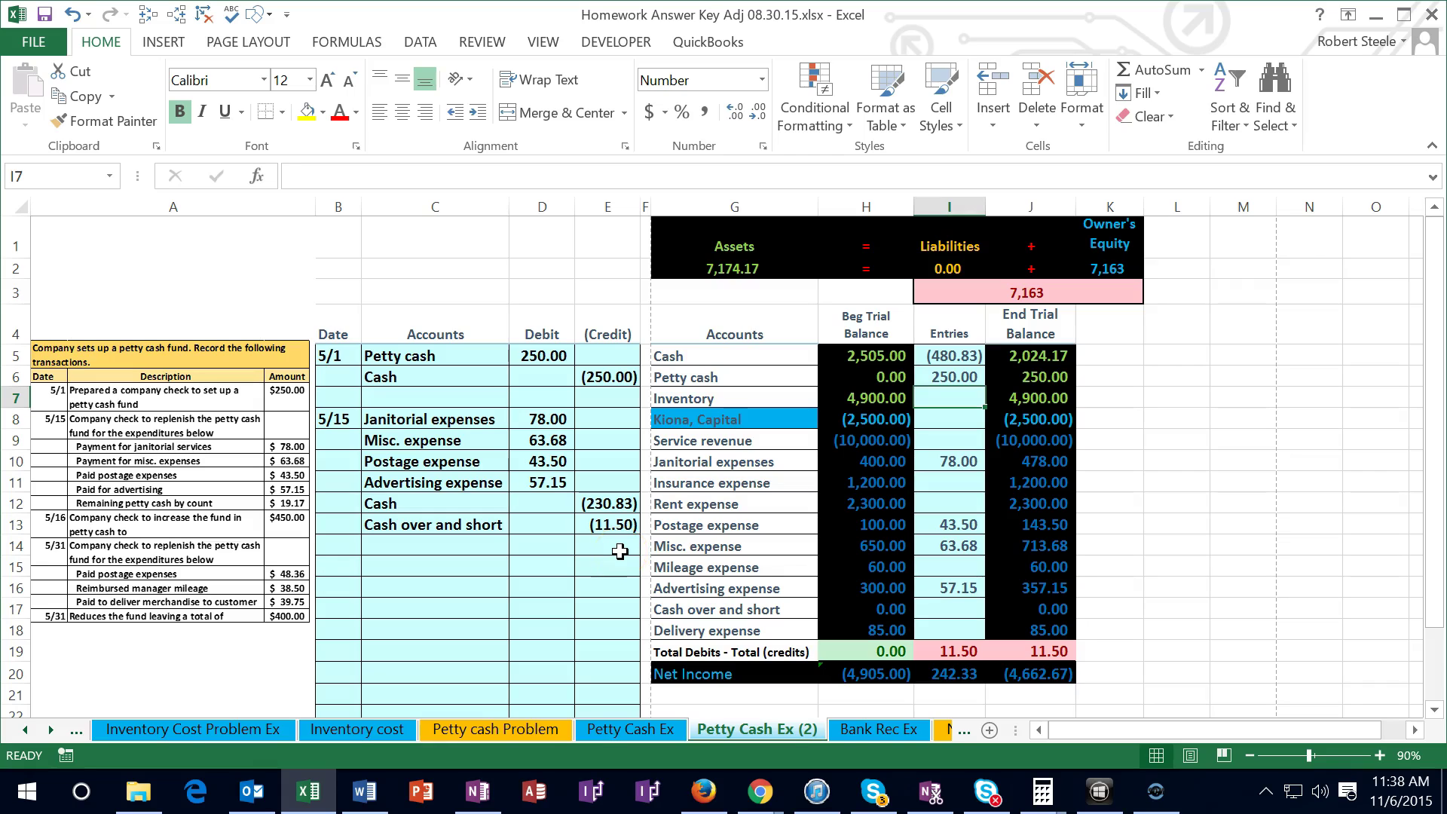
# Link the Cash over and short entry in cell I17 to its 5/15 credit with the formula =E13
pyautogui.click(947, 603)
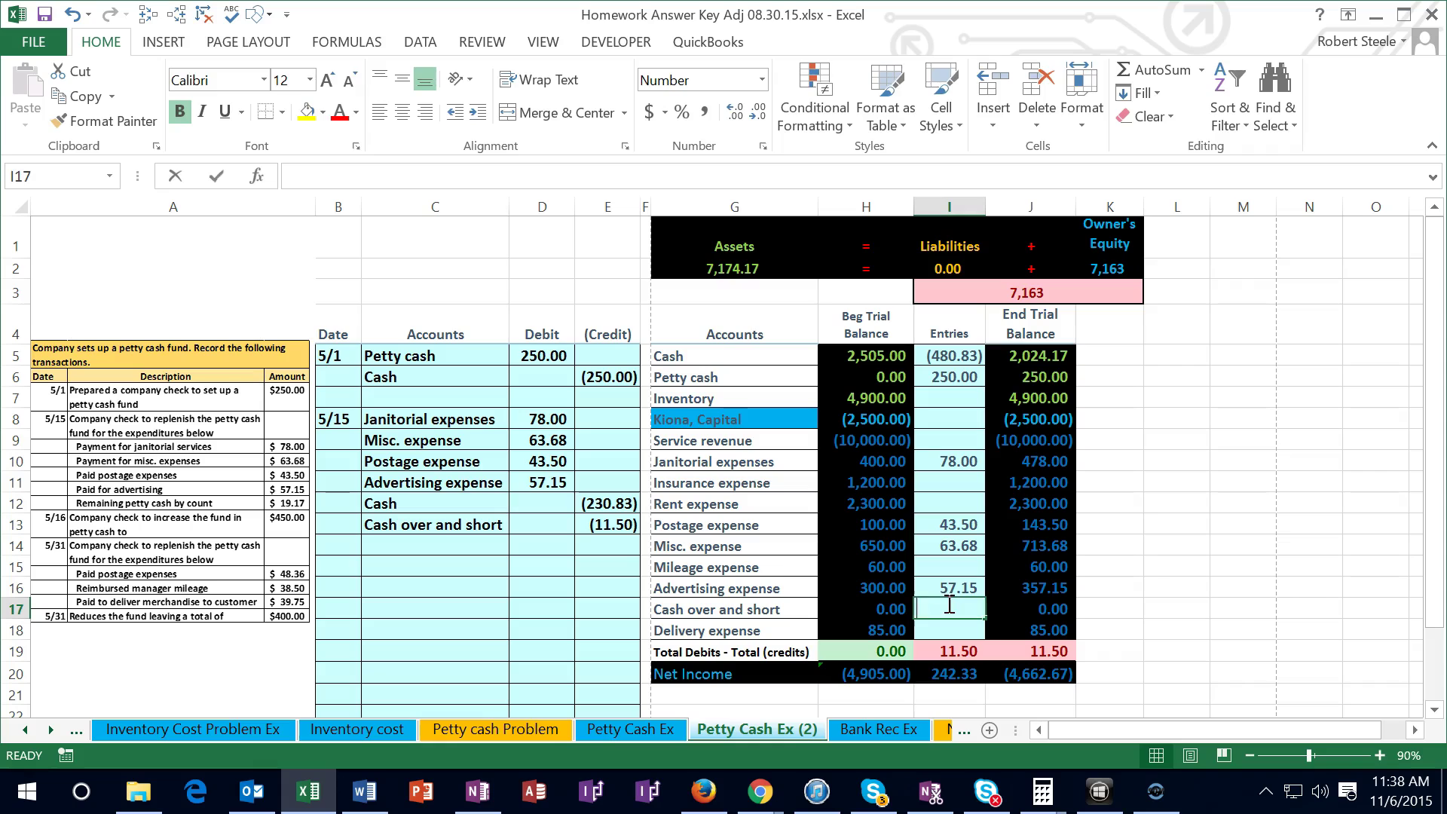
pyautogui.write('=')
pyautogui.click(614, 526)
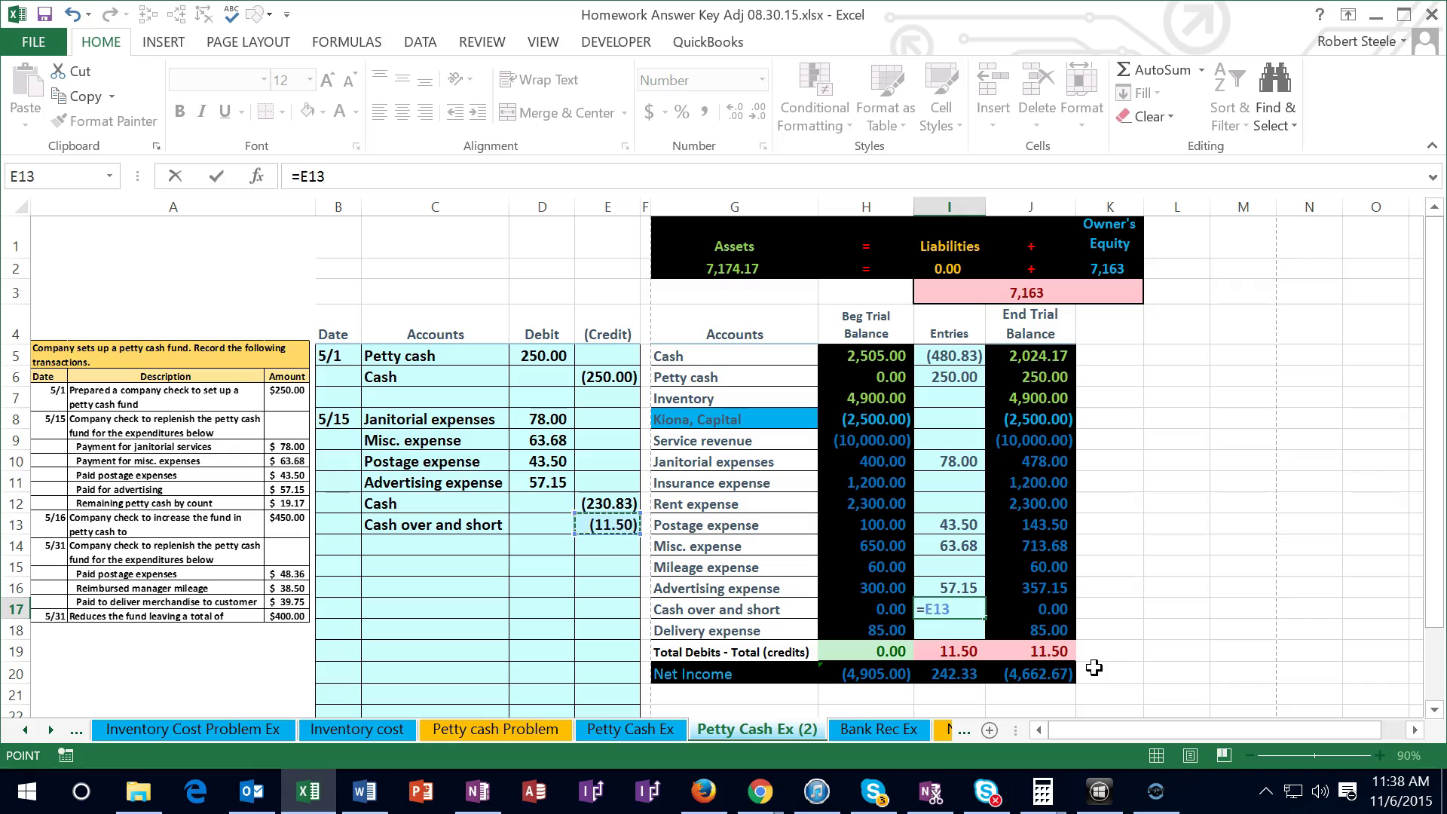
pyautogui.press('Return')
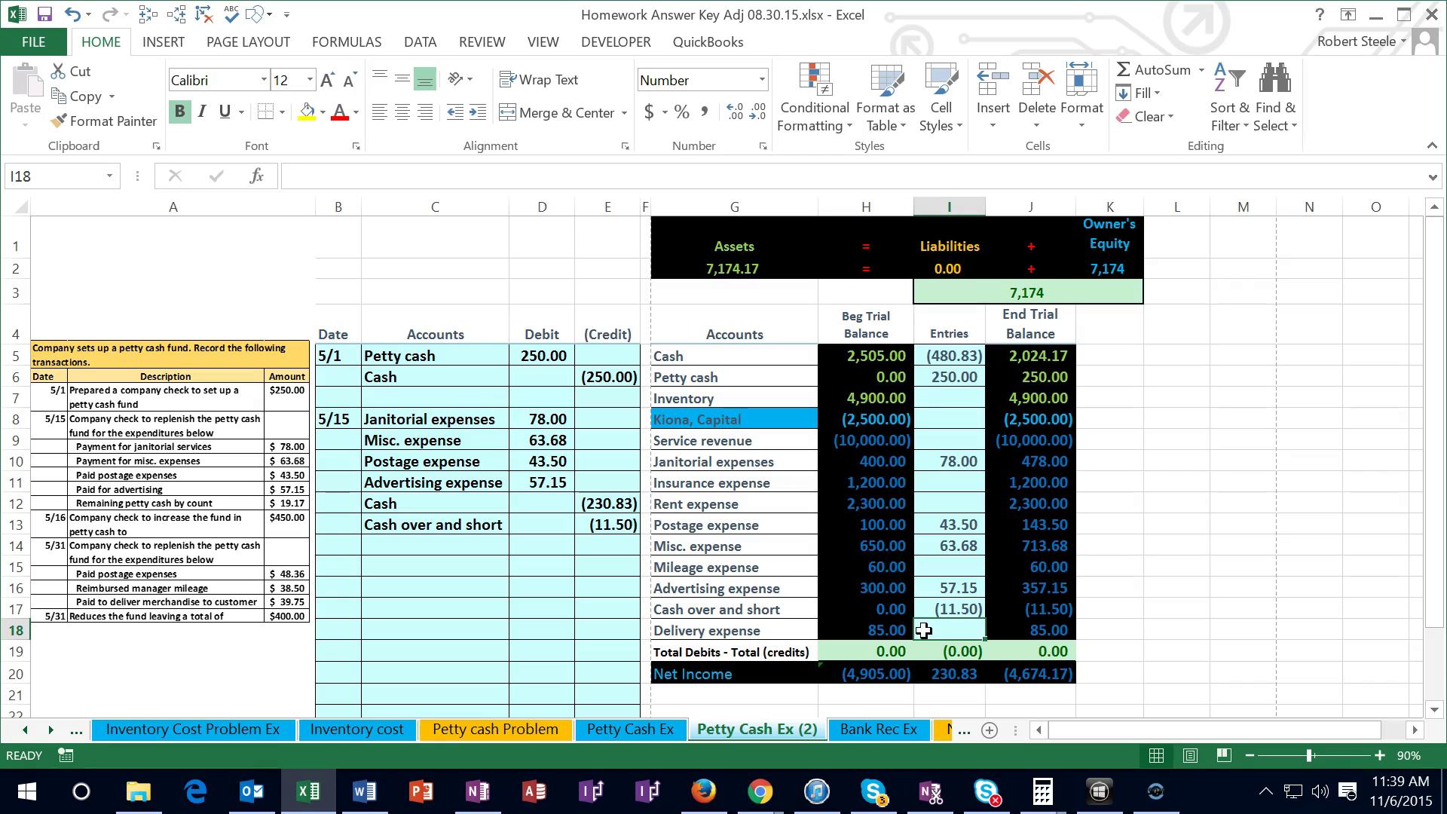
pyautogui.click(1061, 377)
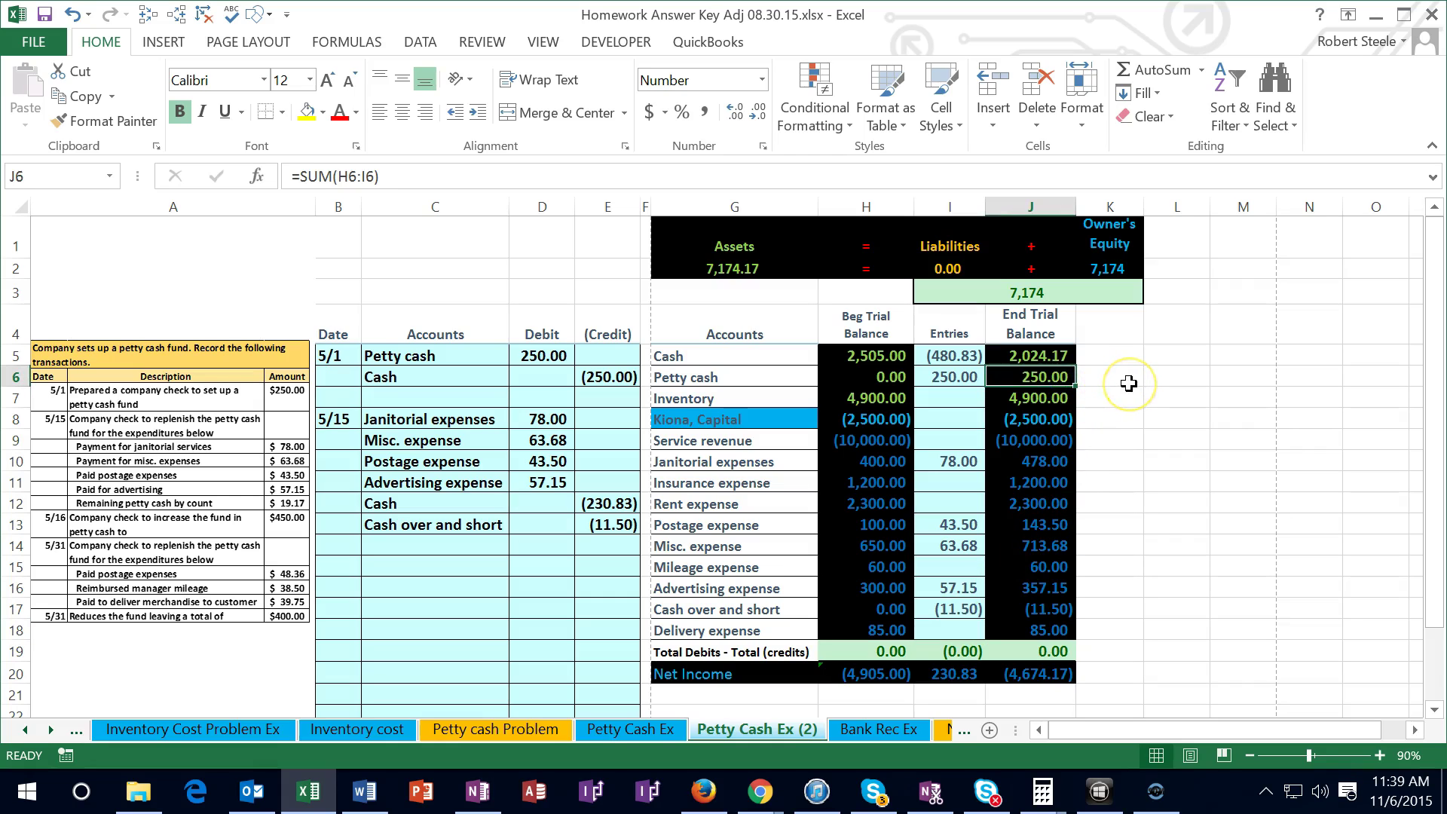
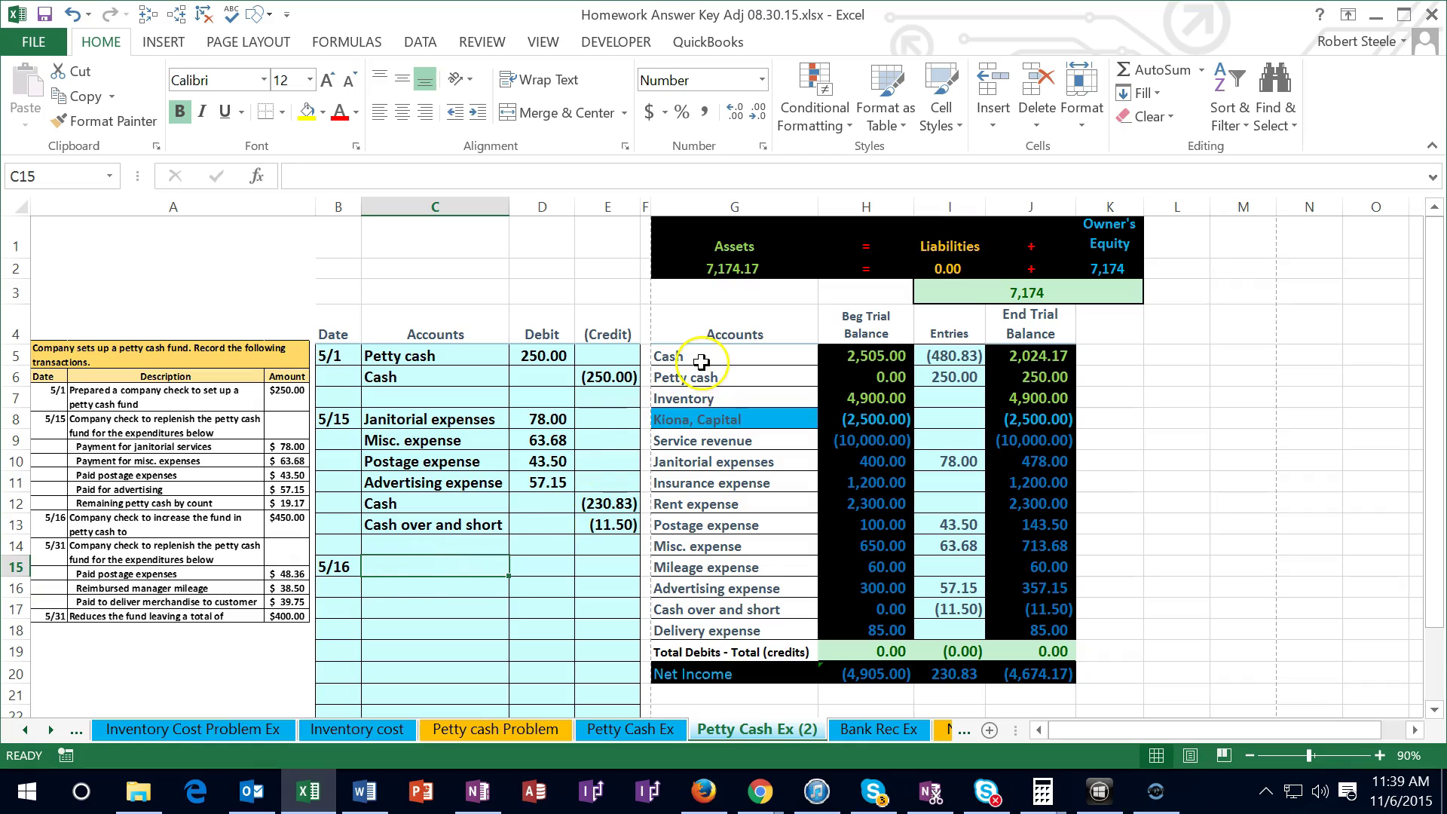
# Copy the Cash account name from the trial balance and paste it as values into C16 for the 5/16 entry
pyautogui.click(1017, 356)
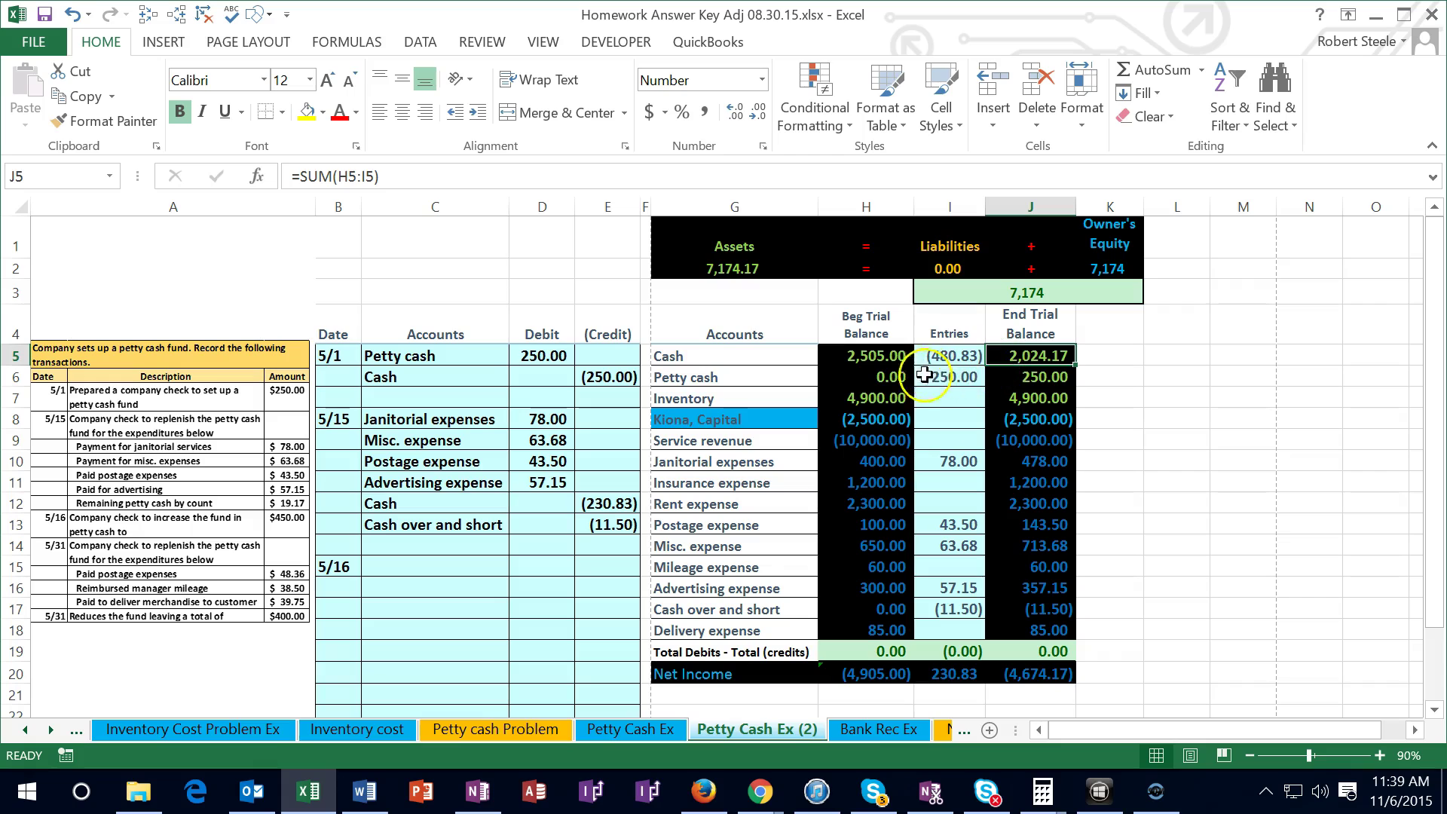
pyautogui.click(713, 360)
pyautogui.rightClick(713, 360)
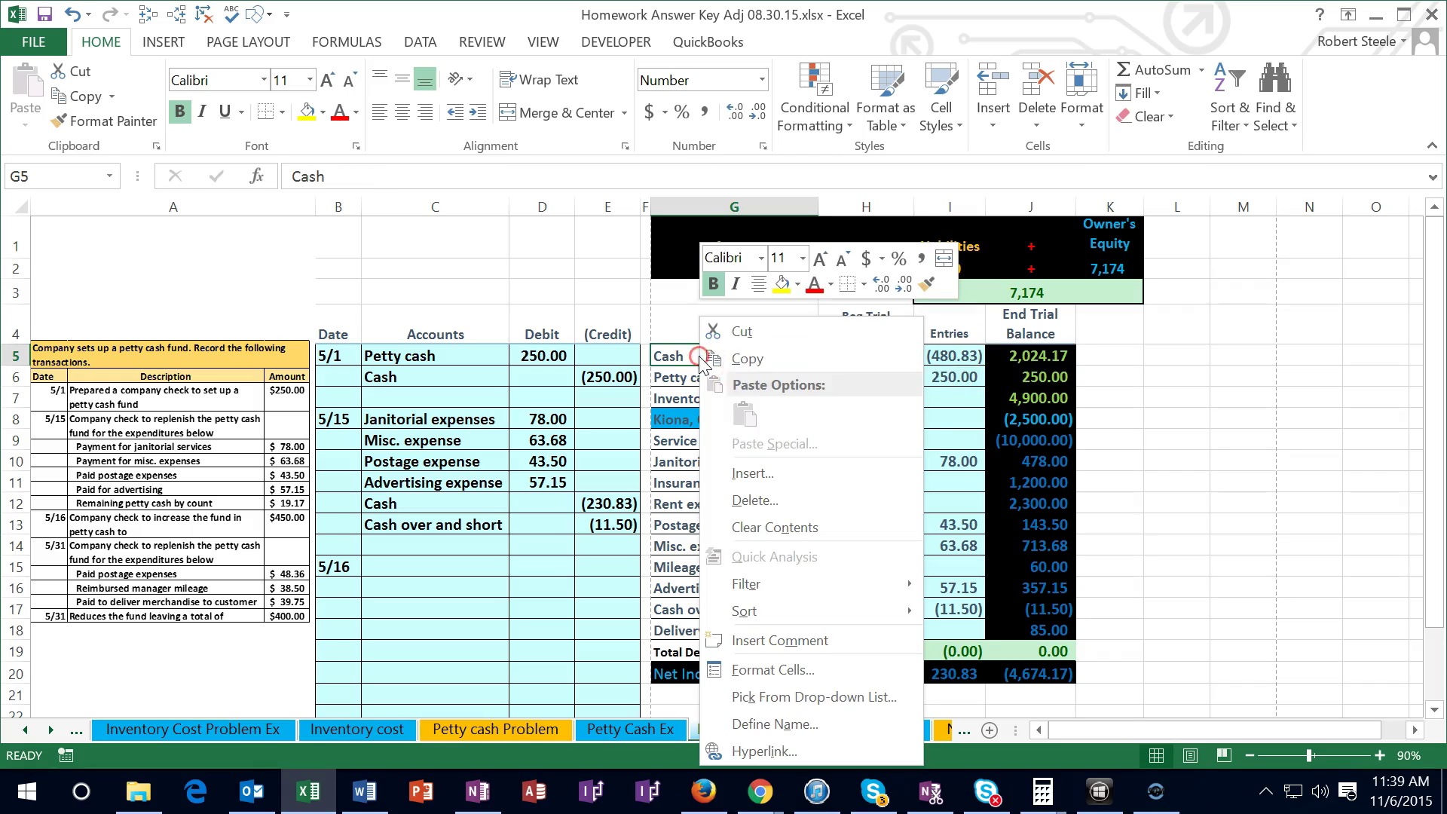
pyautogui.click(736, 353)
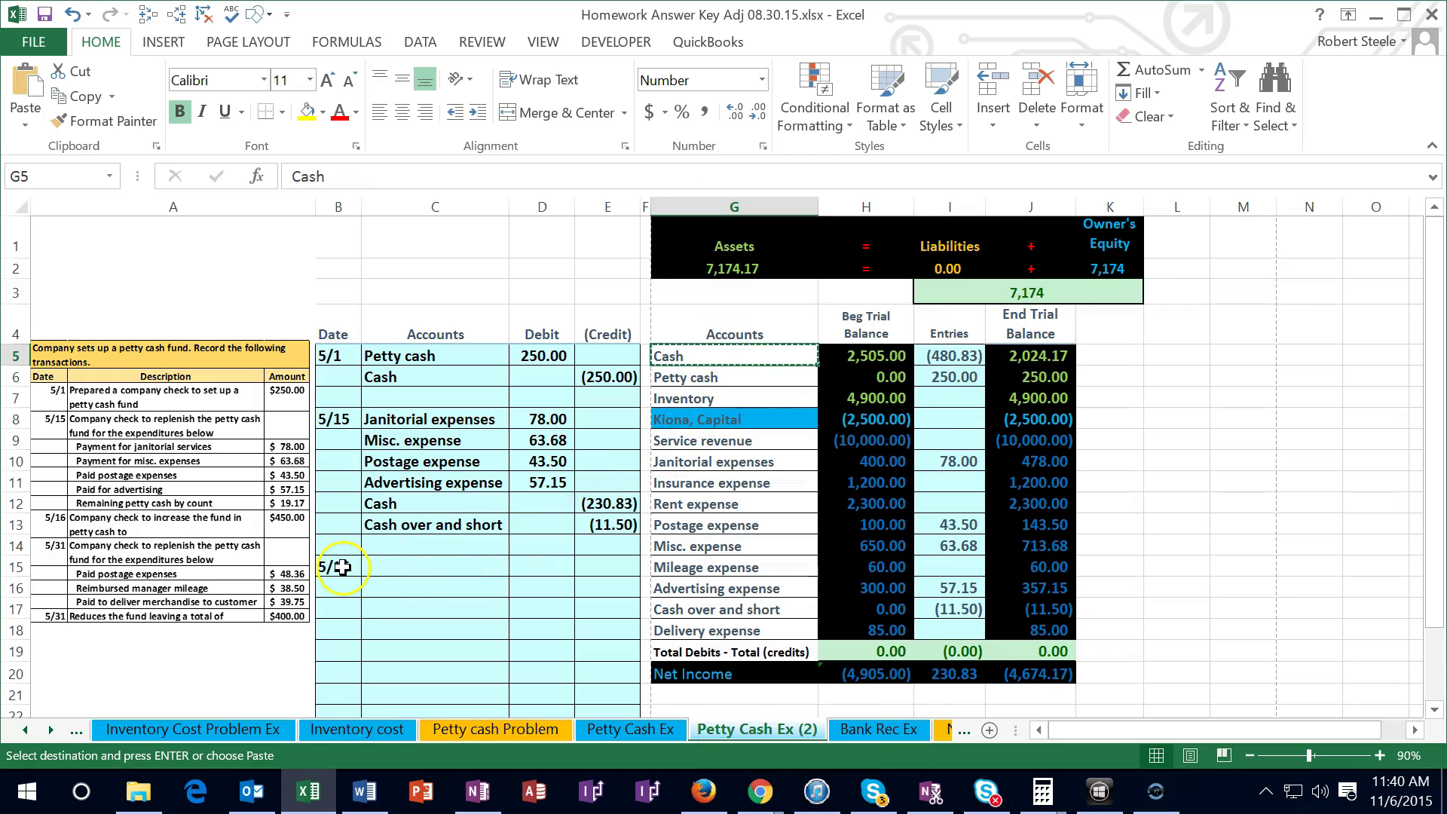
pyautogui.click(380, 587)
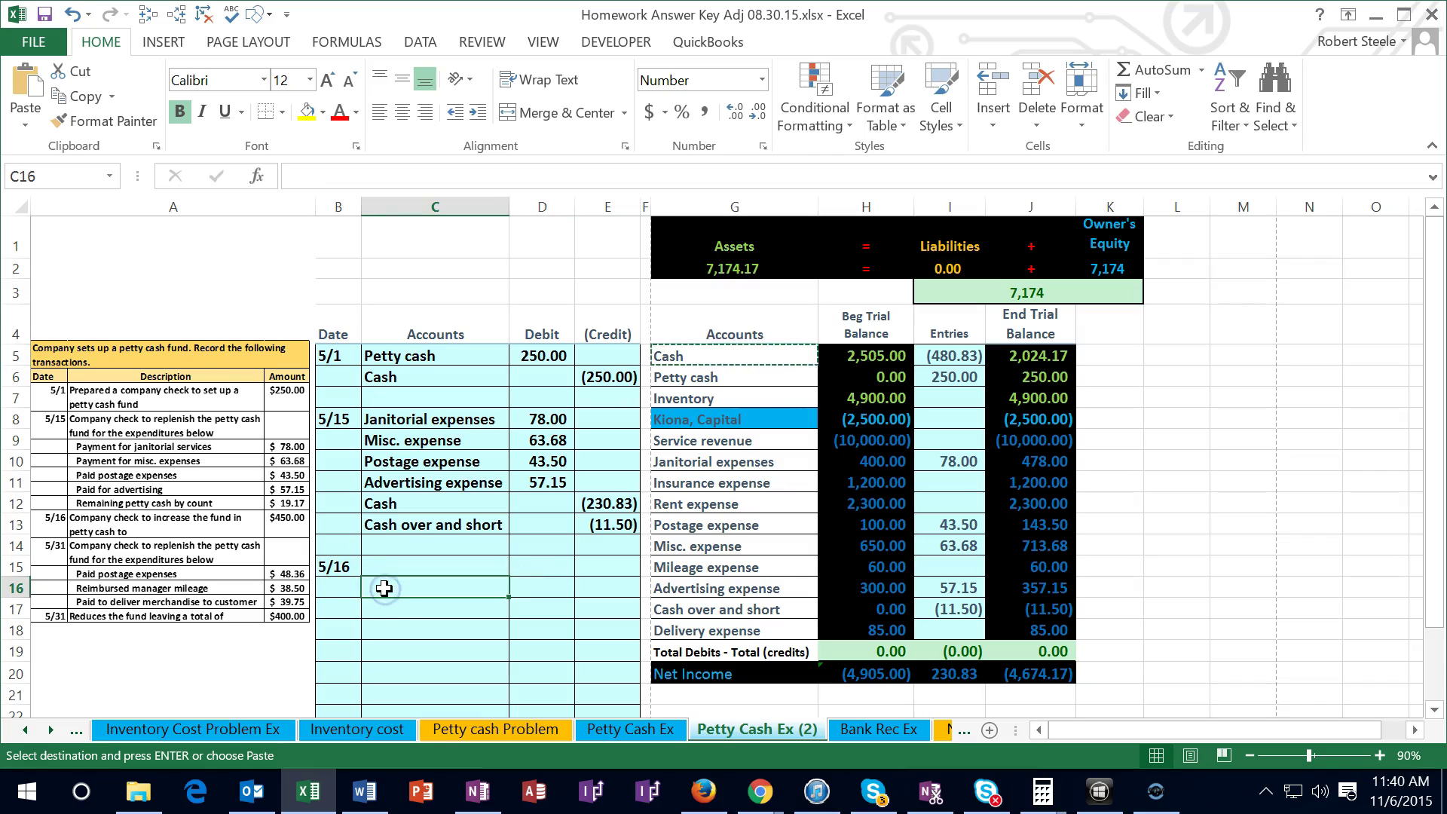
pyautogui.rightClick(384, 587)
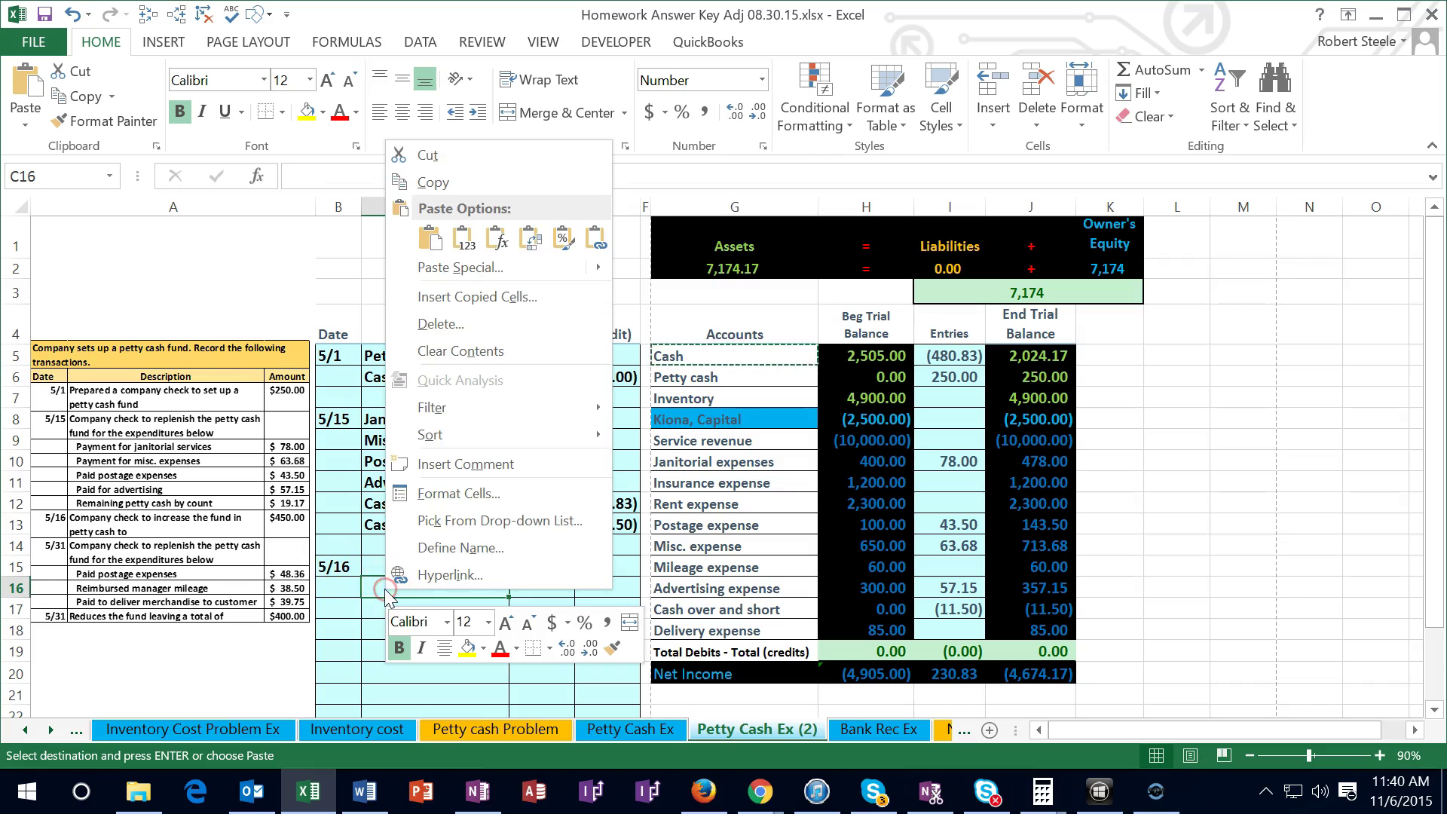
pyautogui.click(455, 247)
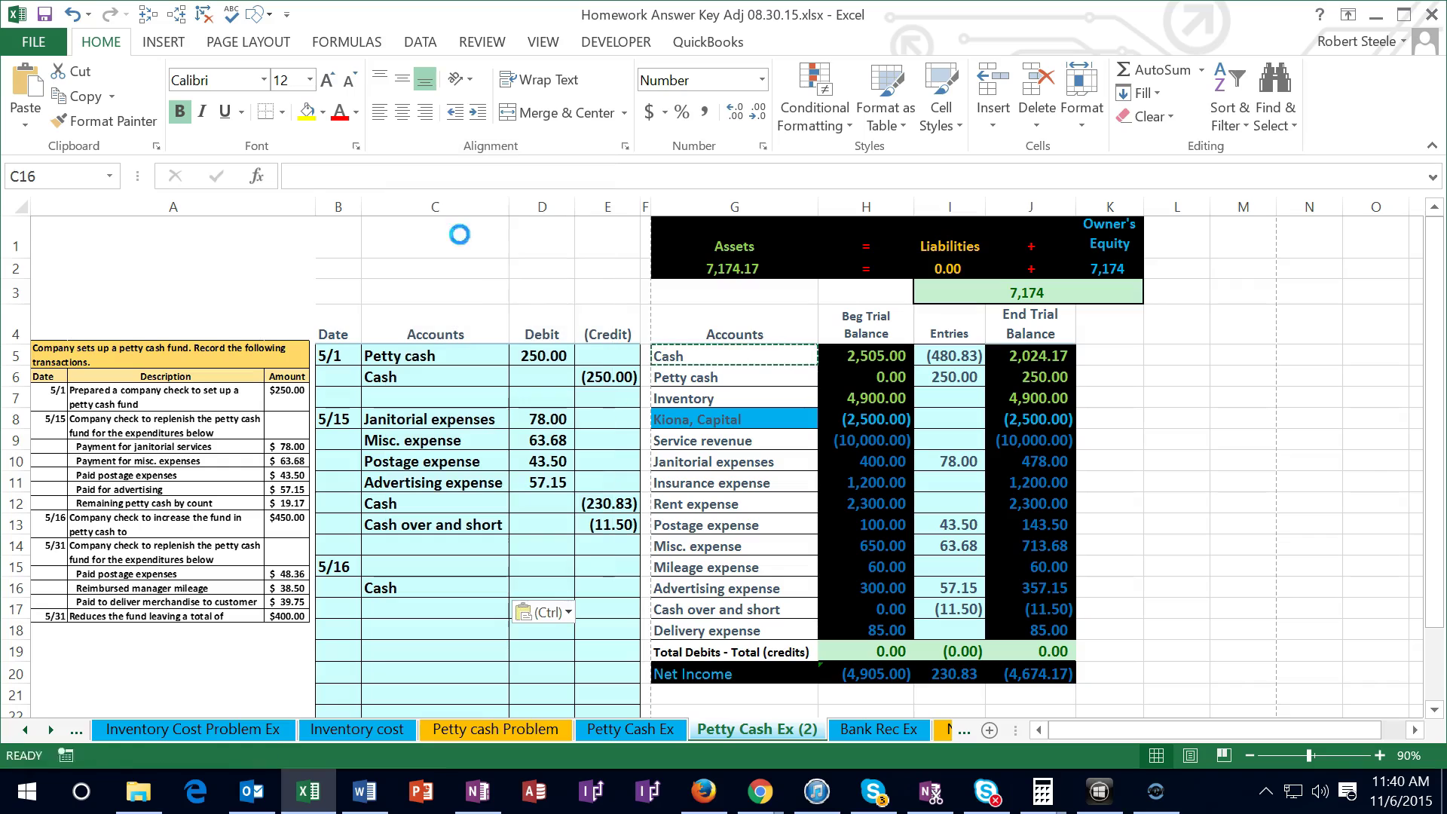
# Enter -200 as the 5/16 Cash credit in cell E16
pyautogui.click(604, 587)
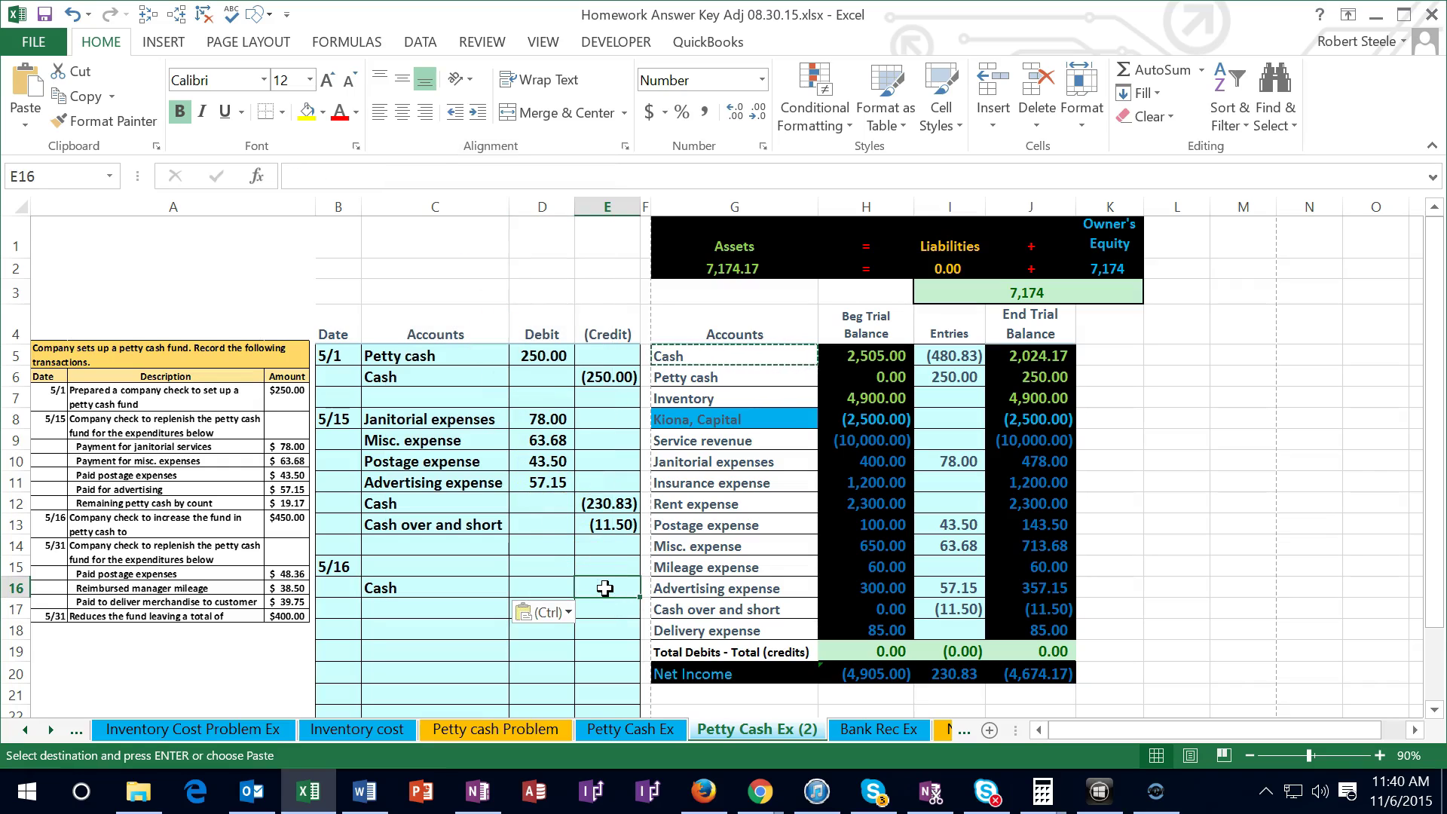
pyautogui.write('-200')
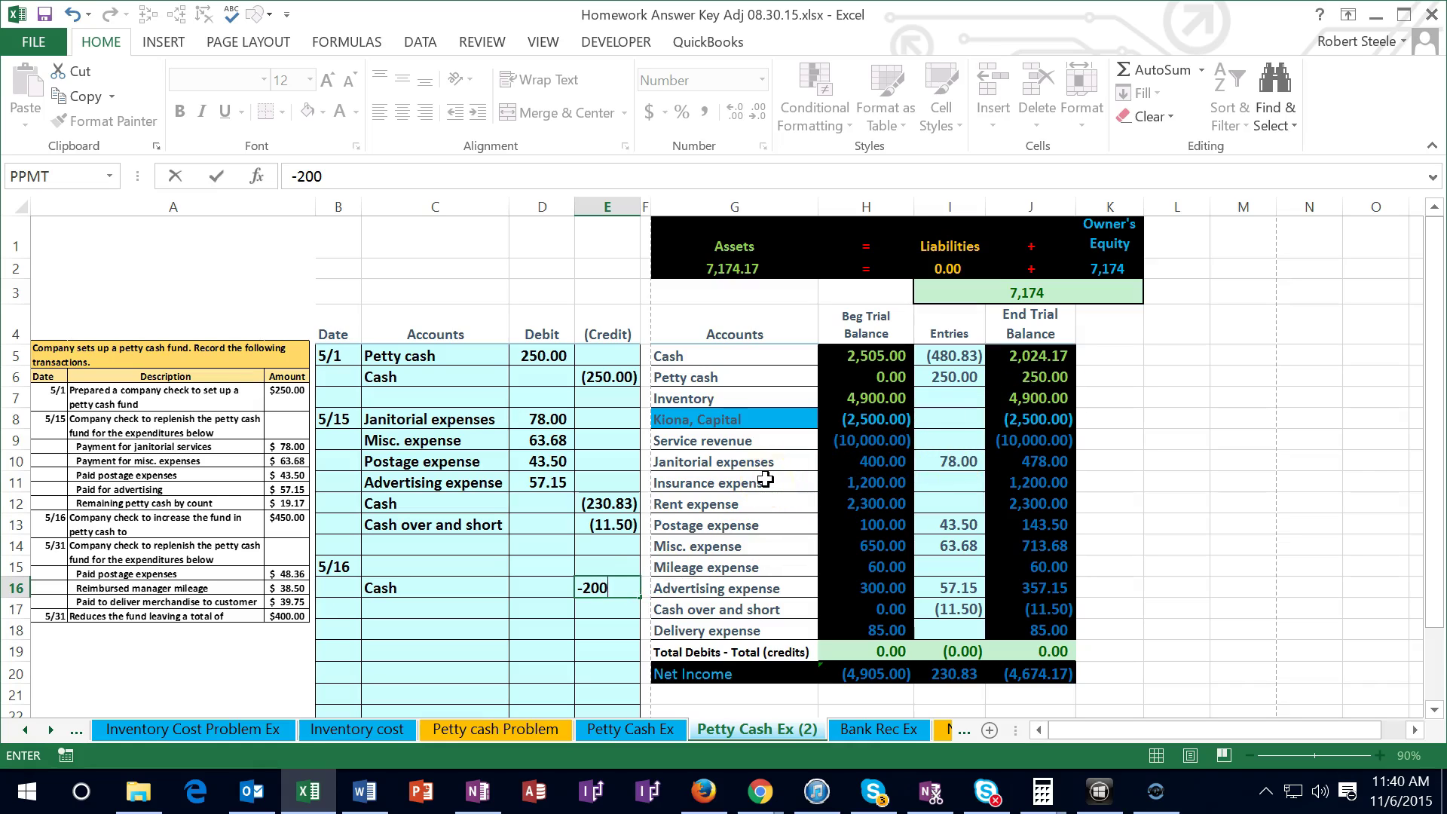
pyautogui.hotkey('ctrl', 'Return')
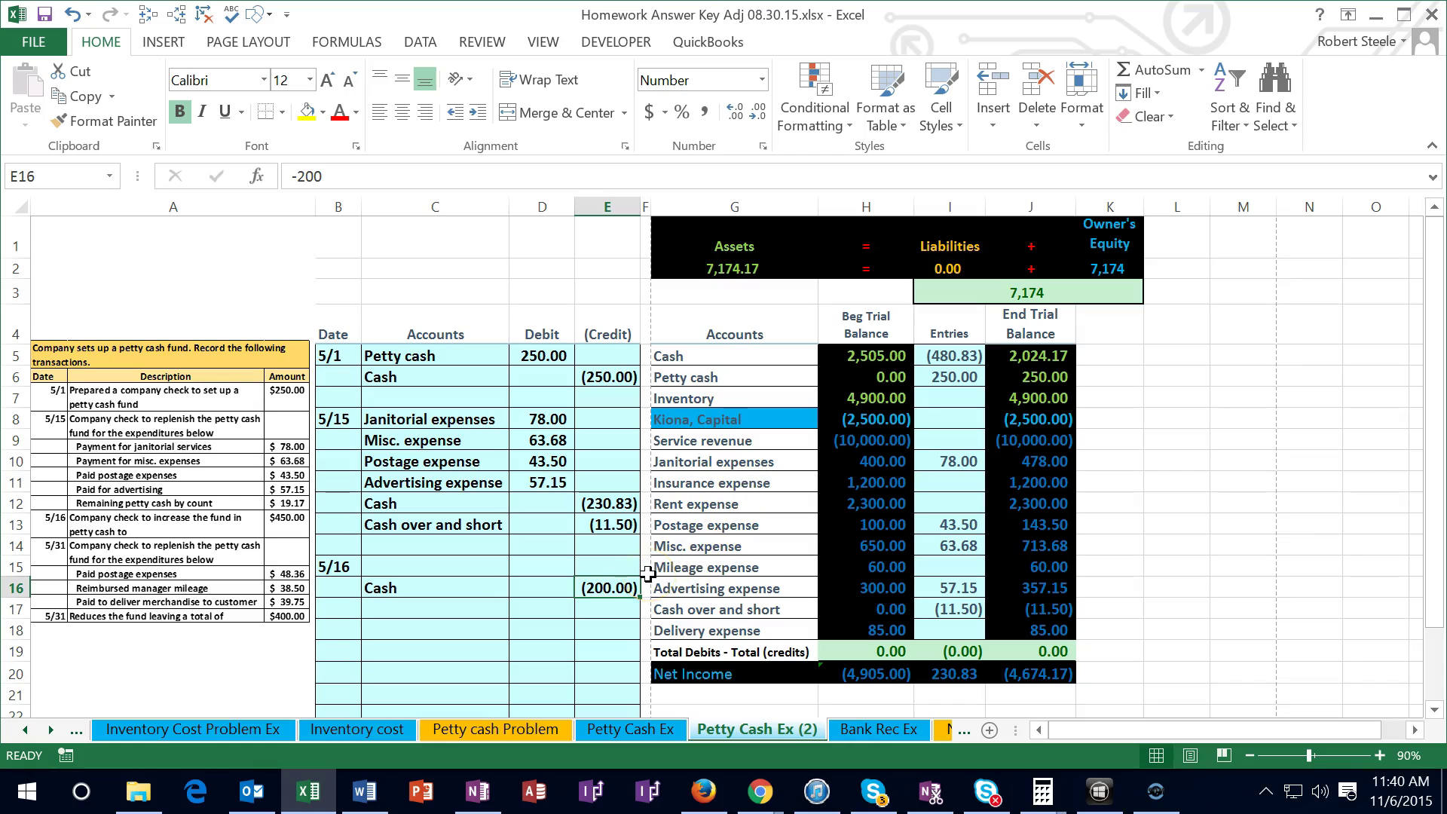
# Set the 5/16 debit in cell D15 to the opposite of the Cash credit with the formula =-E16
pyautogui.click(541, 563)
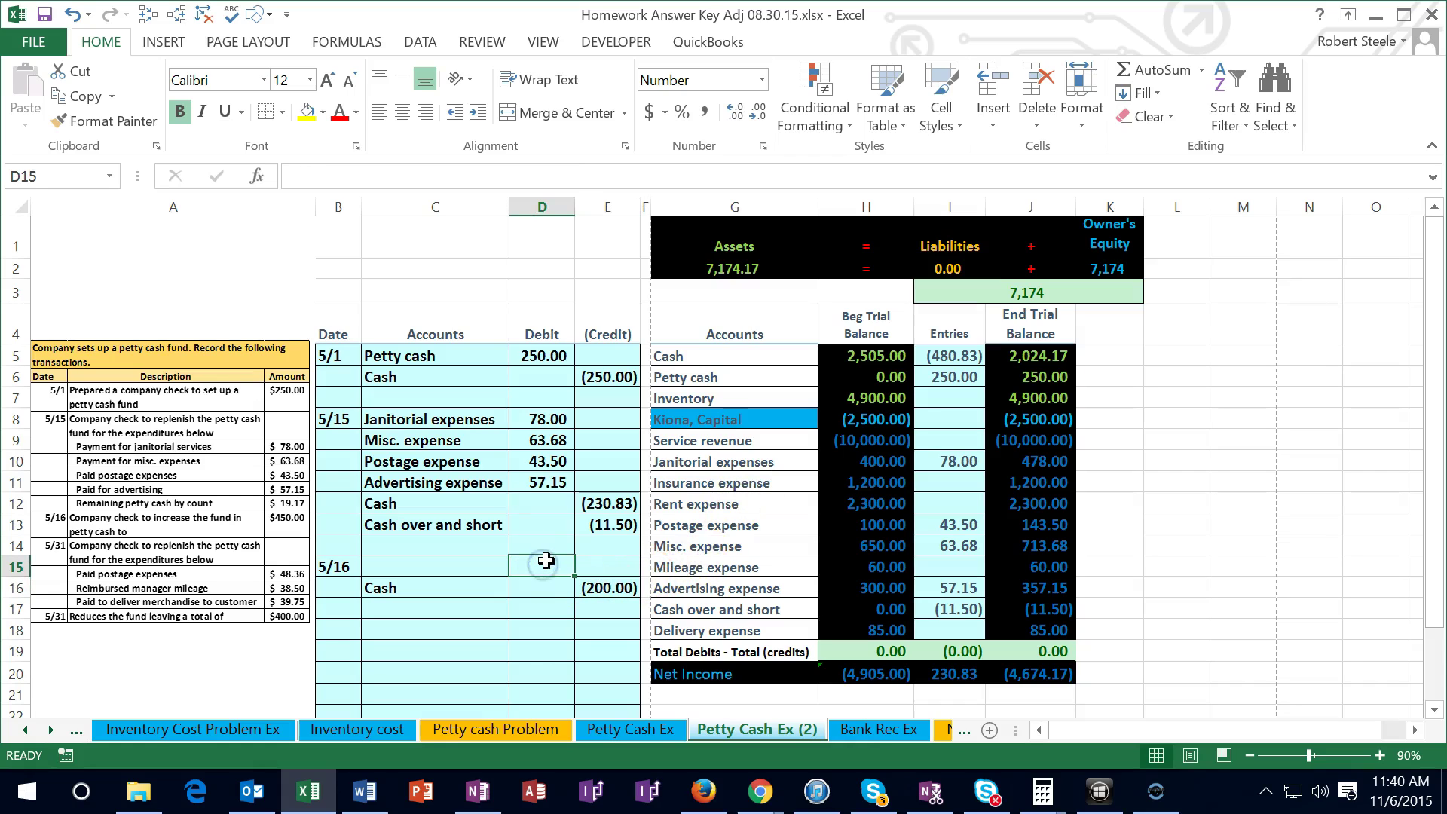
pyautogui.write('-')
pyautogui.press('Down')
pyautogui.press('Right')
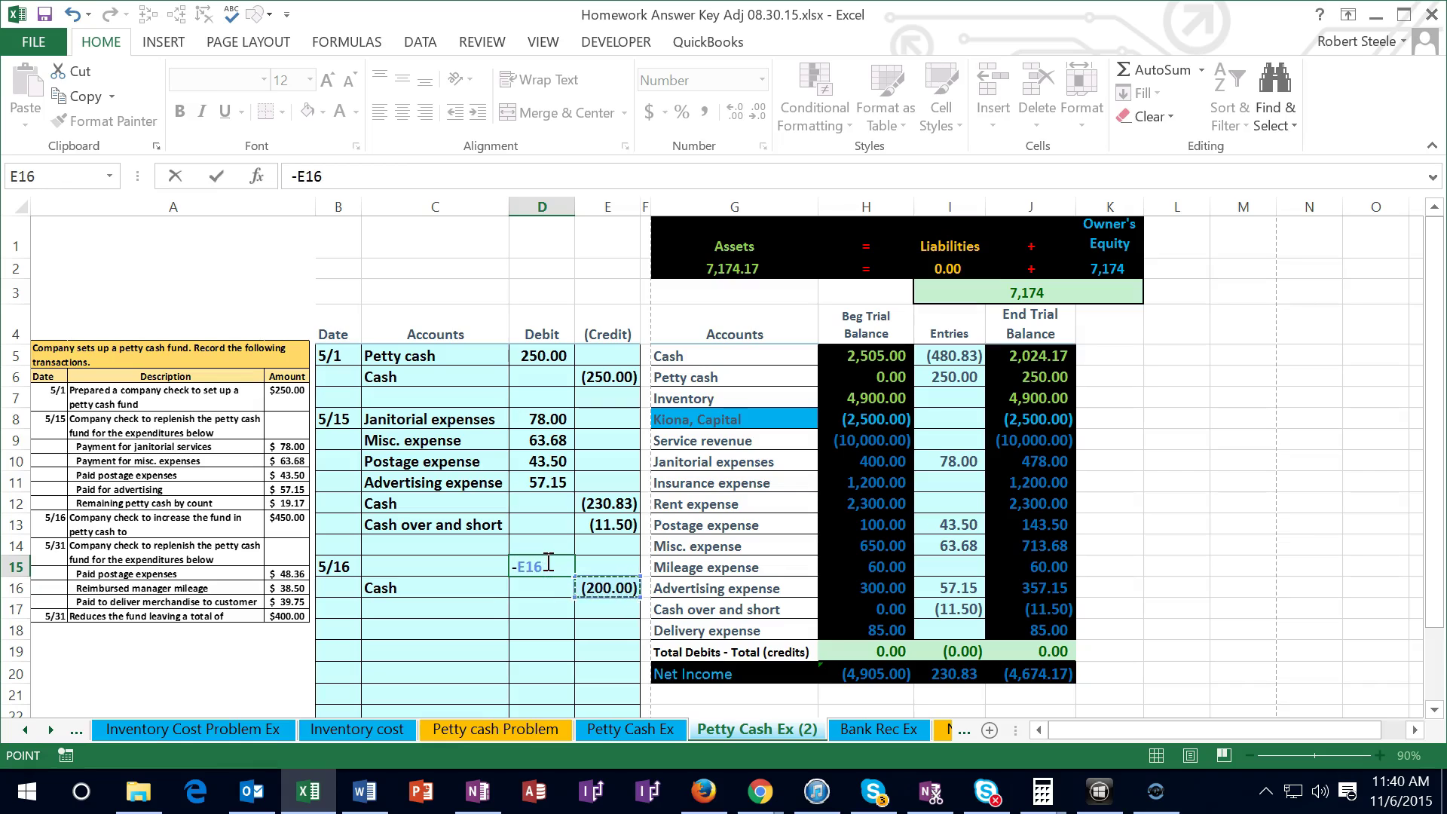
pyautogui.press('Return')
pyautogui.click(546, 564)
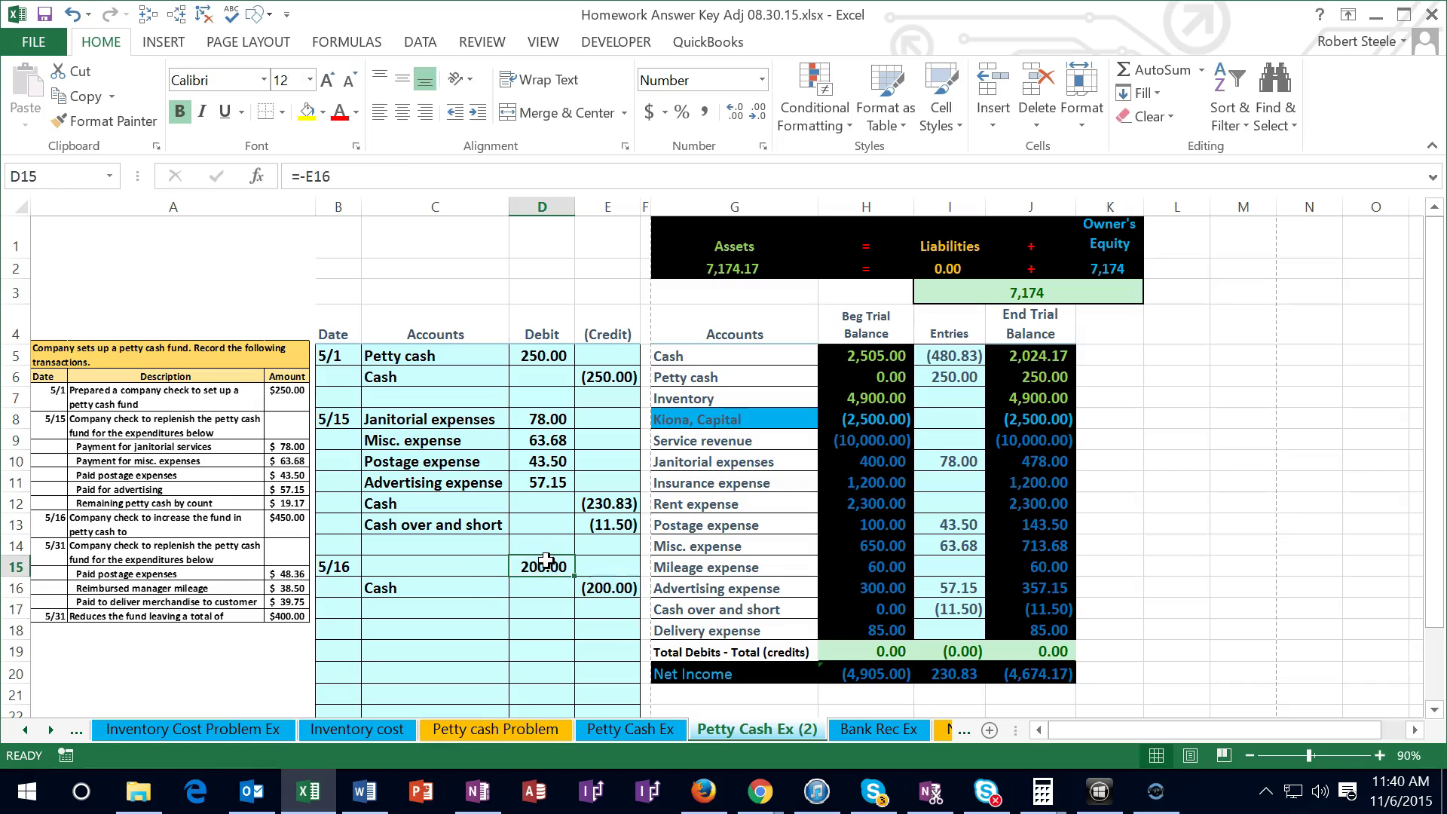
# Copy the Petty cash account name from the trial balance and paste it as values into C15
pyautogui.click(460, 565)
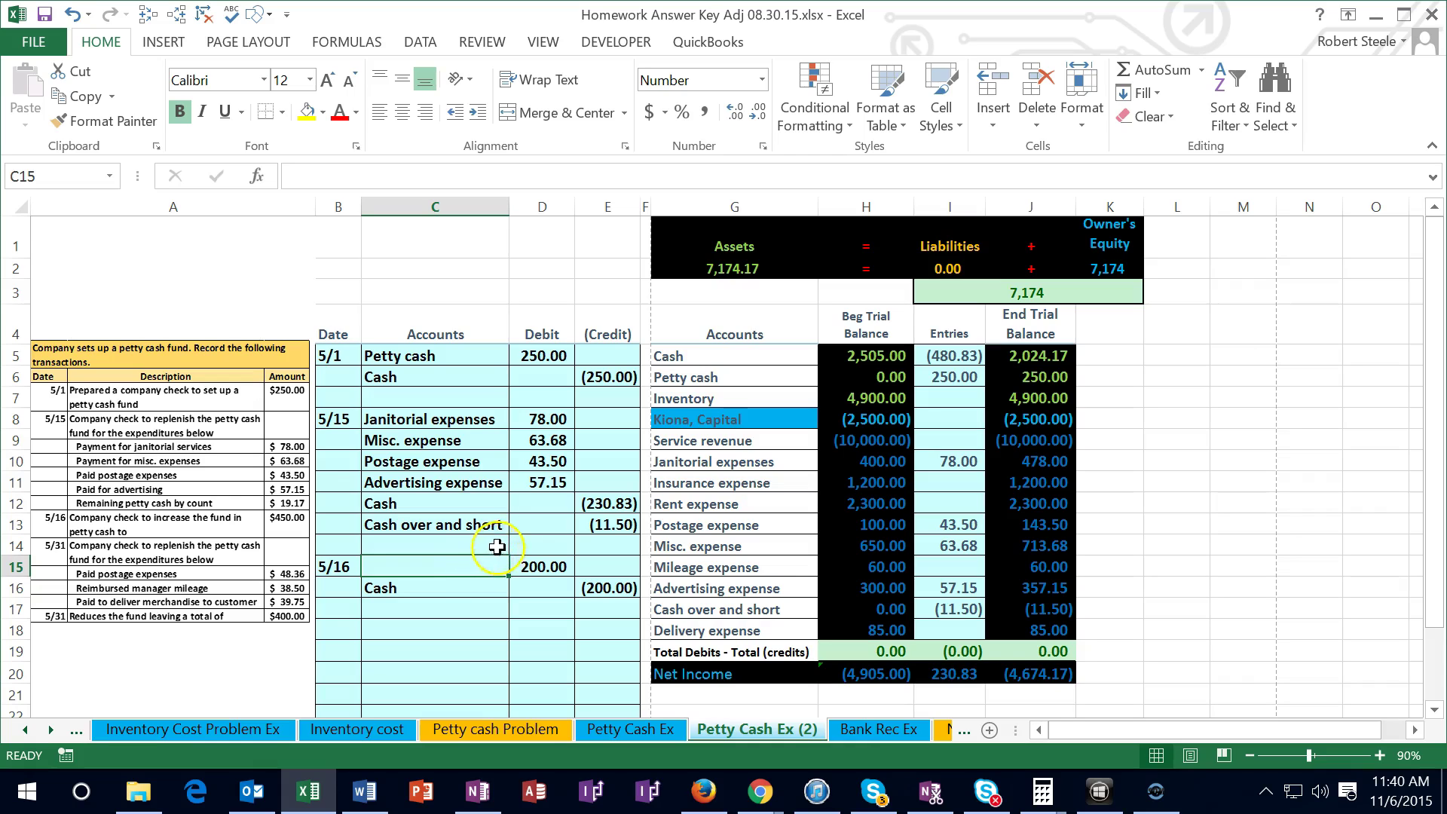
pyautogui.click(1043, 381)
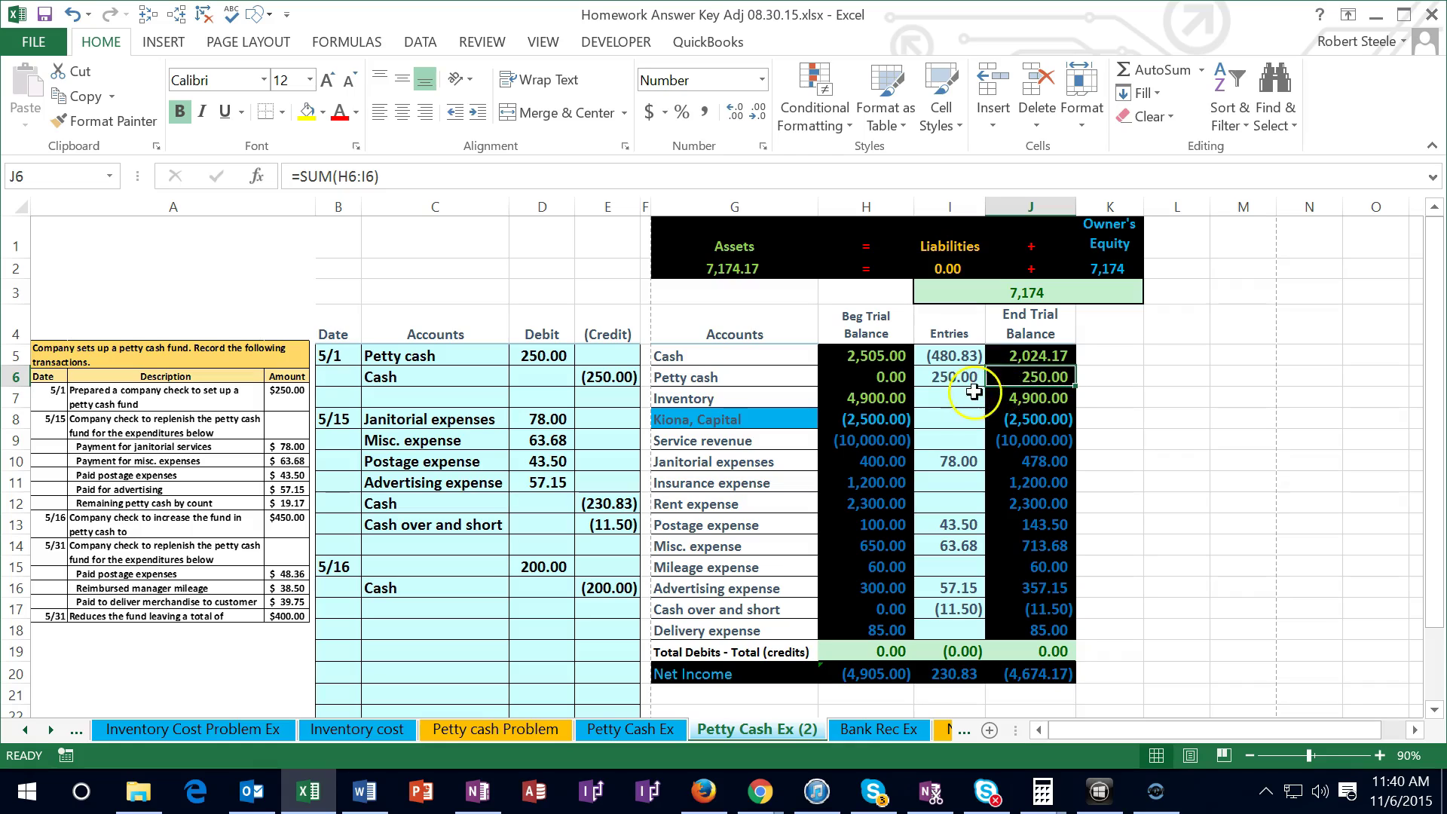
pyautogui.click(724, 378)
pyautogui.rightClick(723, 378)
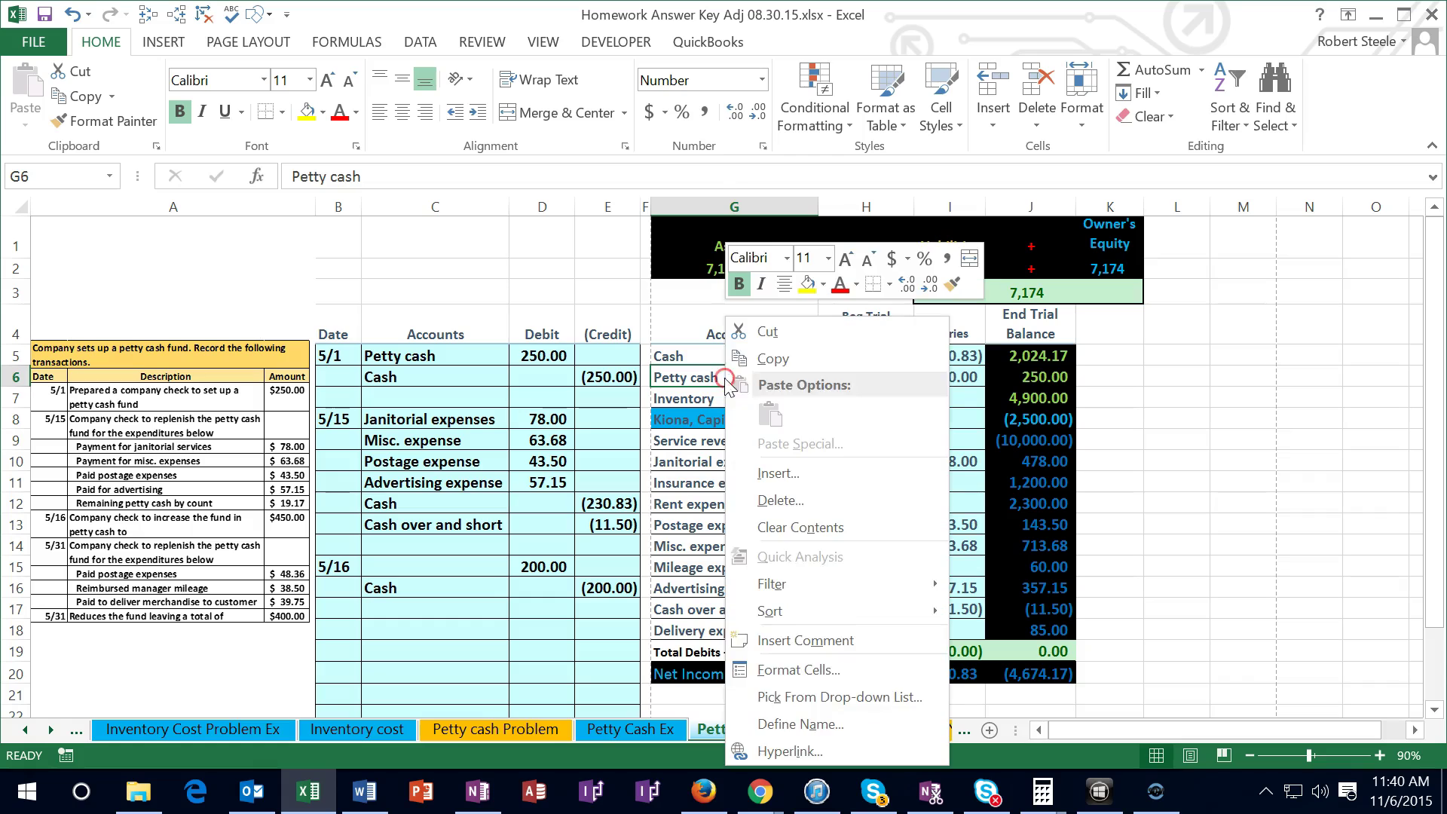
pyautogui.click(754, 348)
pyautogui.click(425, 571)
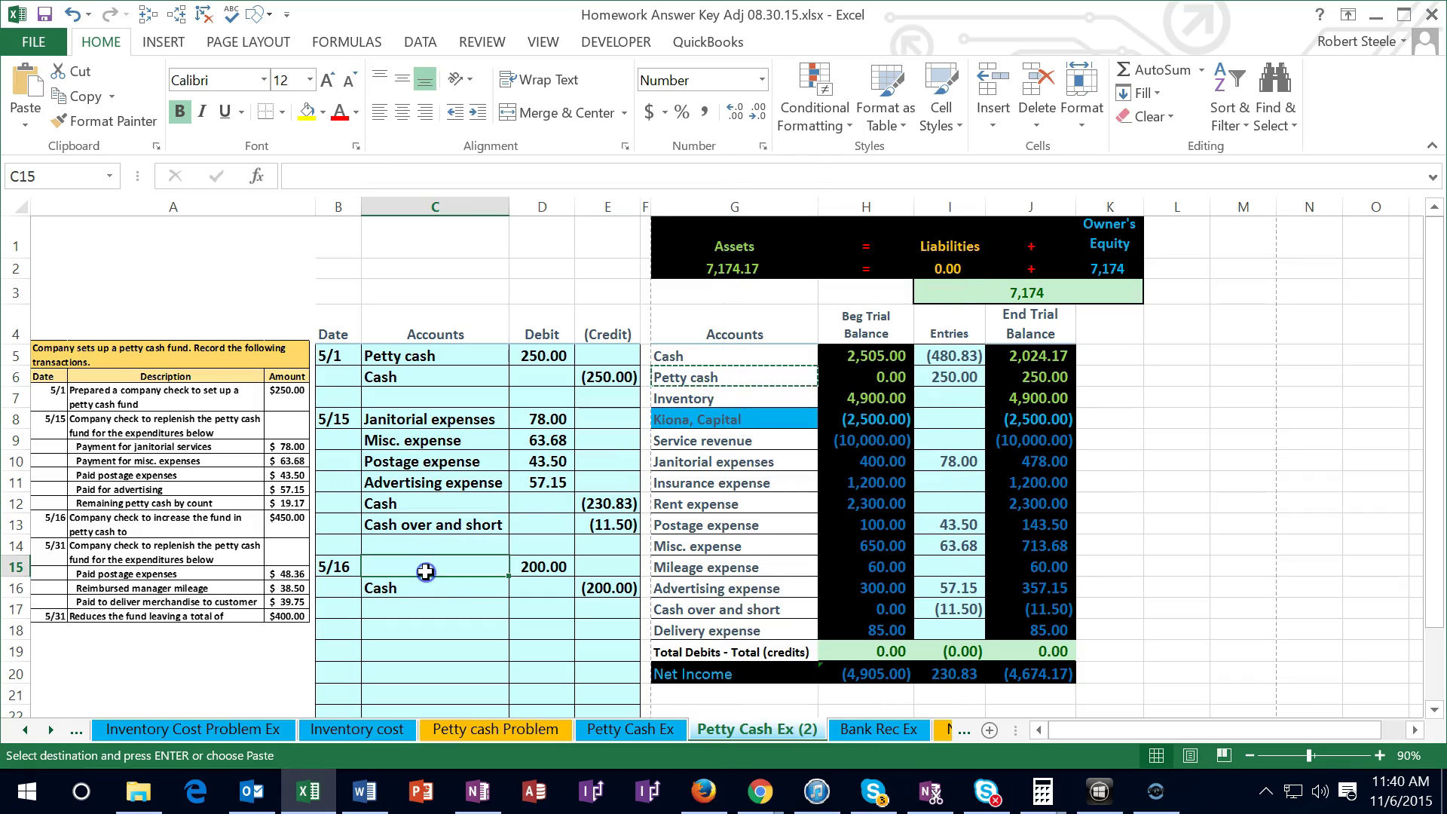
pyautogui.rightClick(426, 565)
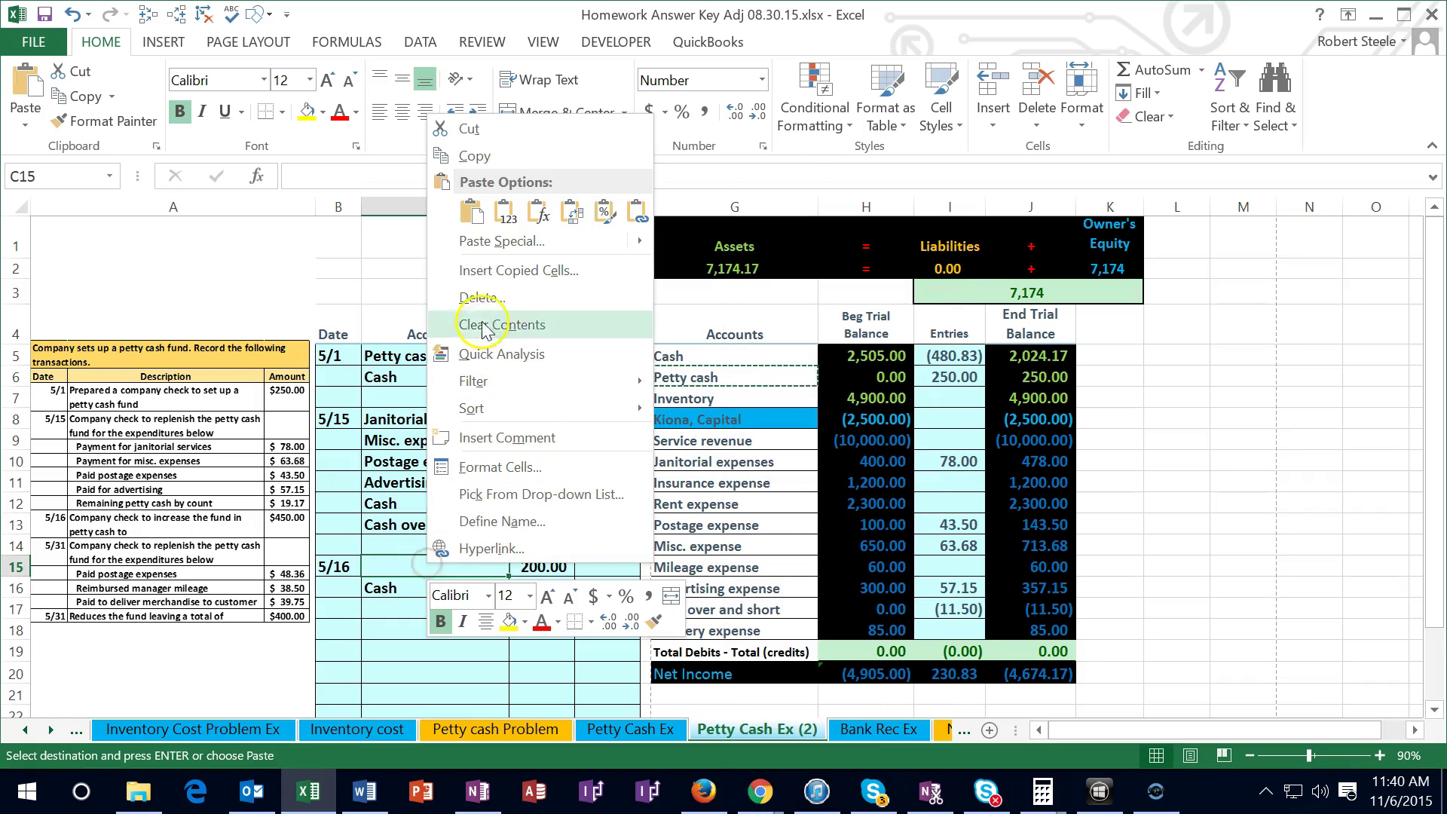
pyautogui.click(505, 211)
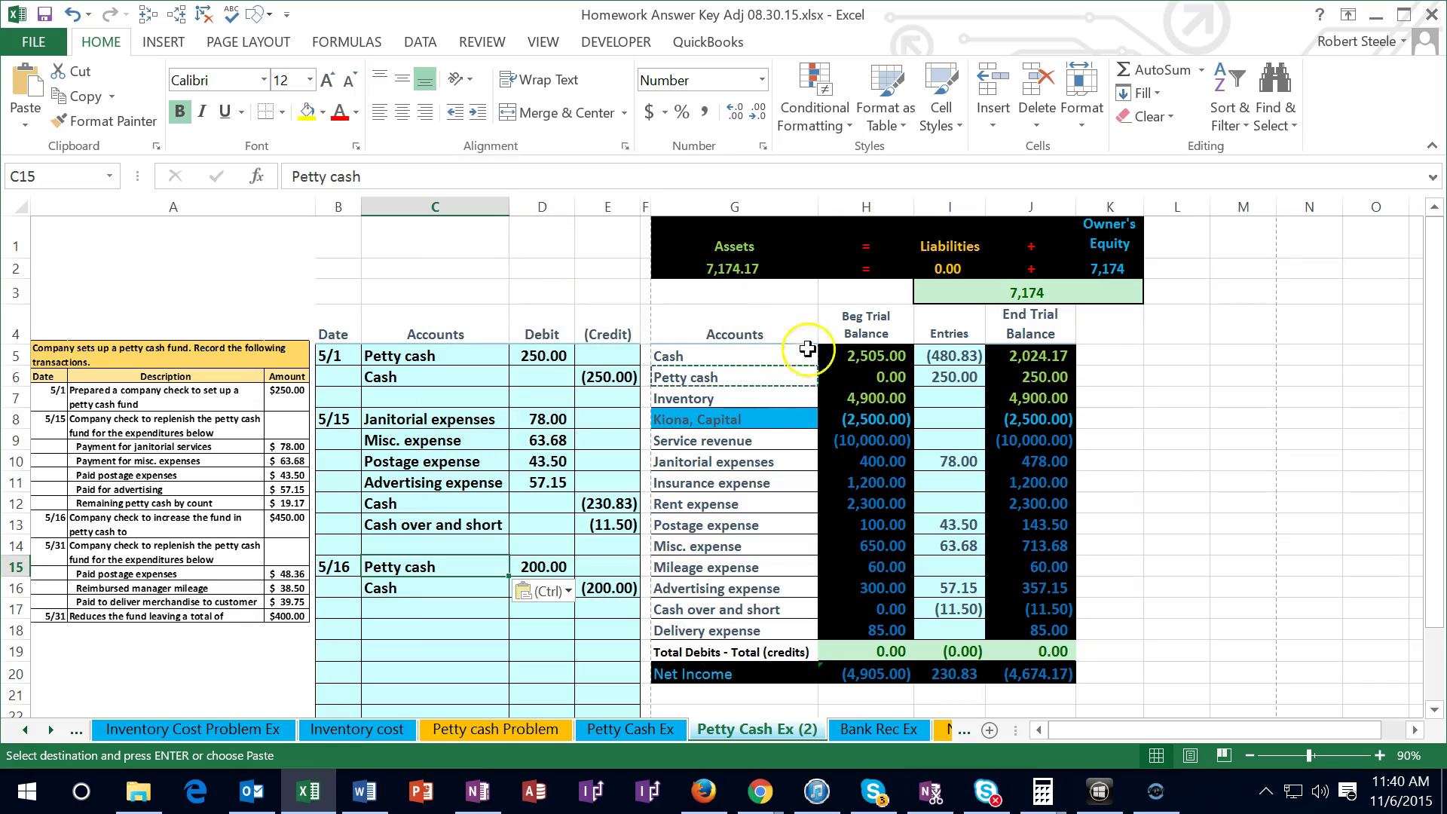
# Add the 5/16 debit to the Petty cash entry in cell I6 so its formula is =D5+D15
pyautogui.click(940, 378)
pyautogui.doubleClick(941, 378)
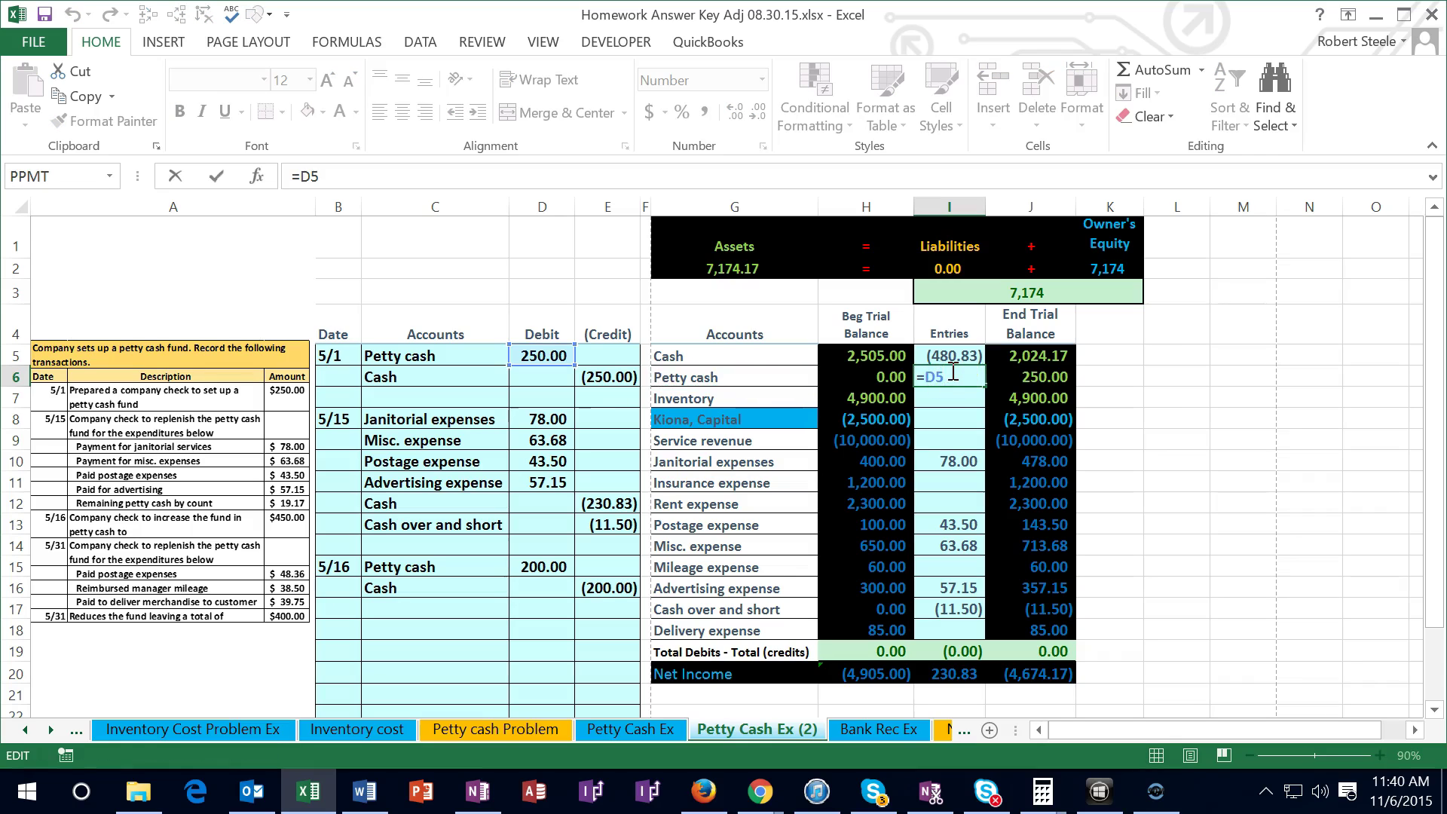
pyautogui.write('+')
pyautogui.click(546, 567)
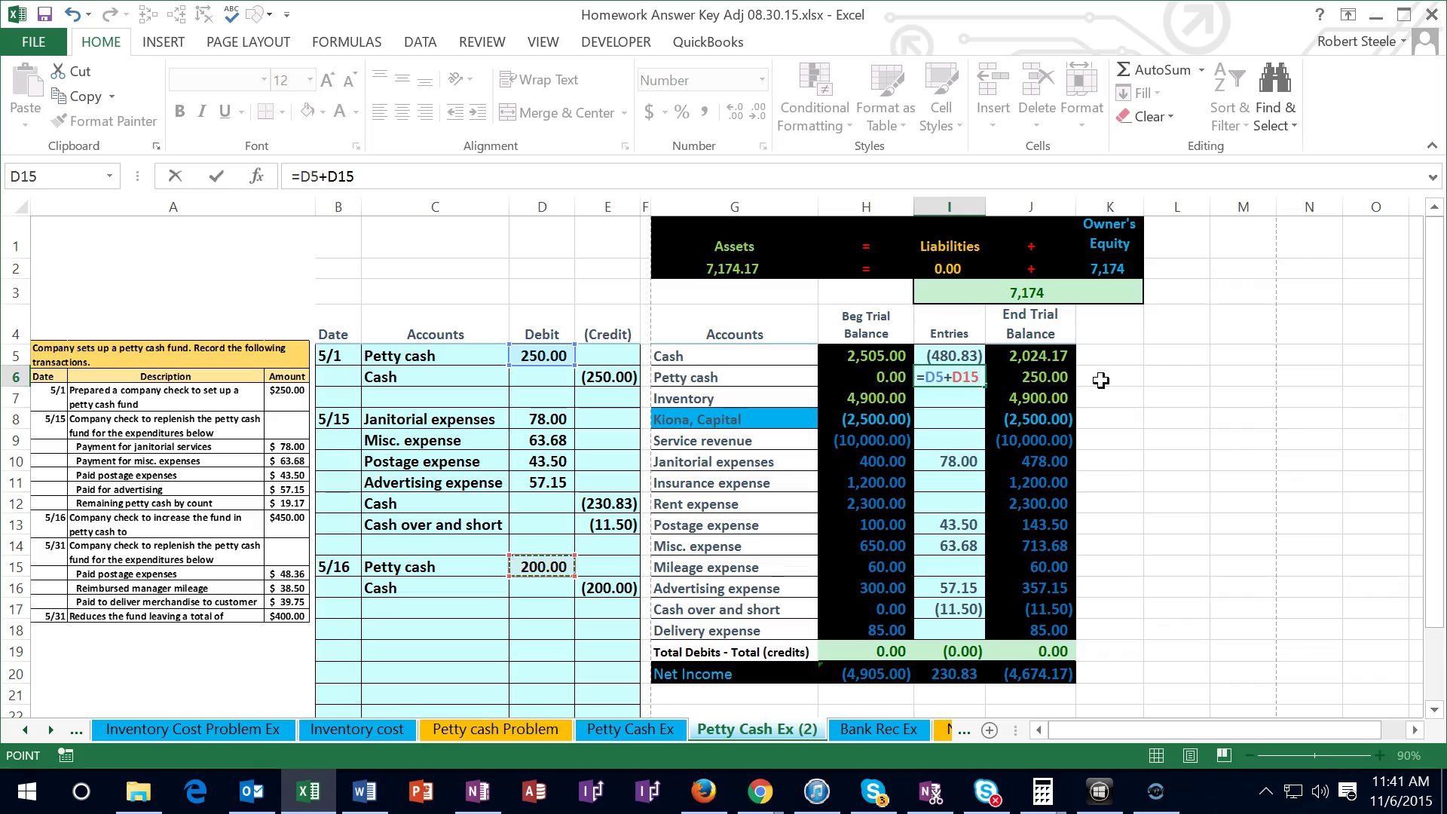
pyautogui.press('Return')
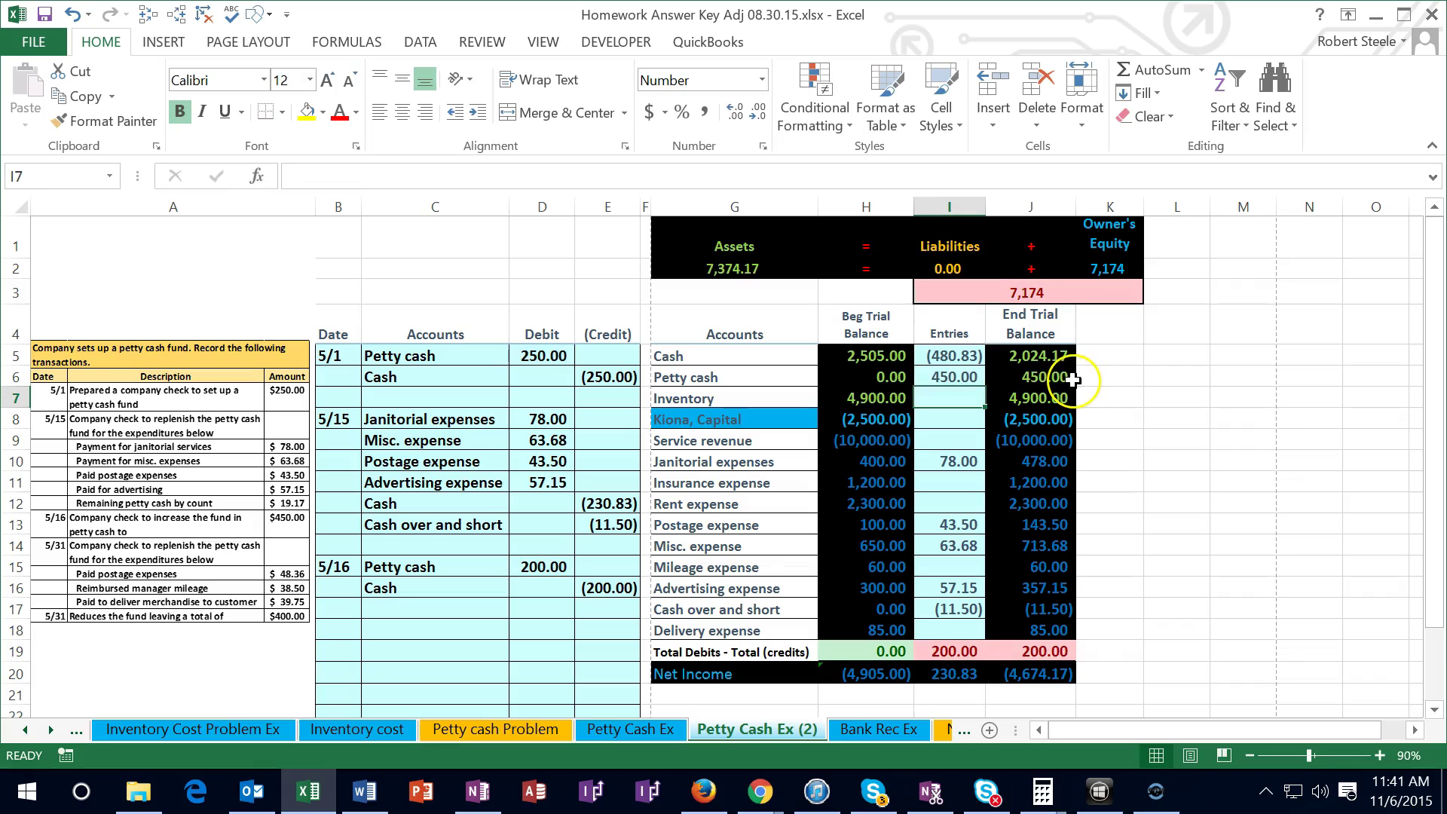
pyautogui.click(1066, 378)
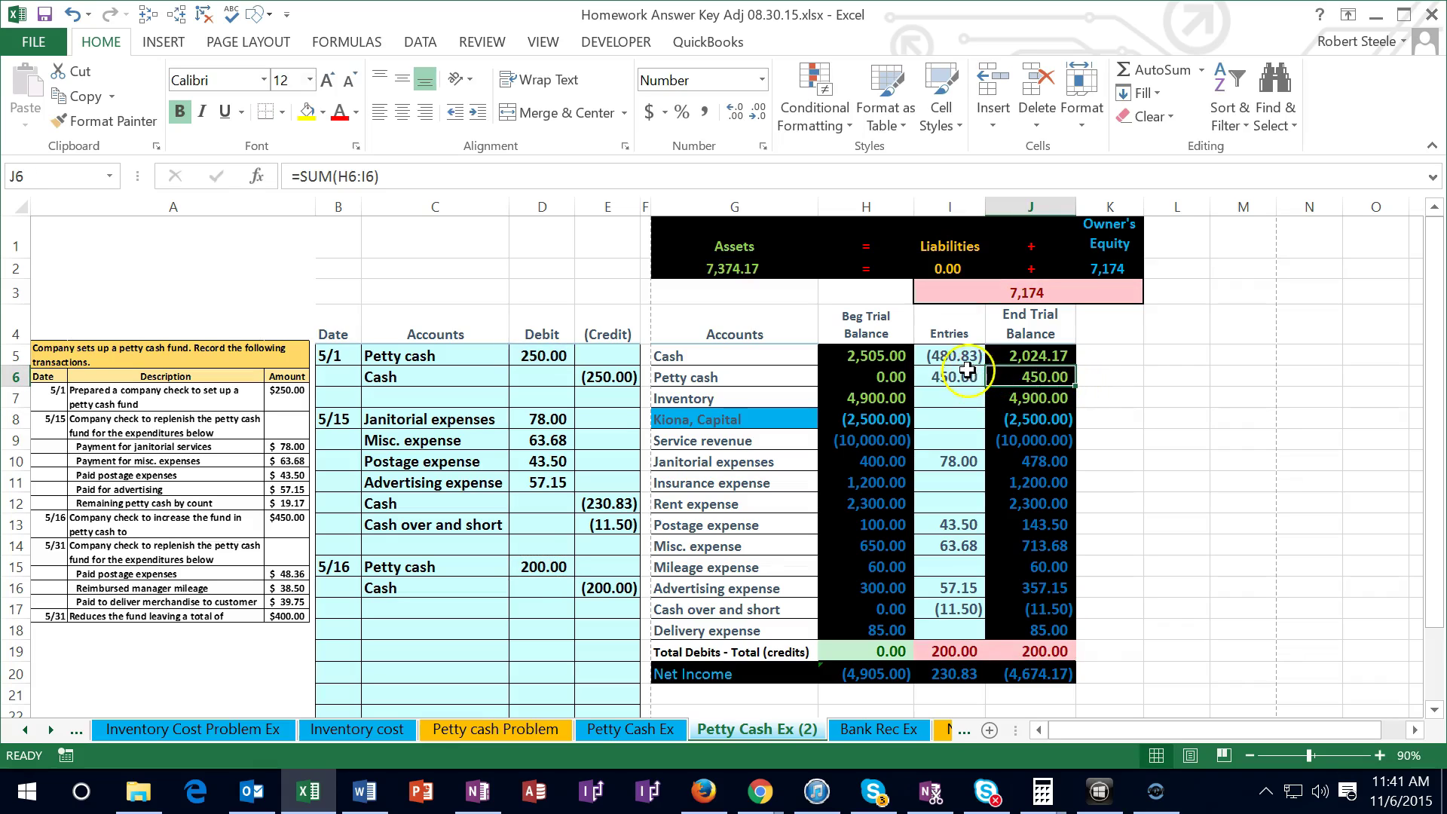
# Add the 5/16 credit to the Cash entry in cell I5 so its formula is =E6+E12+E16
pyautogui.click(947, 356)
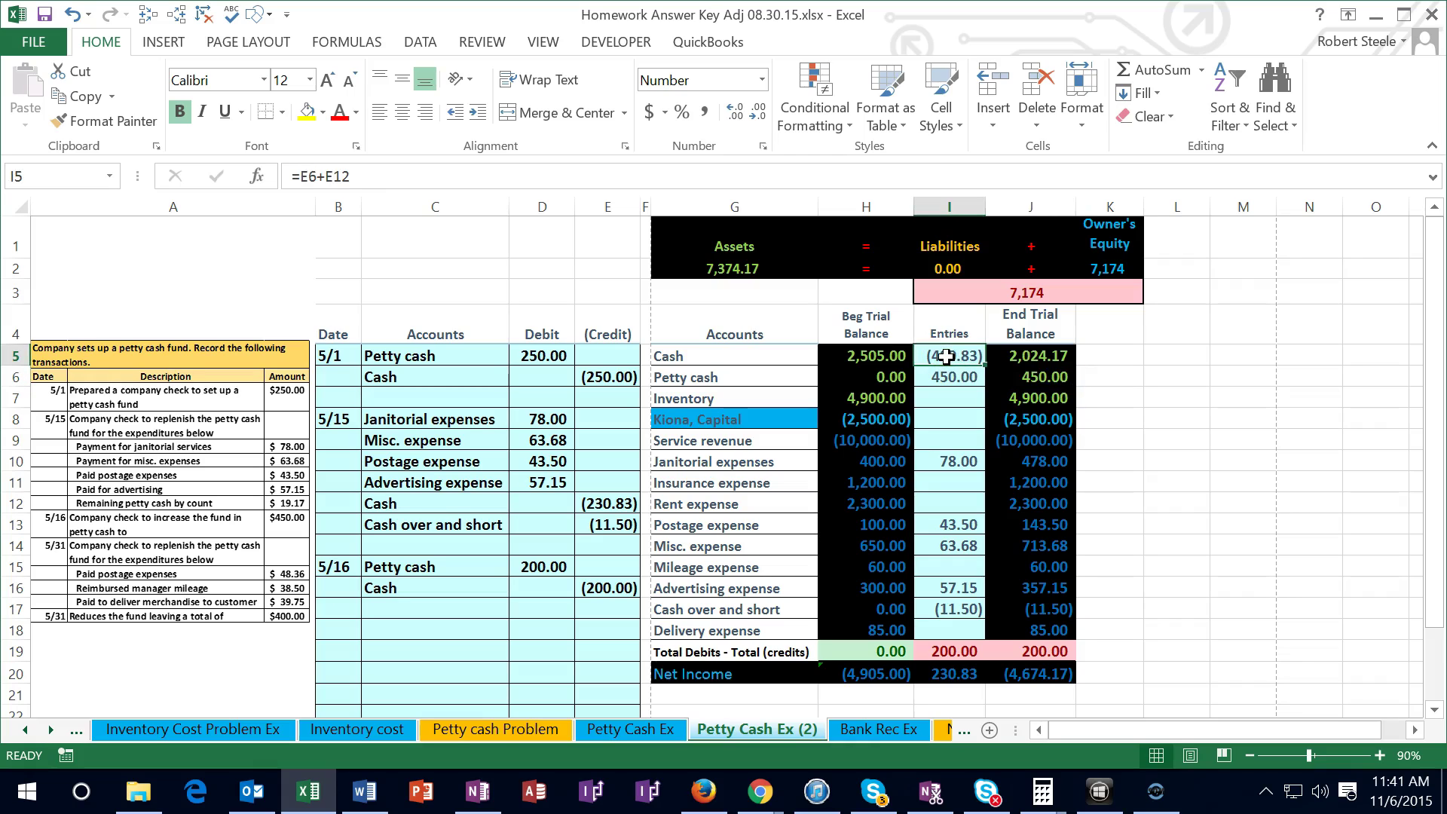
pyautogui.doubleClick(947, 356)
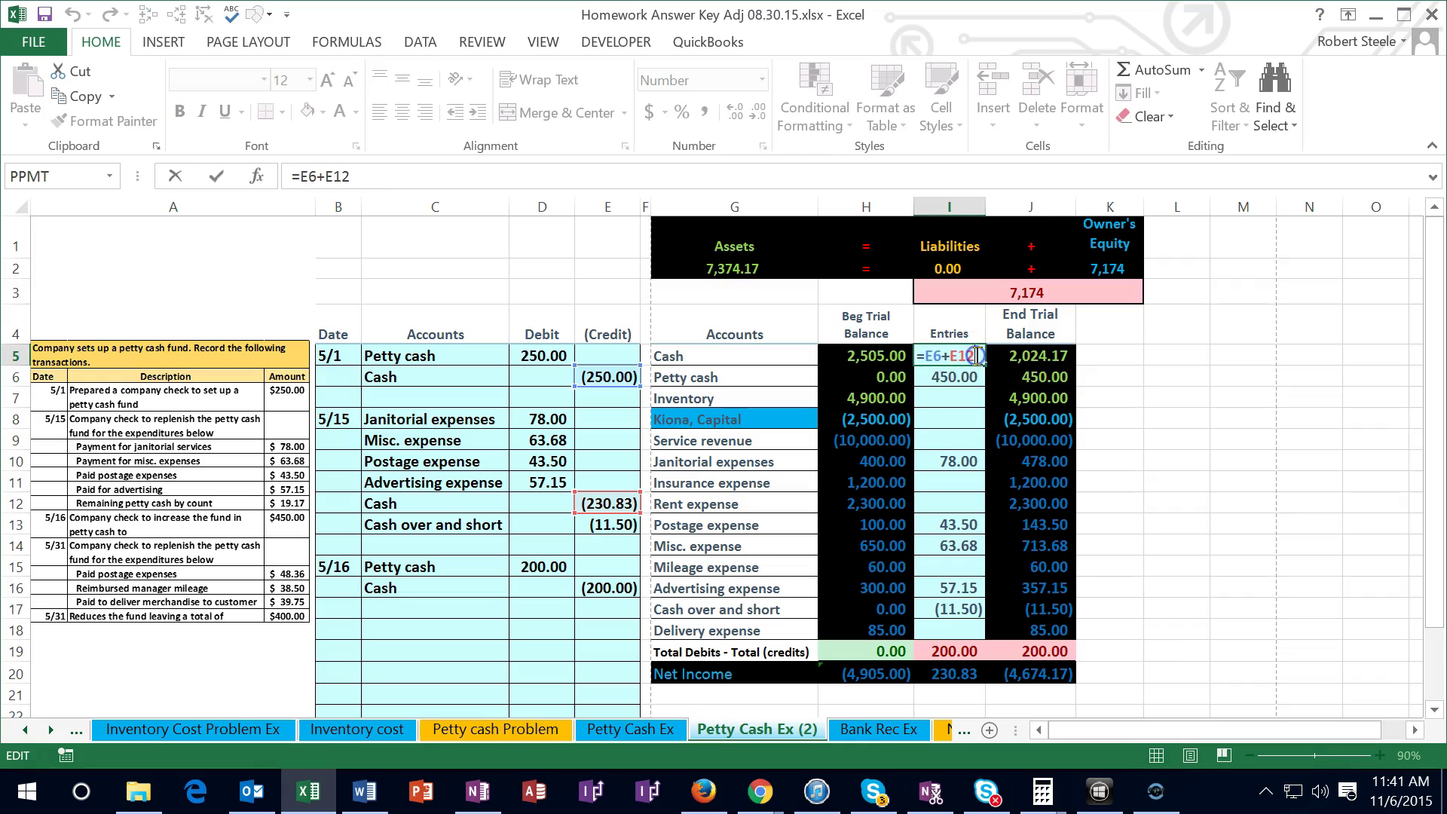
pyautogui.write('+')
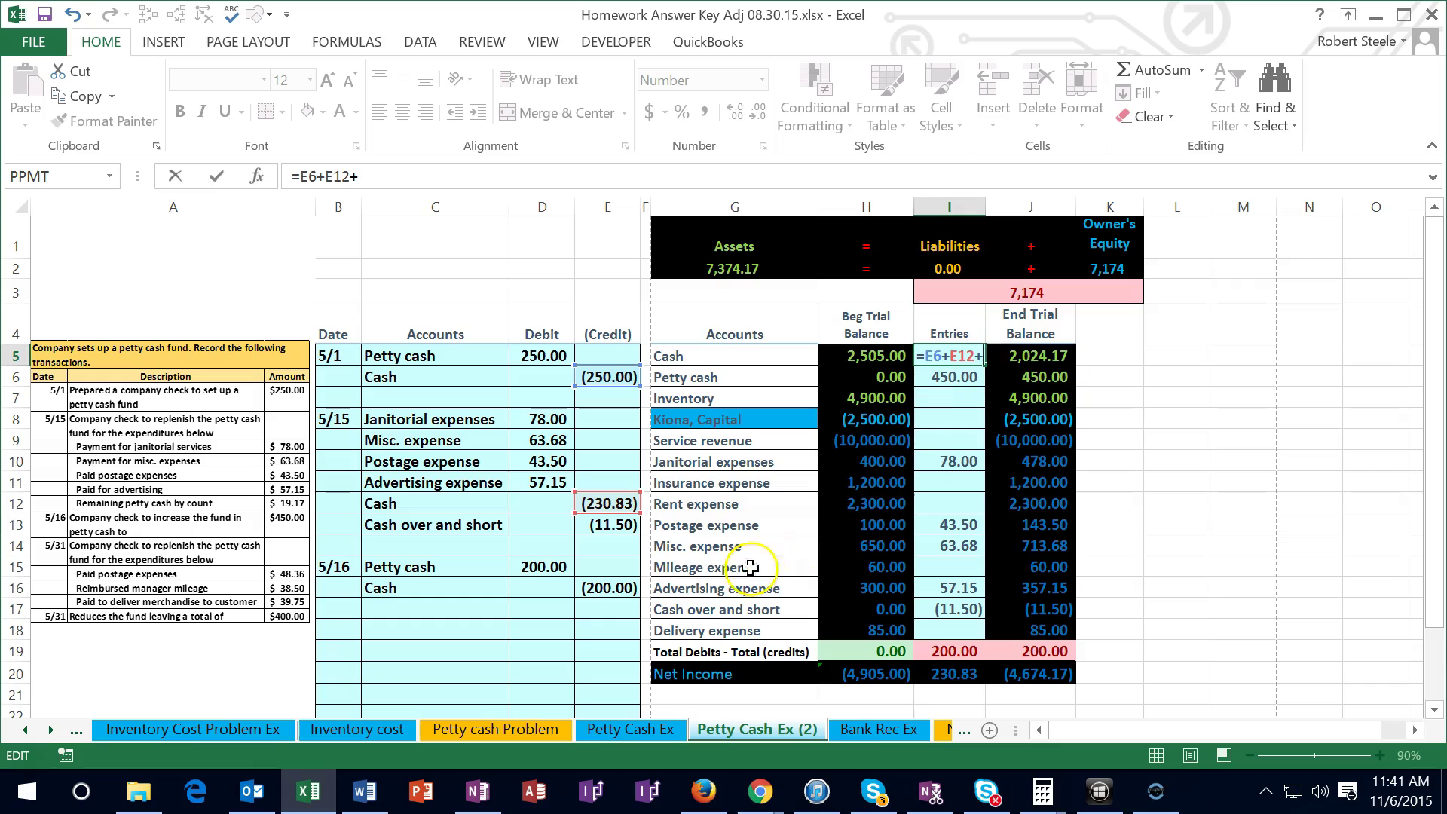
pyautogui.click(608, 589)
pyautogui.click(615, 589)
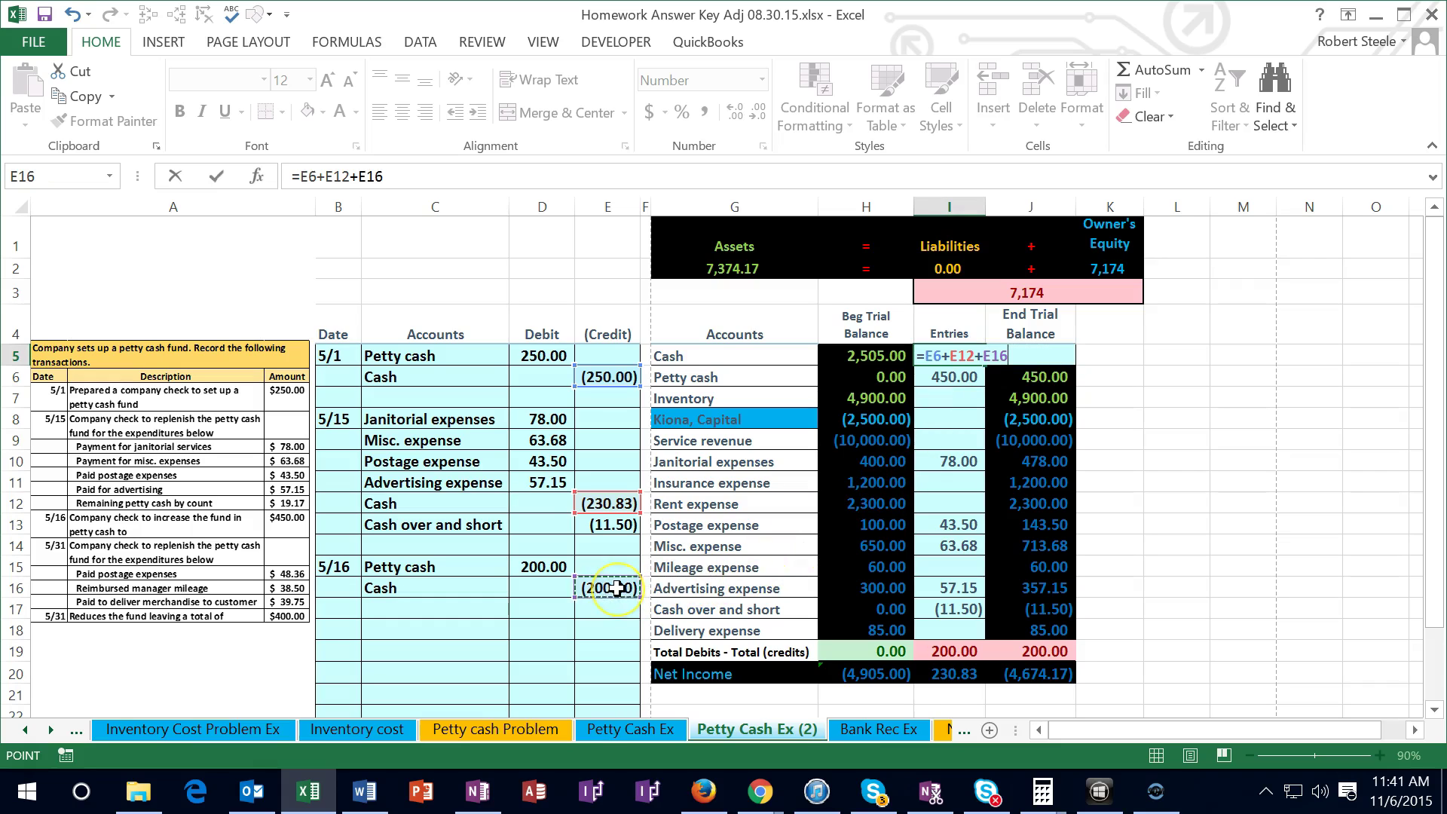
pyautogui.press('Return')
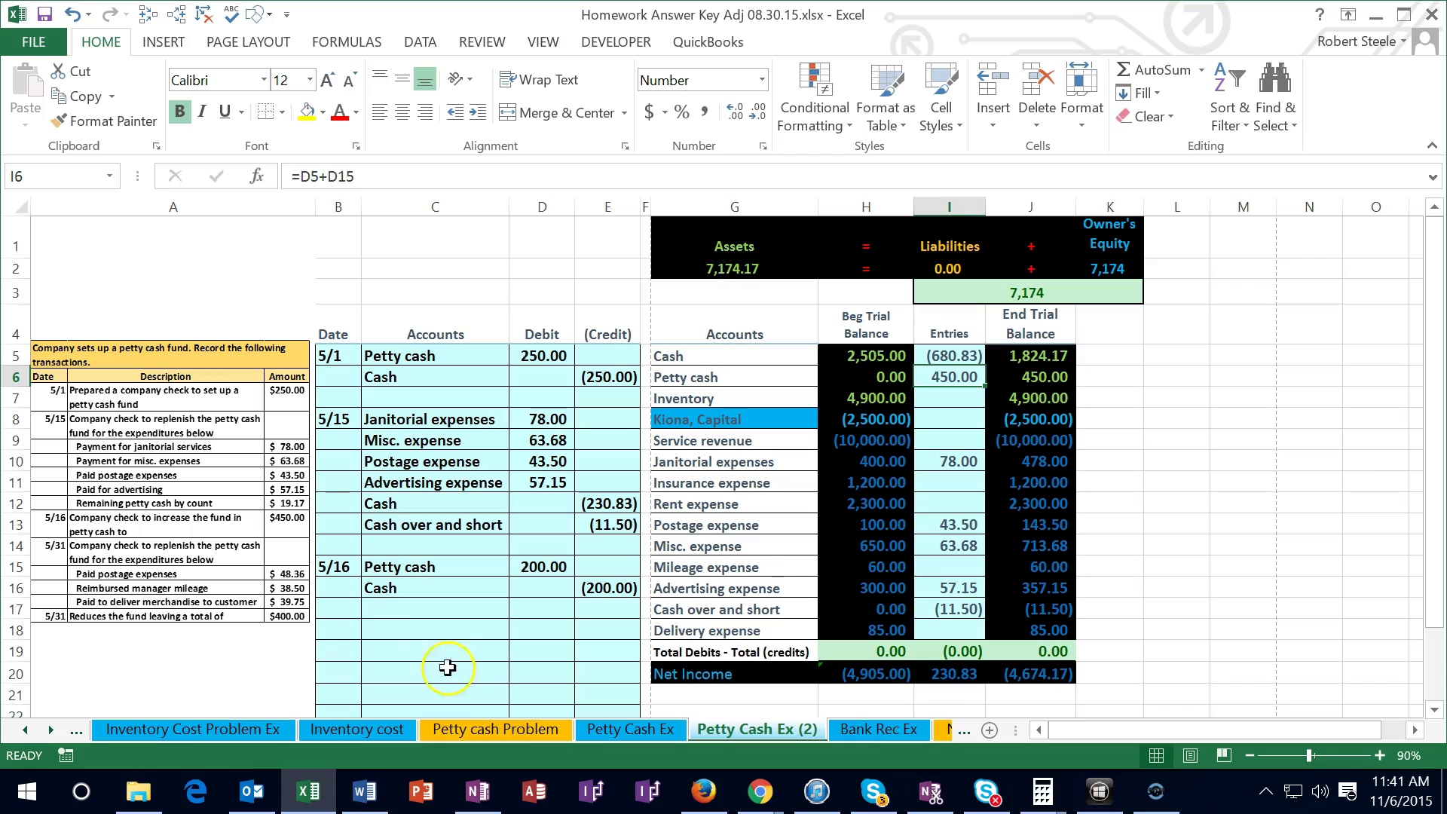
# Enter the date 5/31 in cell B18 to start the next journal entry
pyautogui.click(349, 630)
pyautogui.write('5')
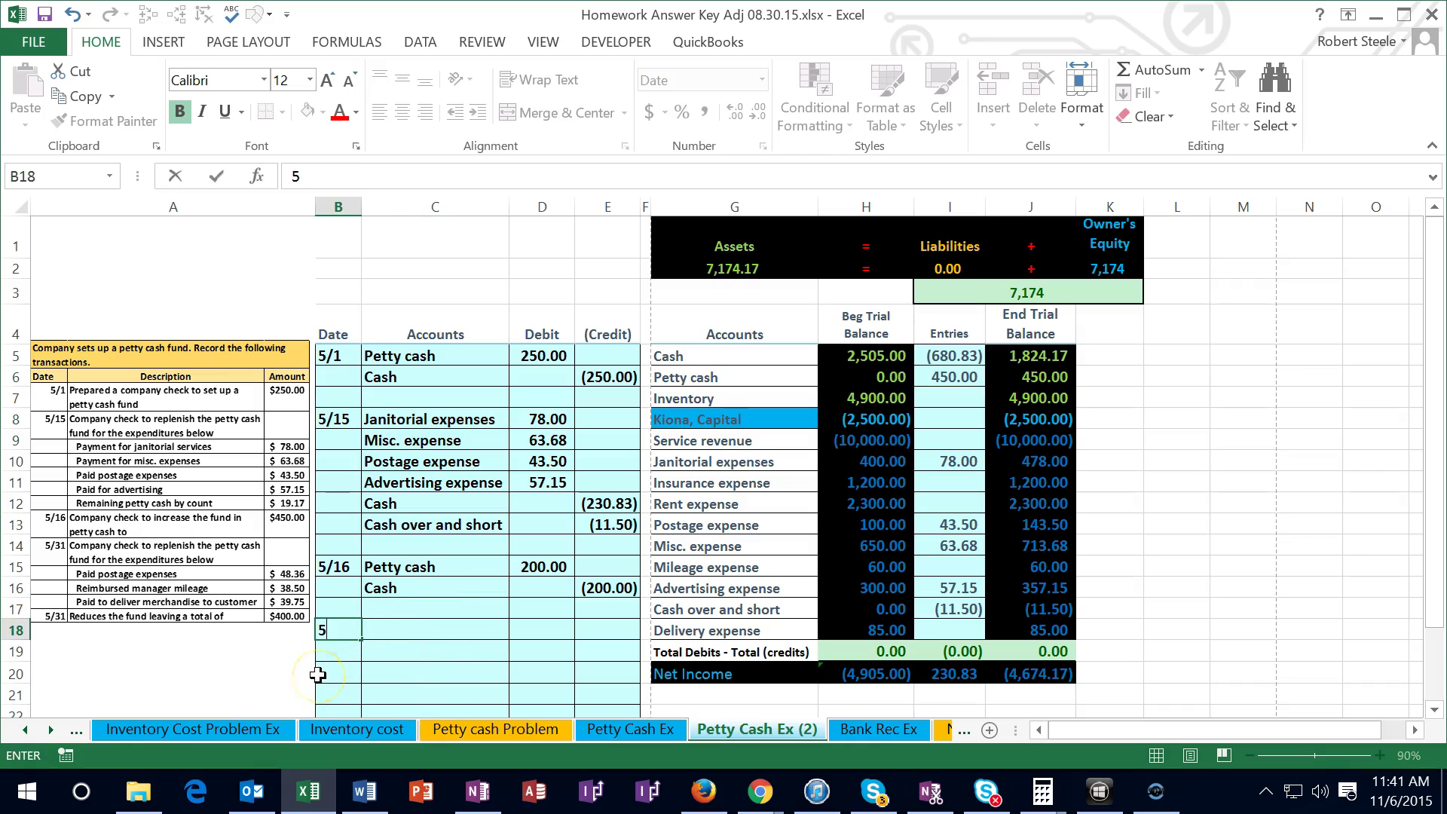
pyautogui.write('/31')
pyautogui.hotkey('ctrl', 'Return')
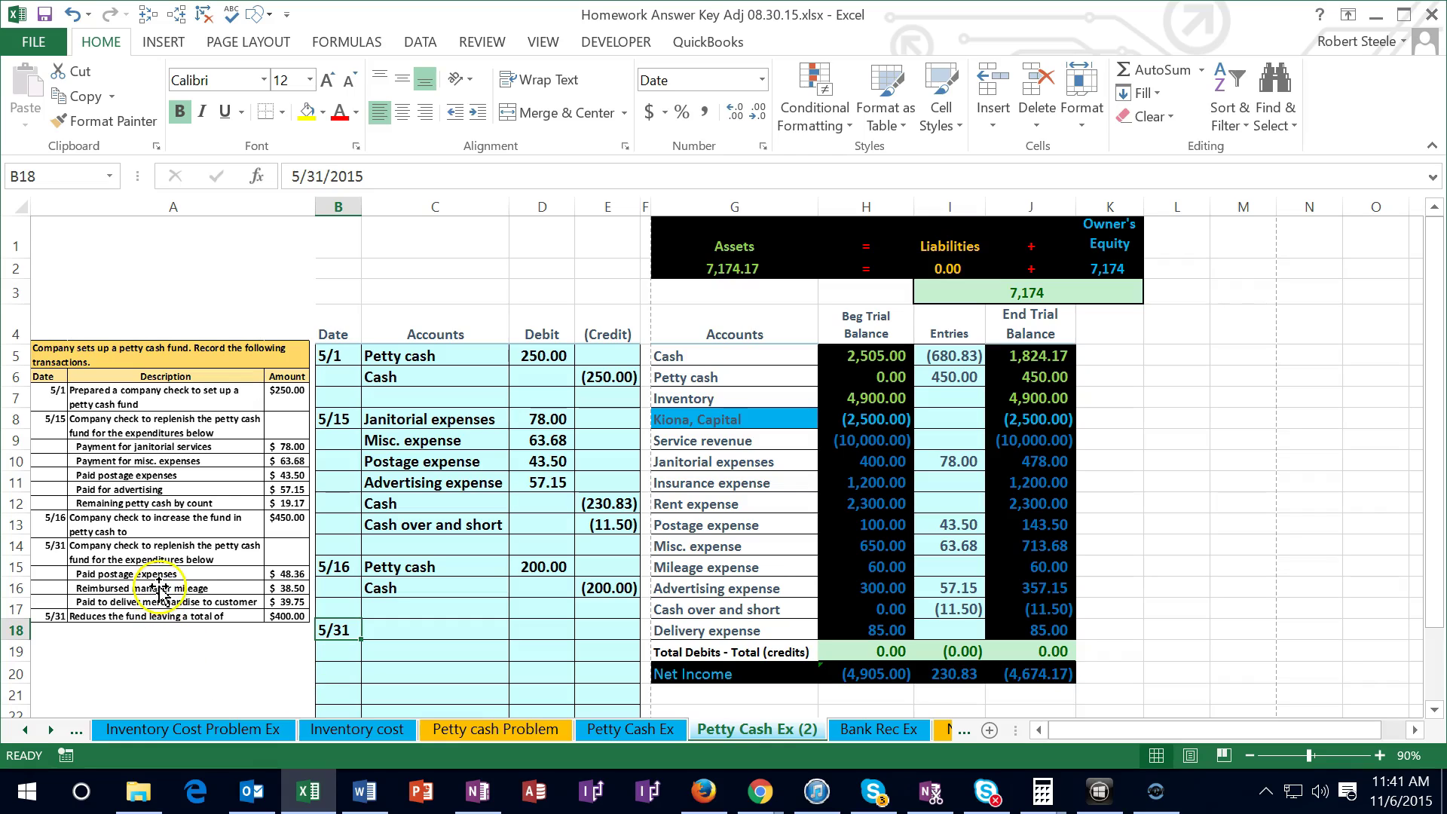
# Copy the Postage expense account name from the trial balance and paste it as values into C18
pyautogui.click(699, 526)
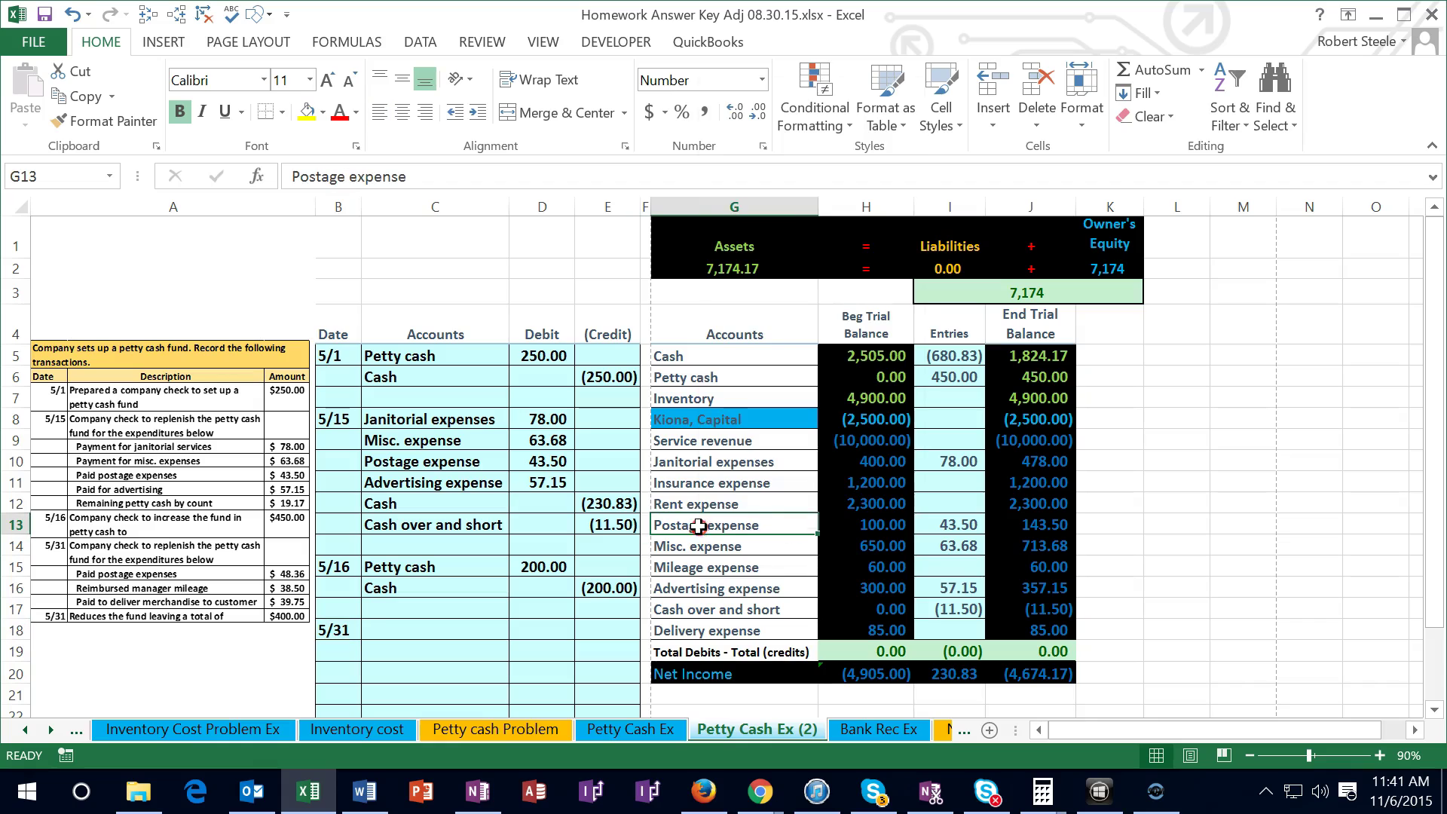
pyautogui.rightClick(698, 526)
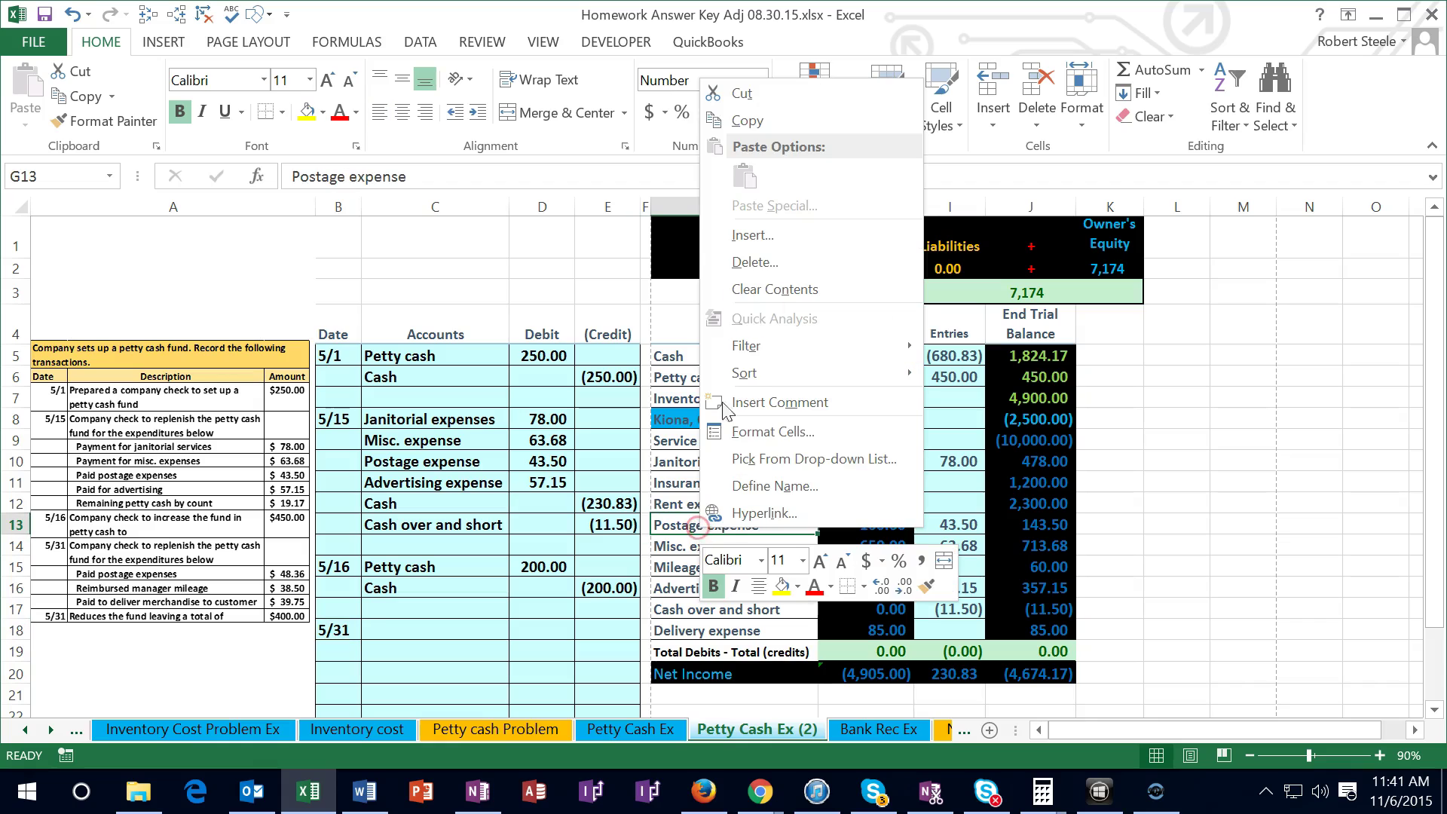
pyautogui.click(753, 128)
pyautogui.click(412, 631)
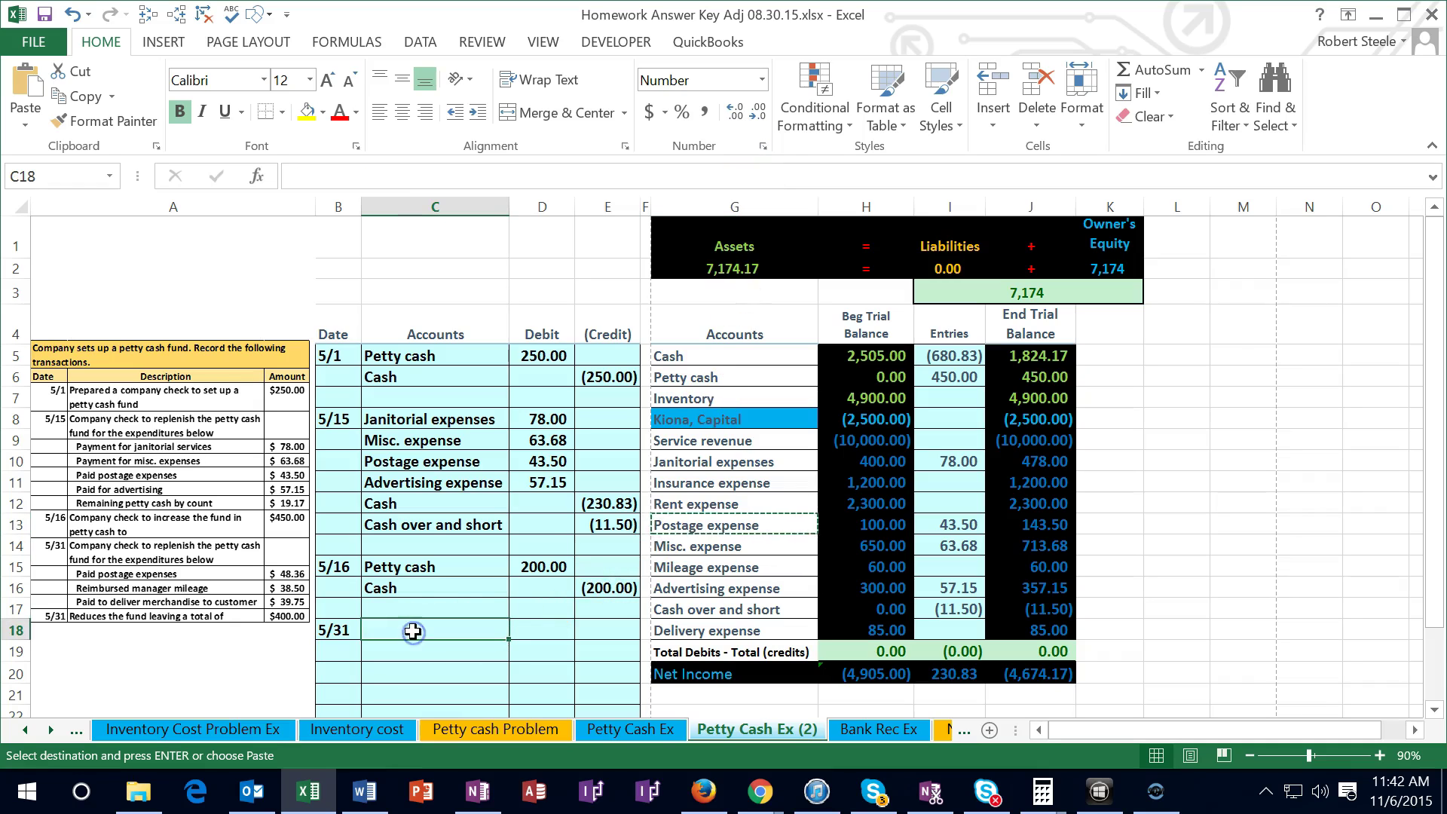
pyautogui.rightClick(413, 631)
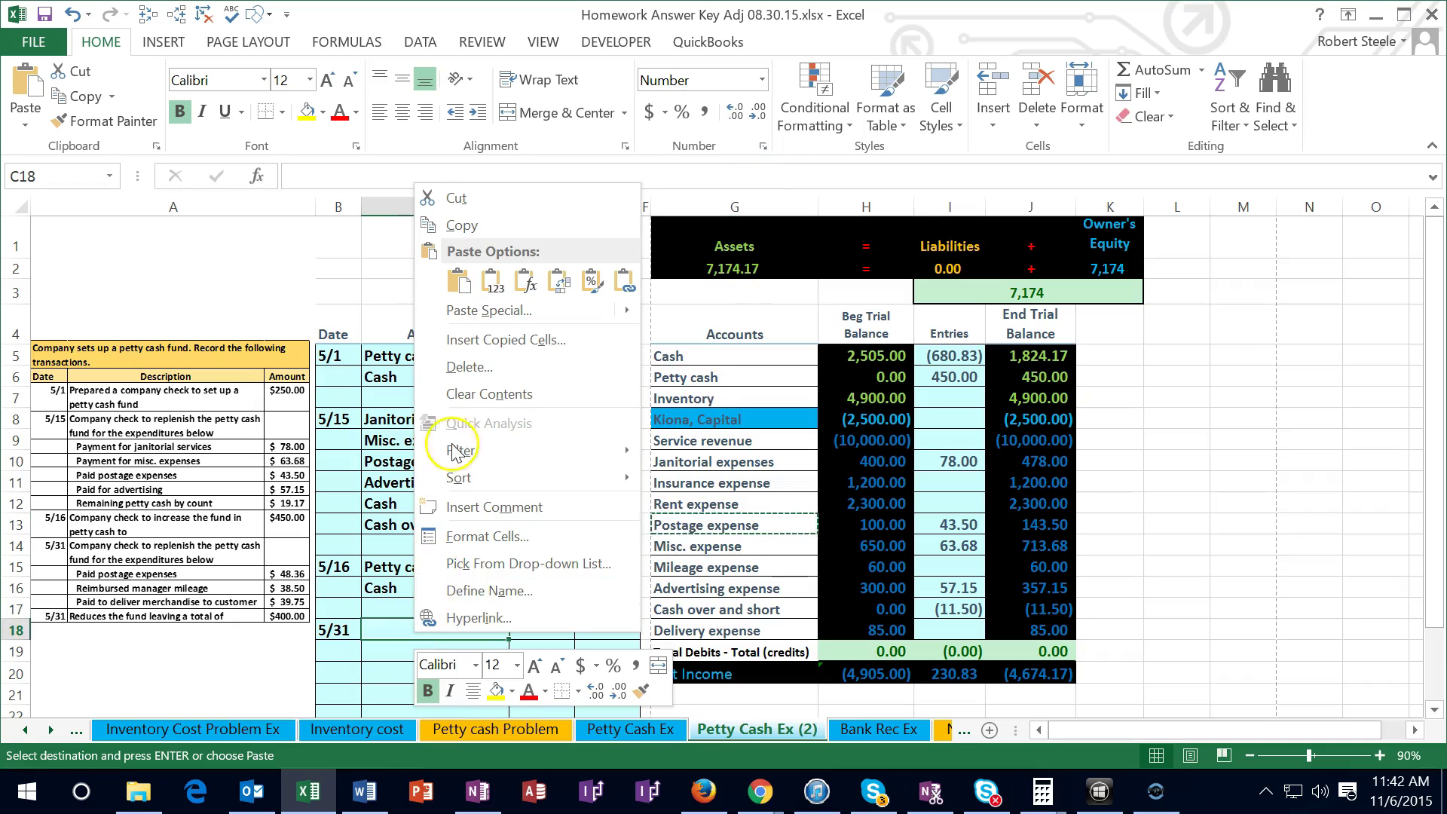
pyautogui.click(491, 281)
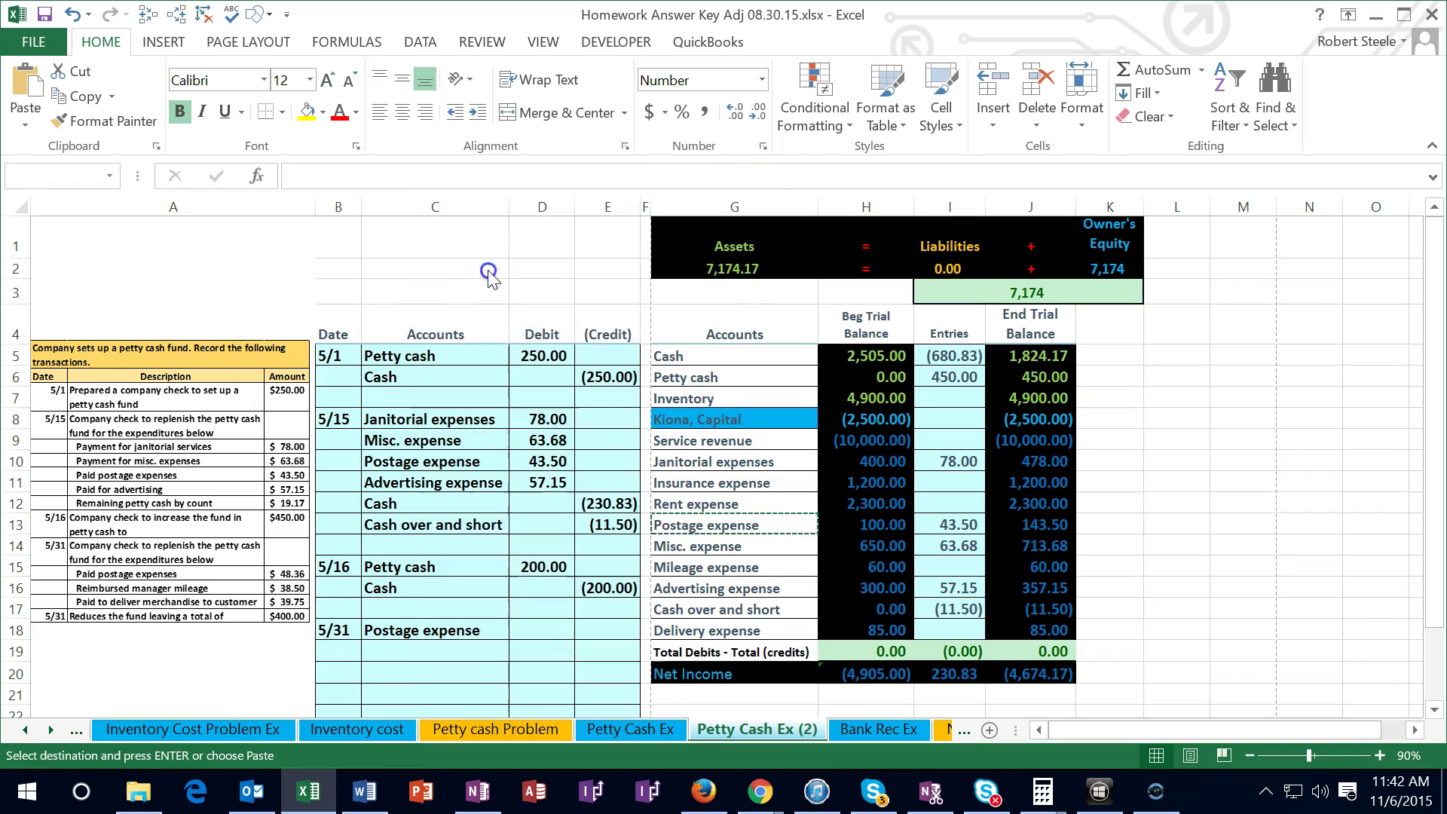
# Enter a debit of 48.36 in D18 for the 5/31 Postage expense line
pyautogui.click(532, 628)
pyautogui.write('48')
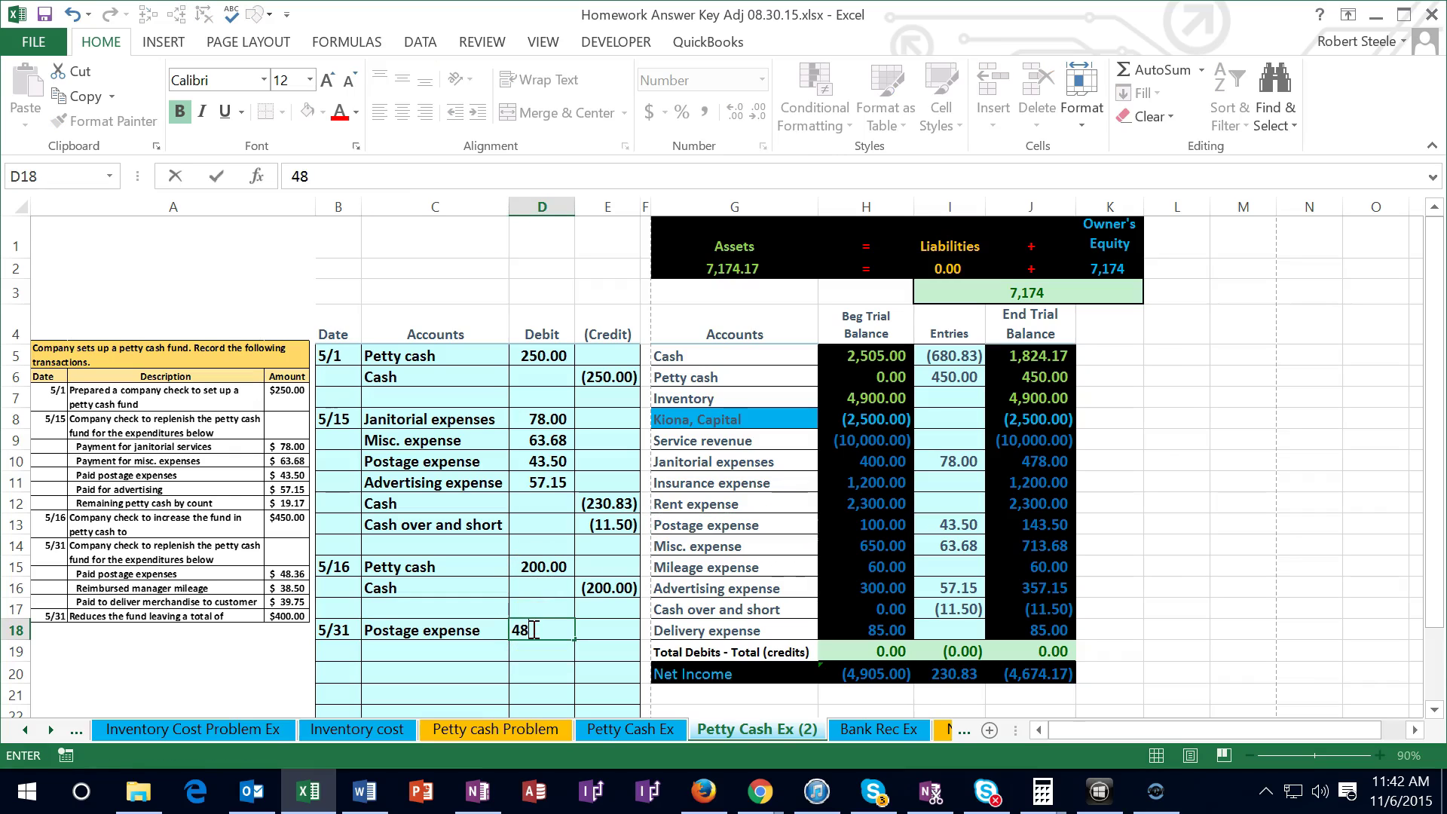
pyautogui.write('.36')
pyautogui.press('Return')
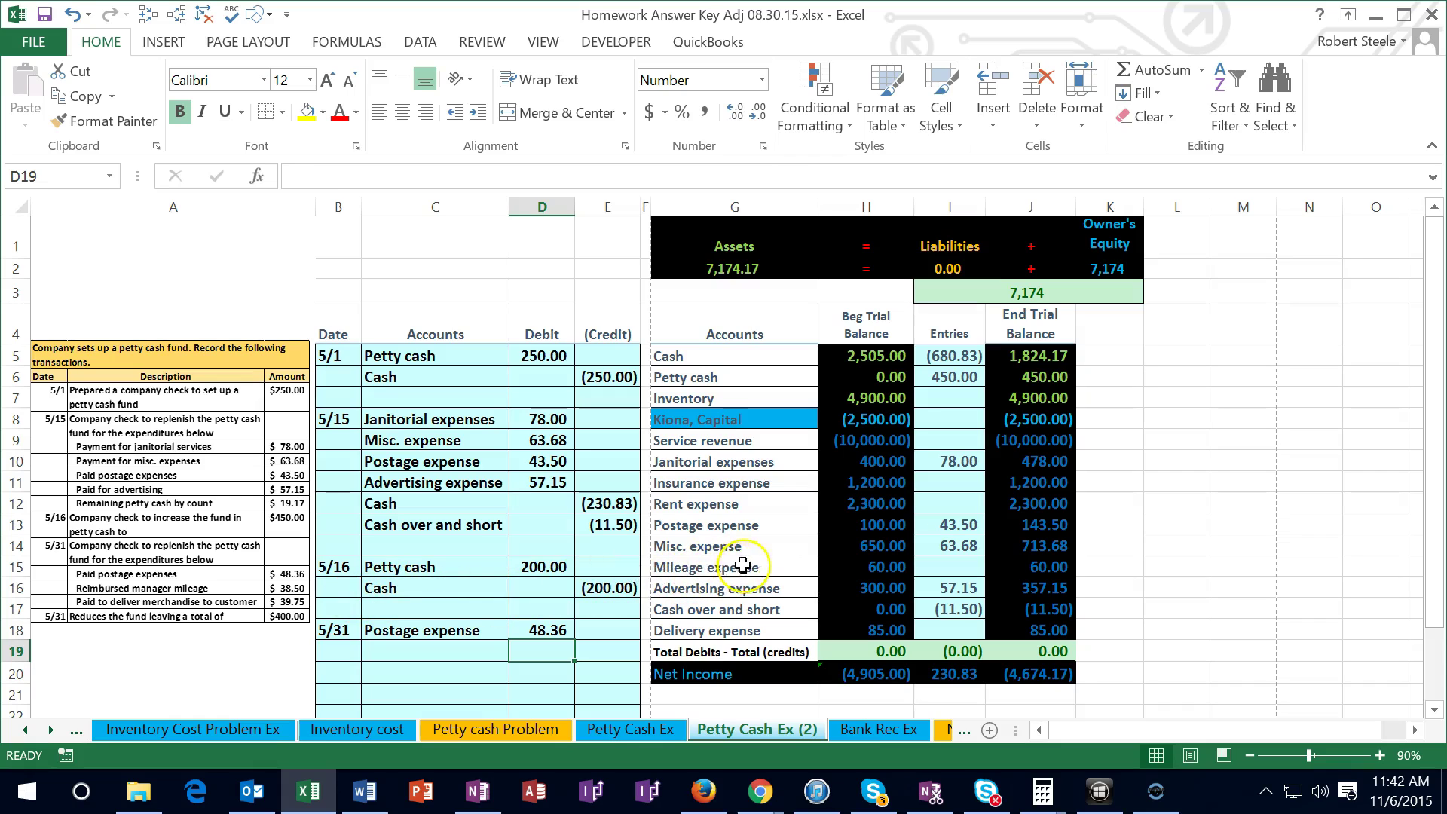
# Copy the Mileage expense account name from the trial balance and paste it as values into C19
pyautogui.click(775, 565)
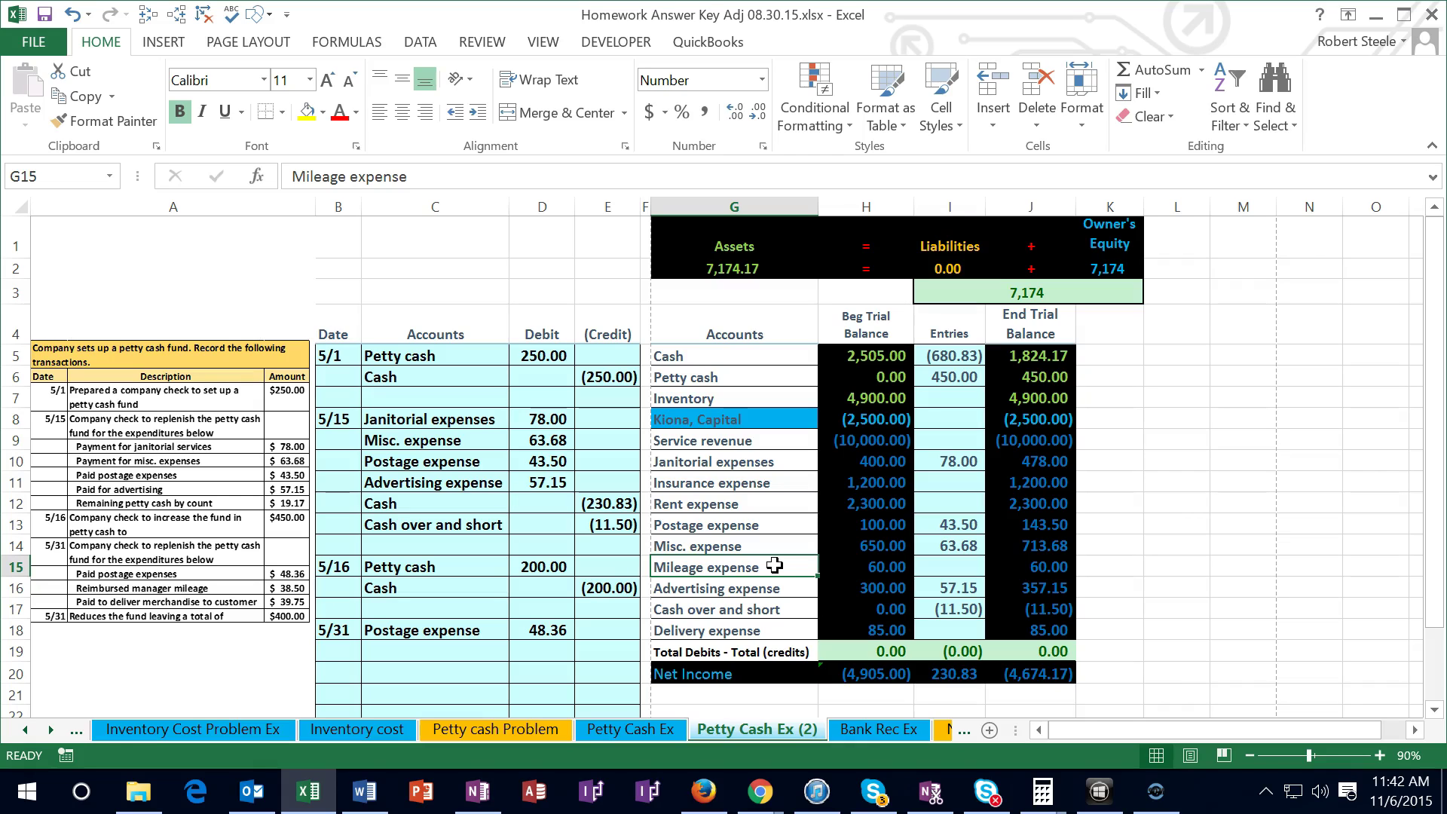
pyautogui.rightClick(774, 565)
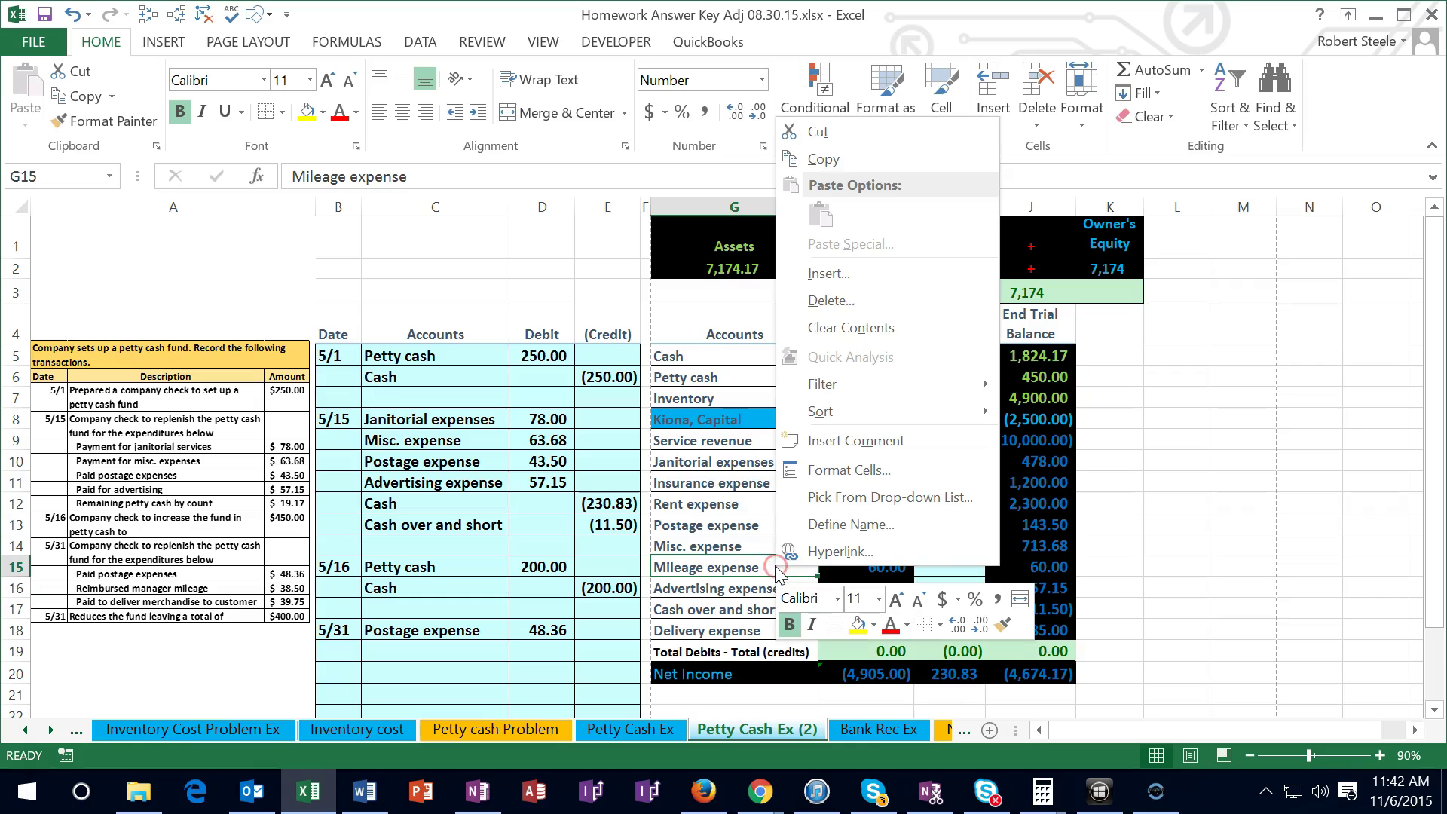
pyautogui.click(821, 159)
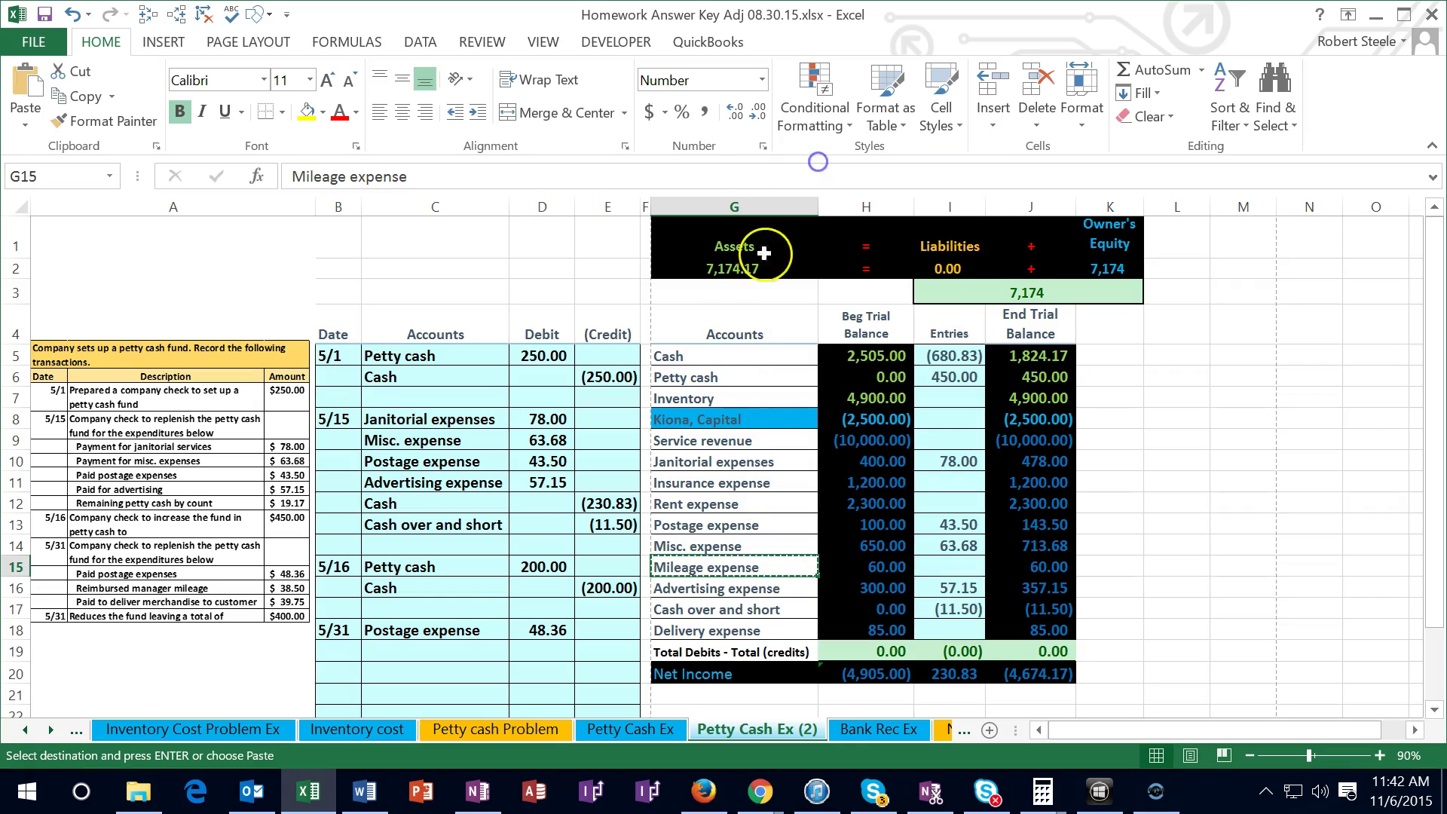
pyautogui.click(410, 650)
pyautogui.rightClick(410, 650)
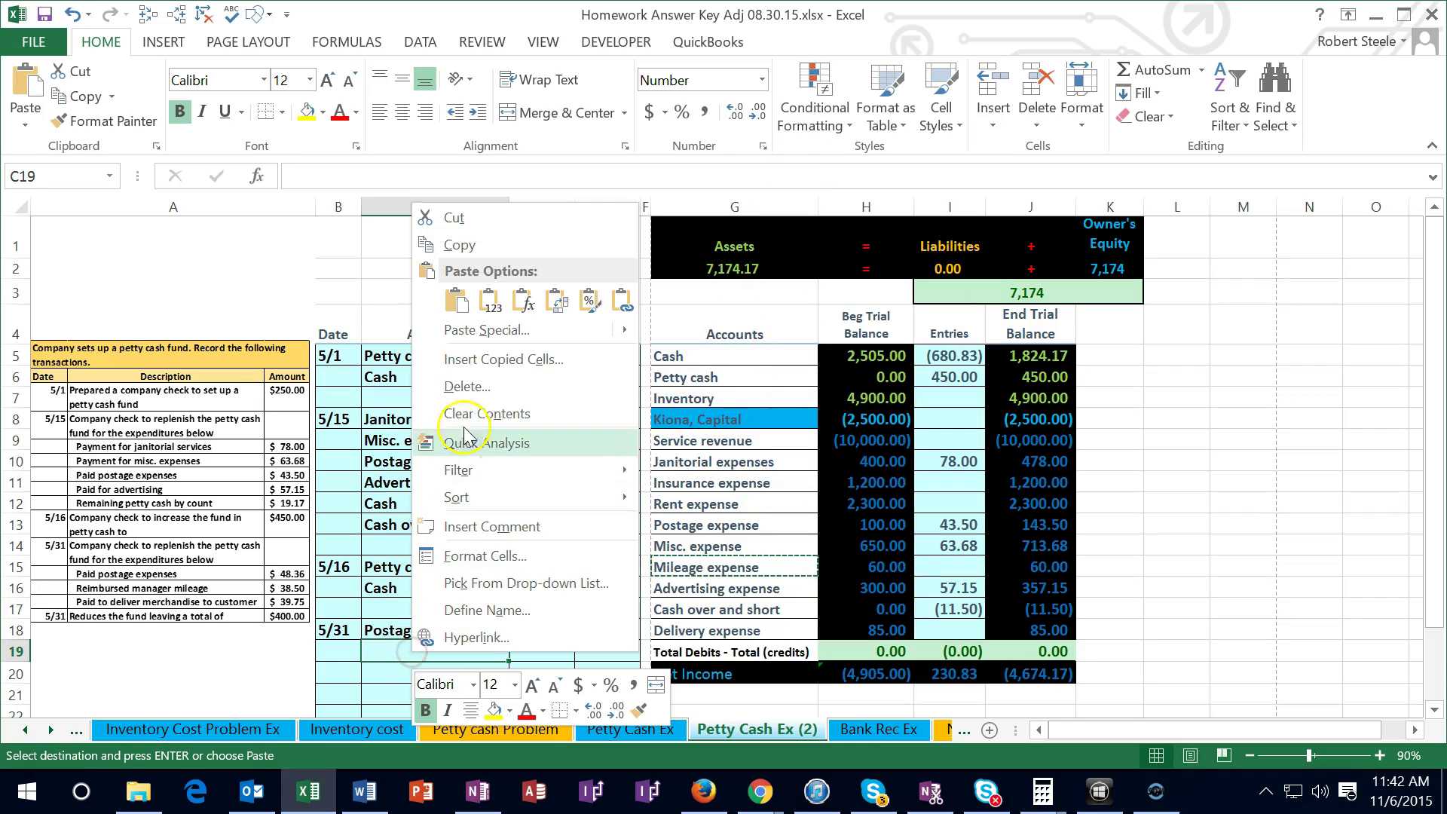
pyautogui.click(490, 310)
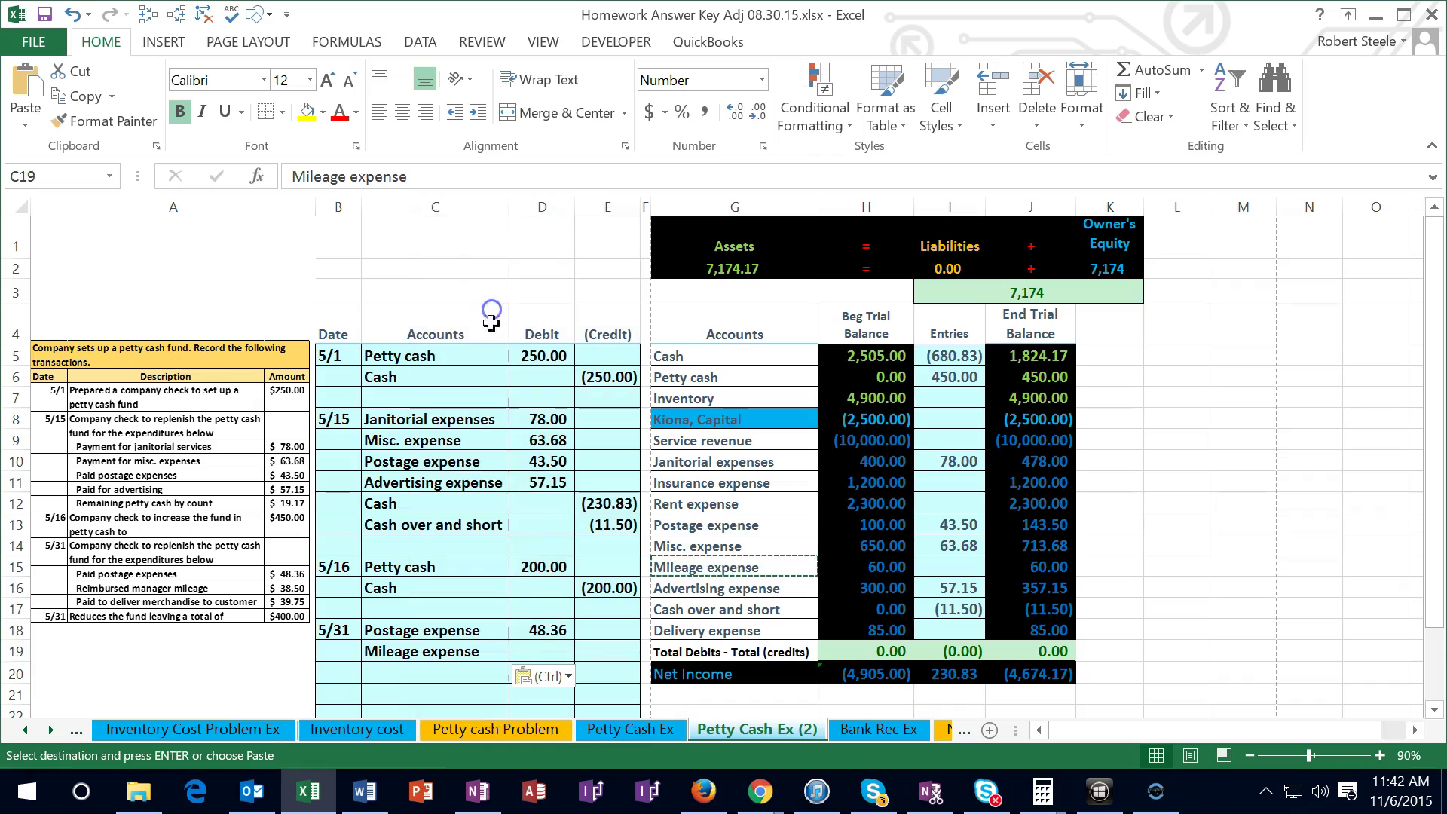
# Enter a debit of 38.5 in D19 for the Mileage expense line
pyautogui.click(548, 648)
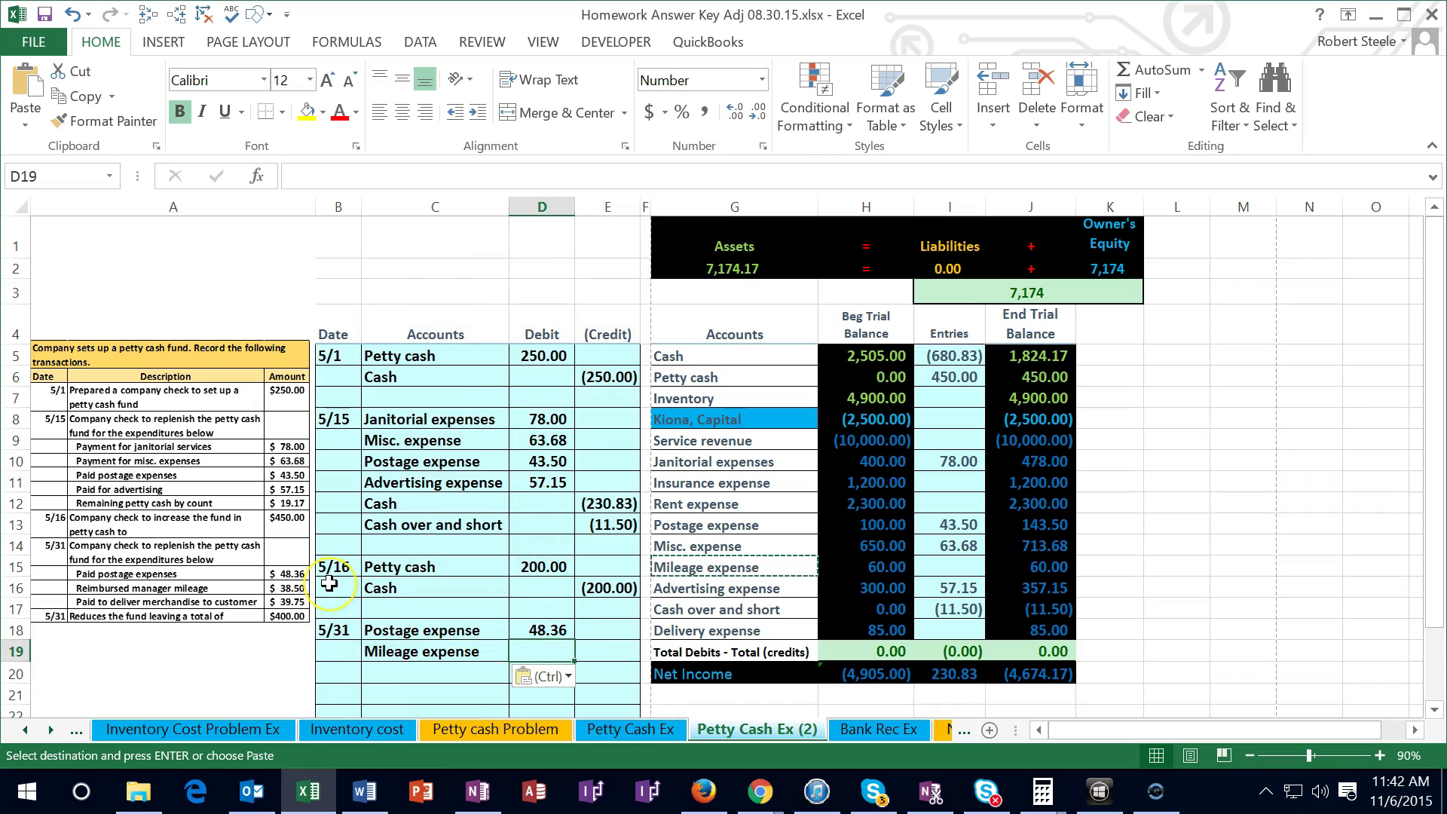
pyautogui.write('38.5')
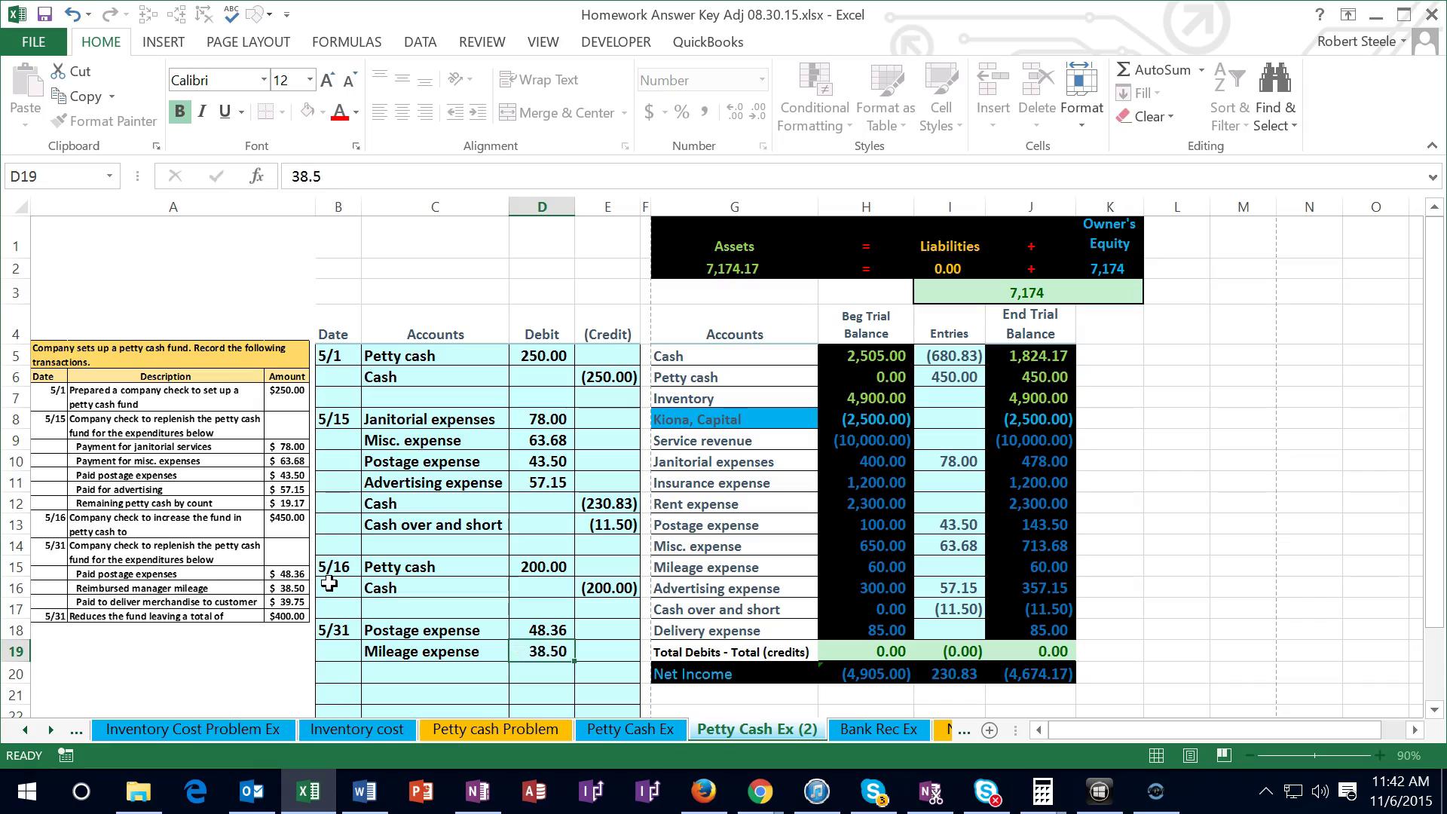
pyautogui.press('Return')
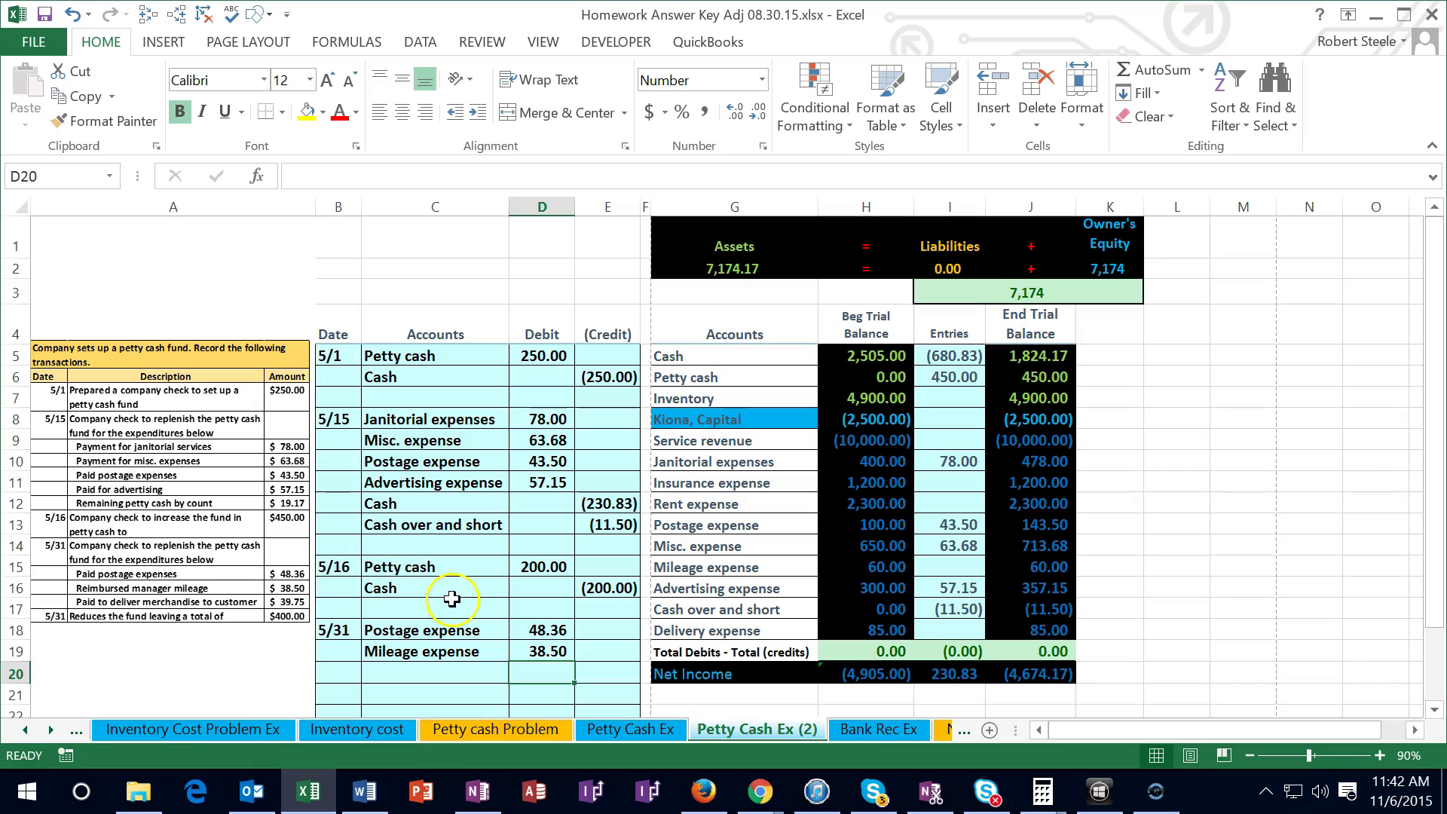
# Copy the Delivery expense account name from the trial balance and paste it as values into C20
pyautogui.click(685, 633)
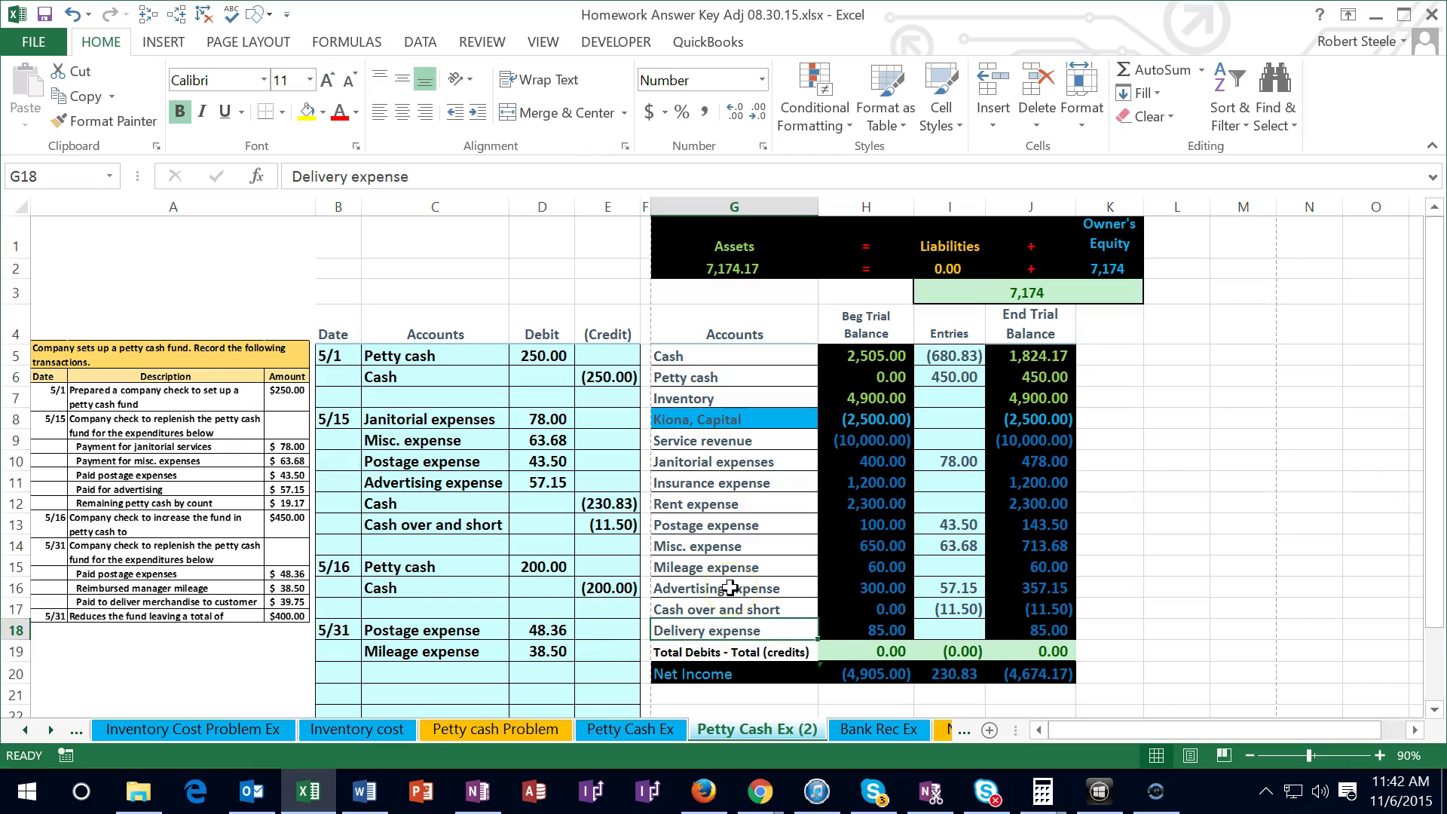
pyautogui.rightClick(722, 630)
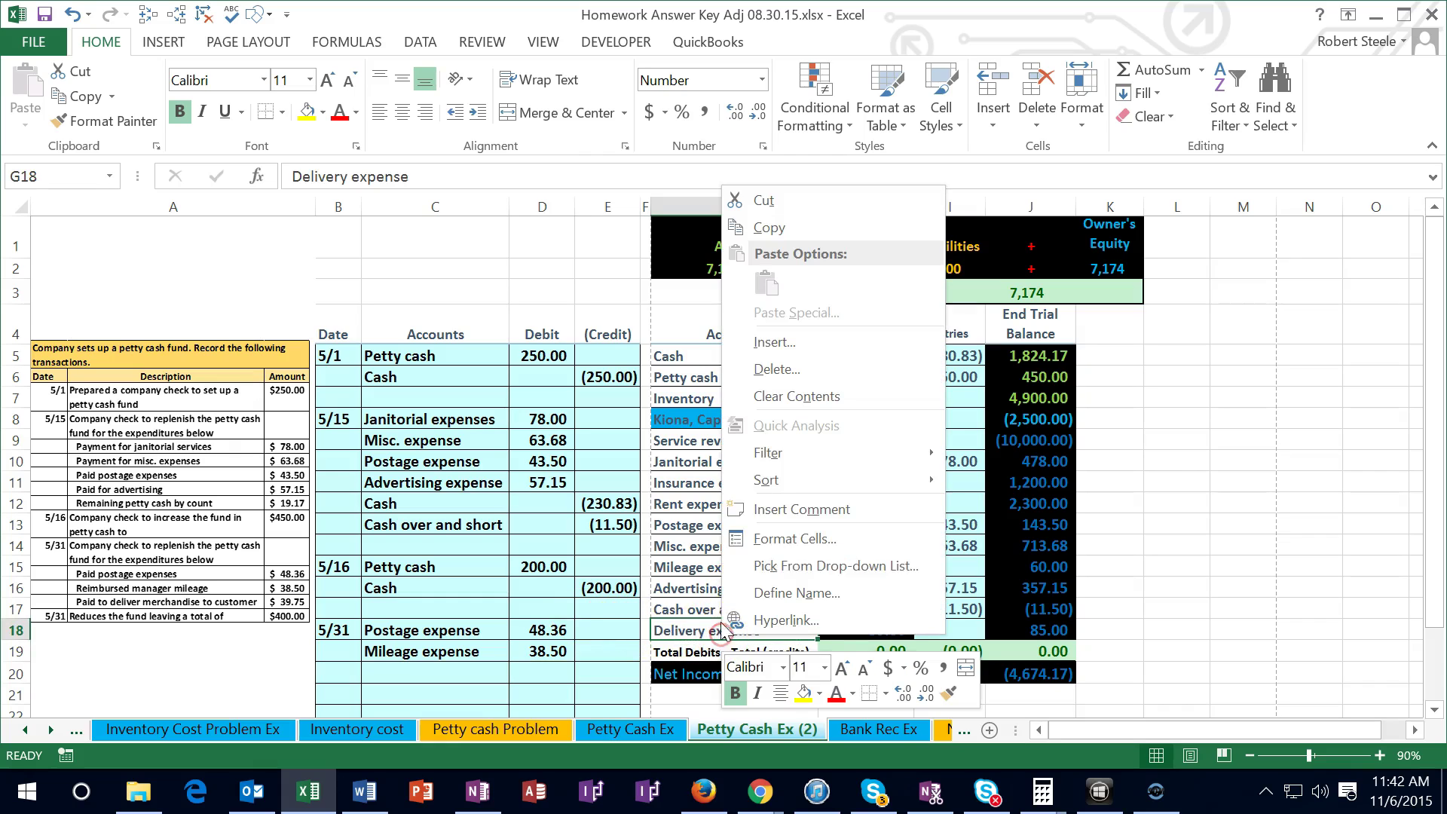
pyautogui.click(767, 228)
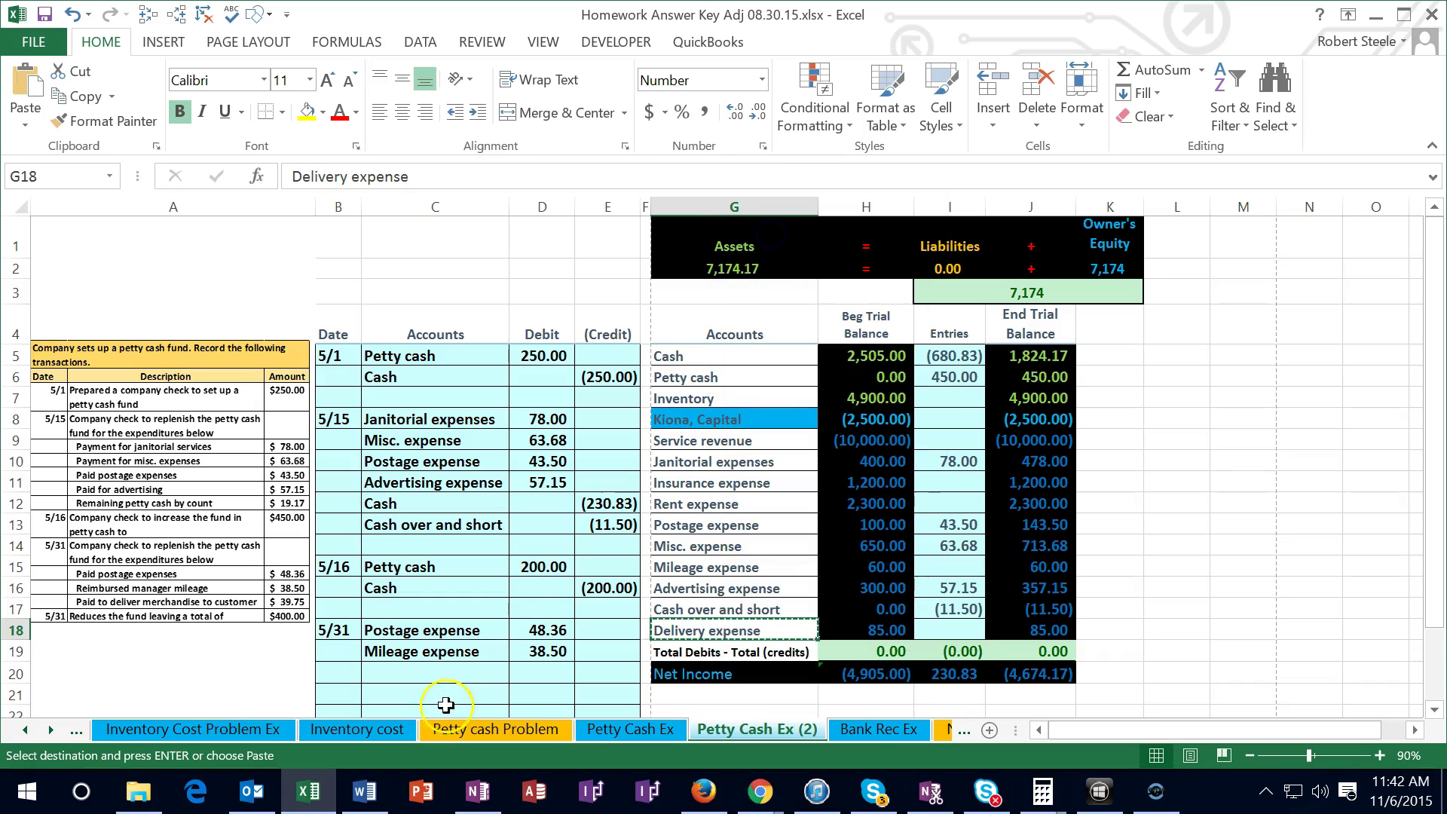
pyautogui.rightClick(416, 672)
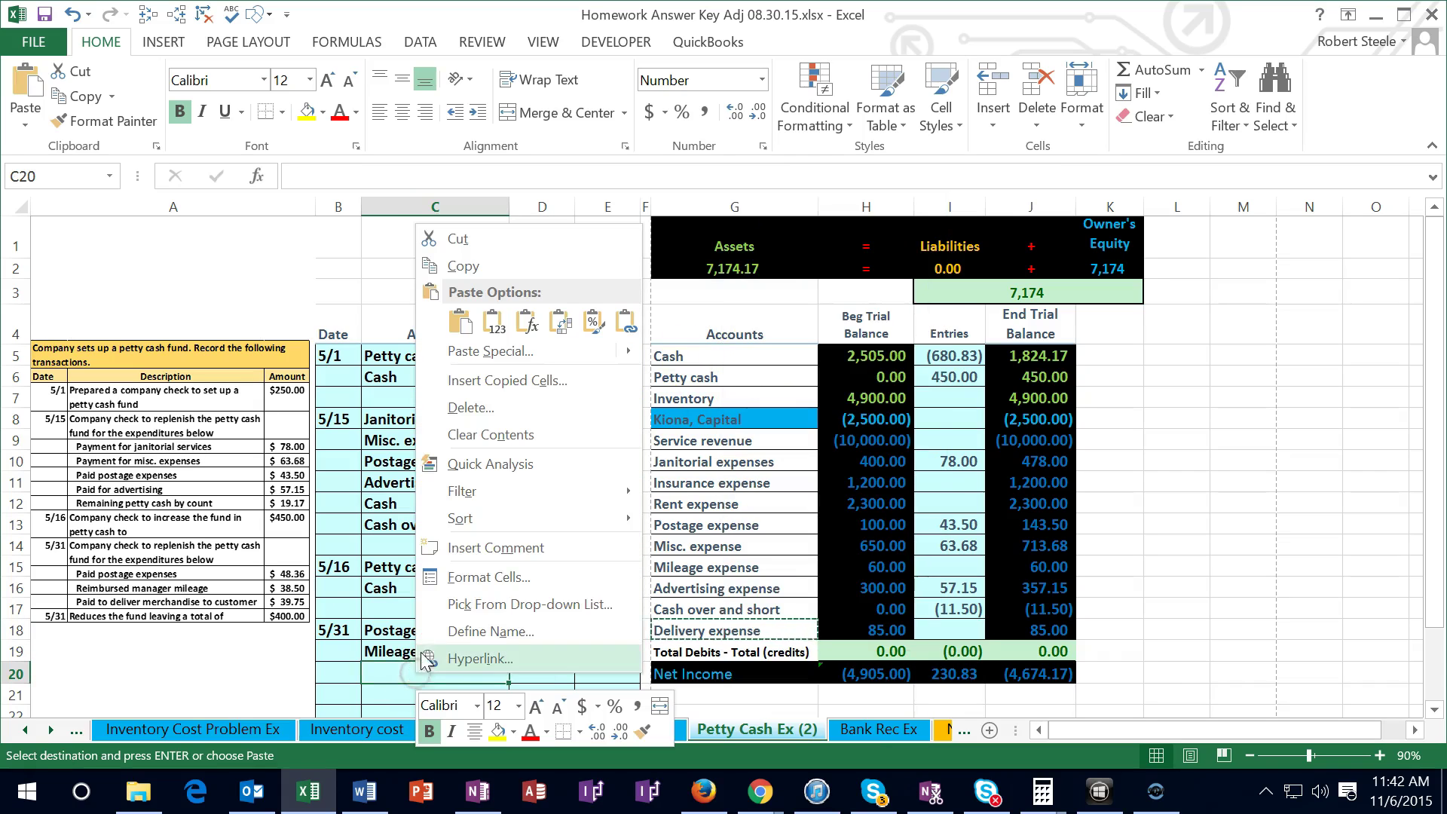
pyautogui.click(486, 322)
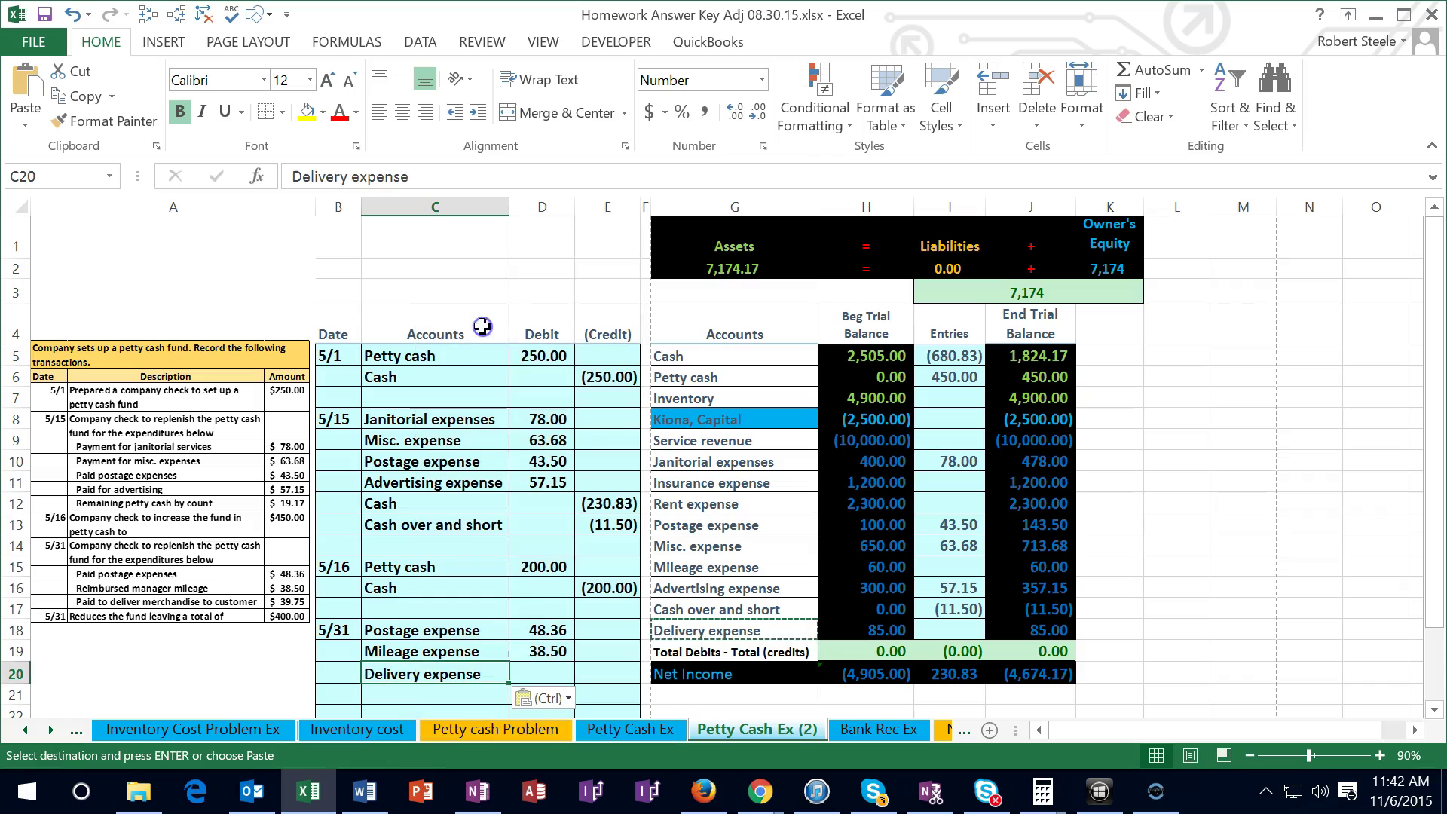
# Enter a debit of 39.75 in D20 for the Delivery expense line
pyautogui.click(531, 670)
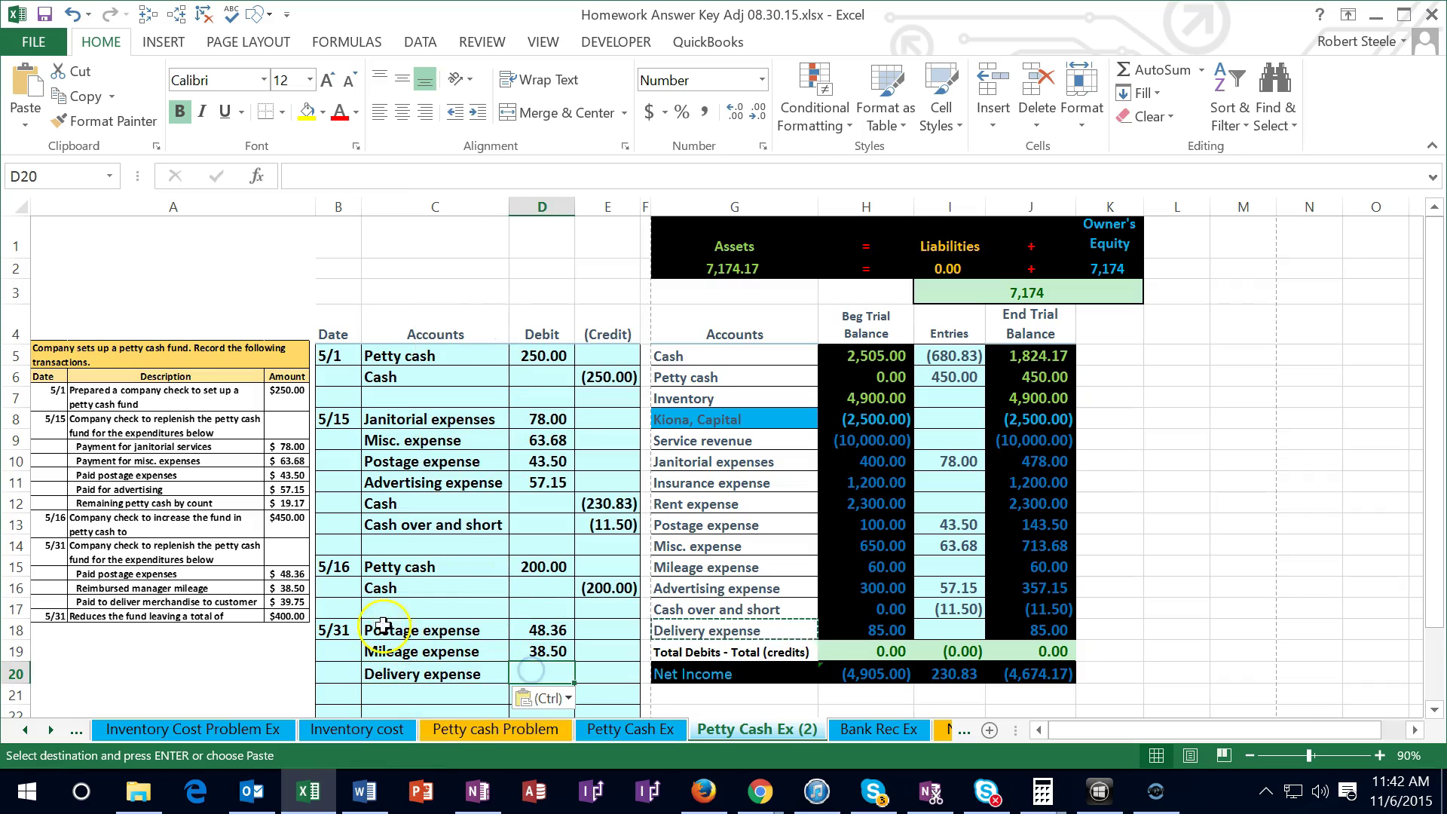
pyautogui.write('39.75')
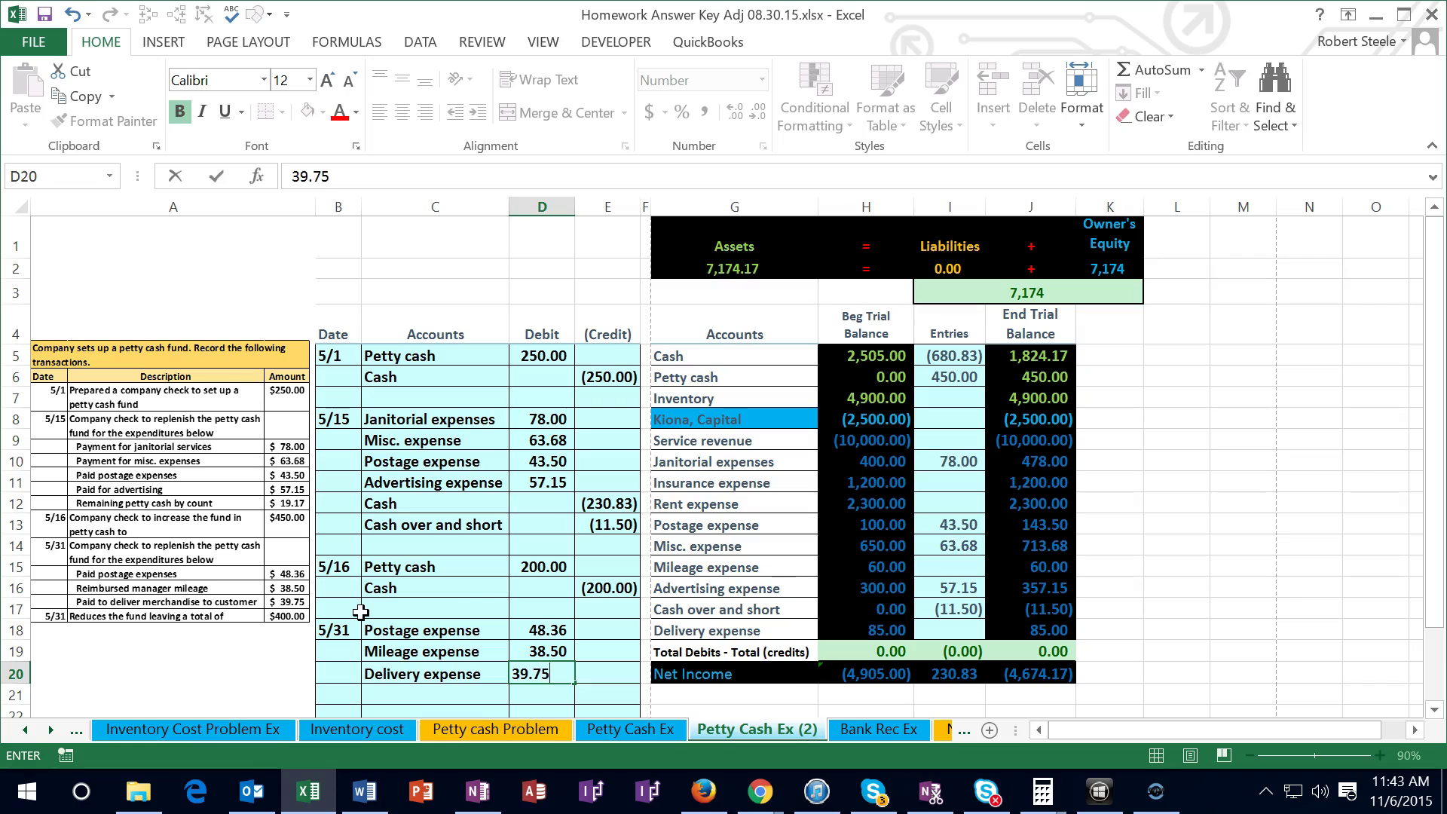
pyautogui.press('Return')
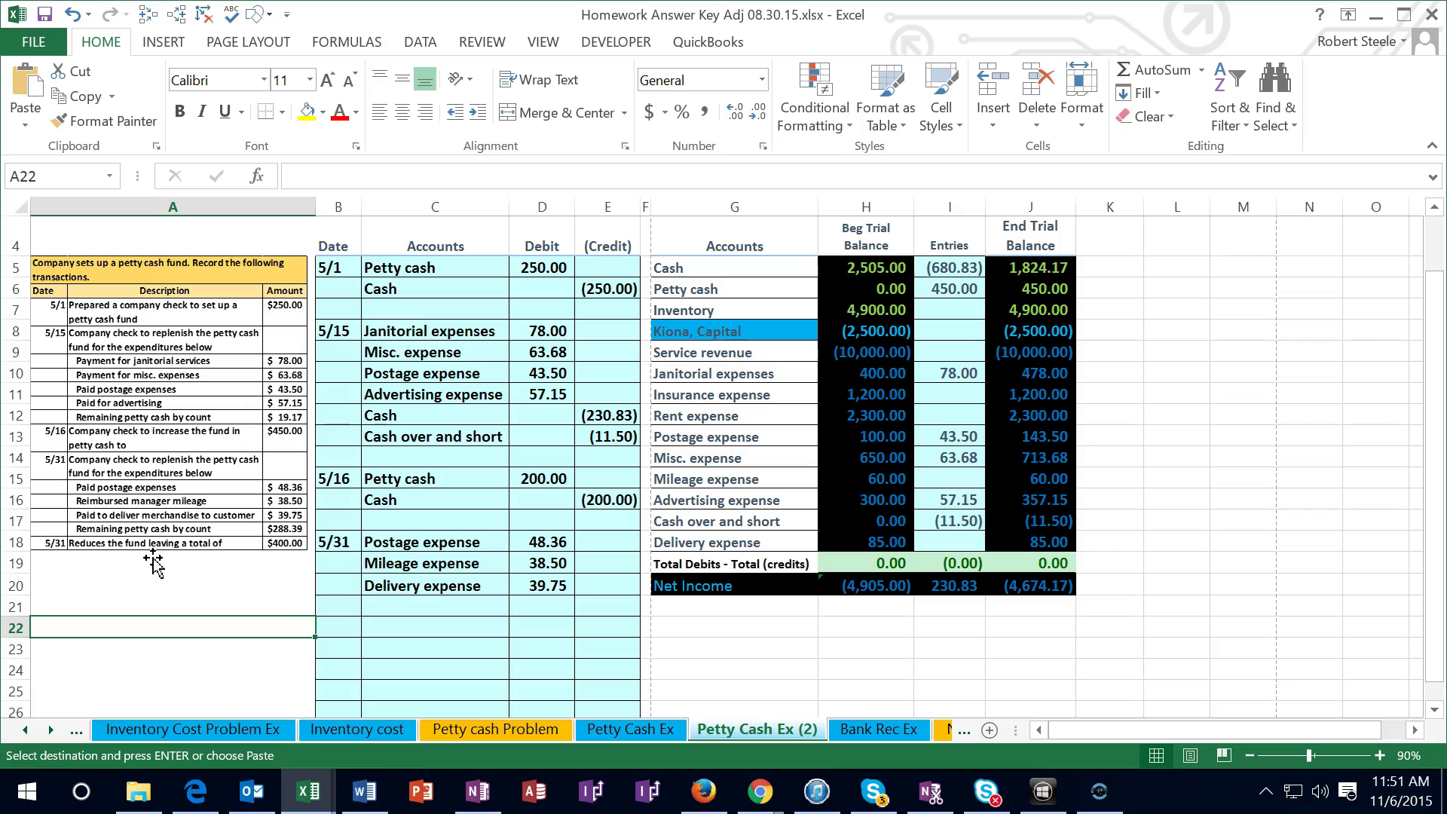
# Switch to the Calculator and subtract the remaining petty cash count of 288.39 from the 450 fund balance
pyautogui.click(184, 557)
pyautogui.press('XF86Calculator')
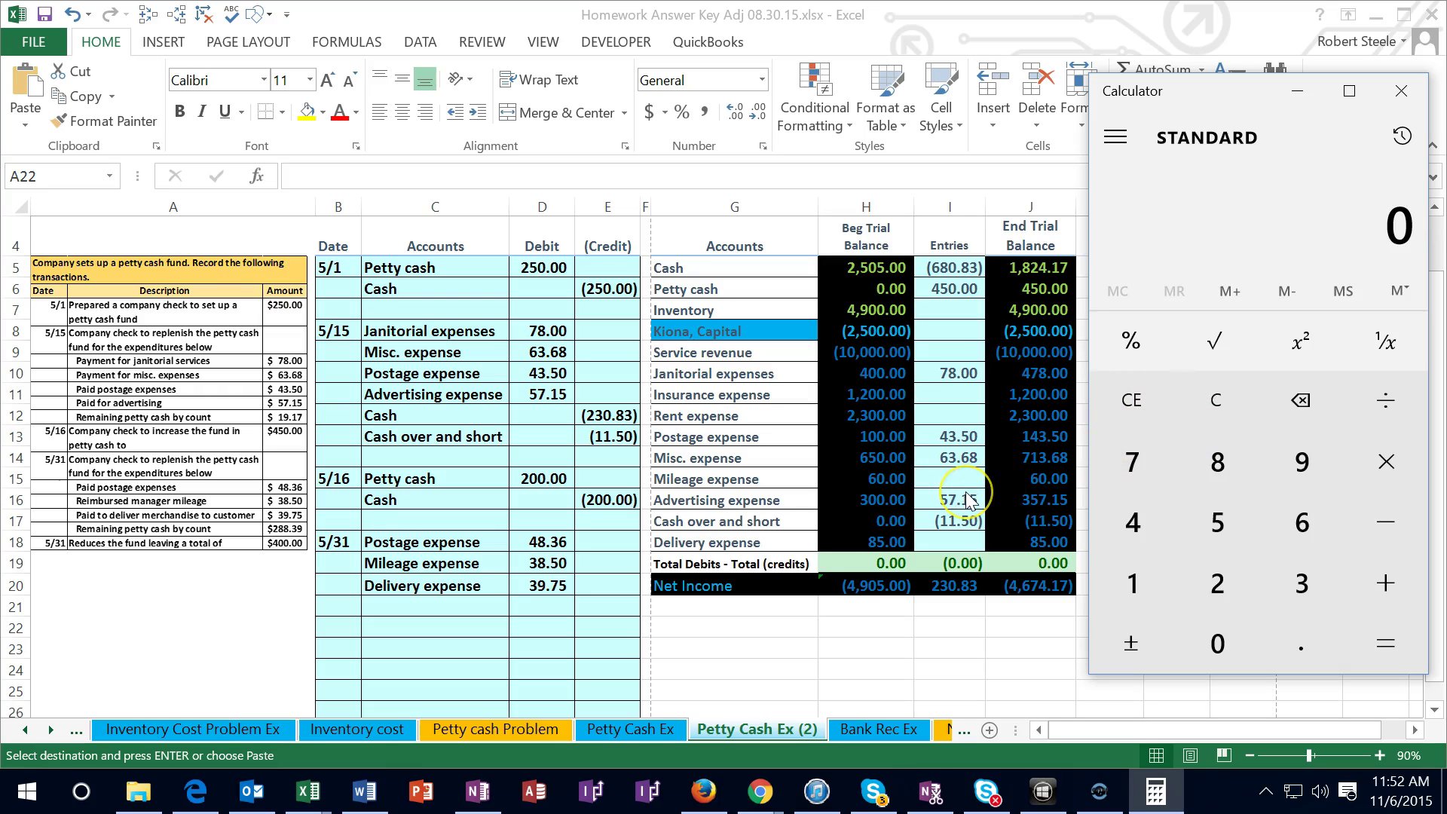
pyautogui.write('450')
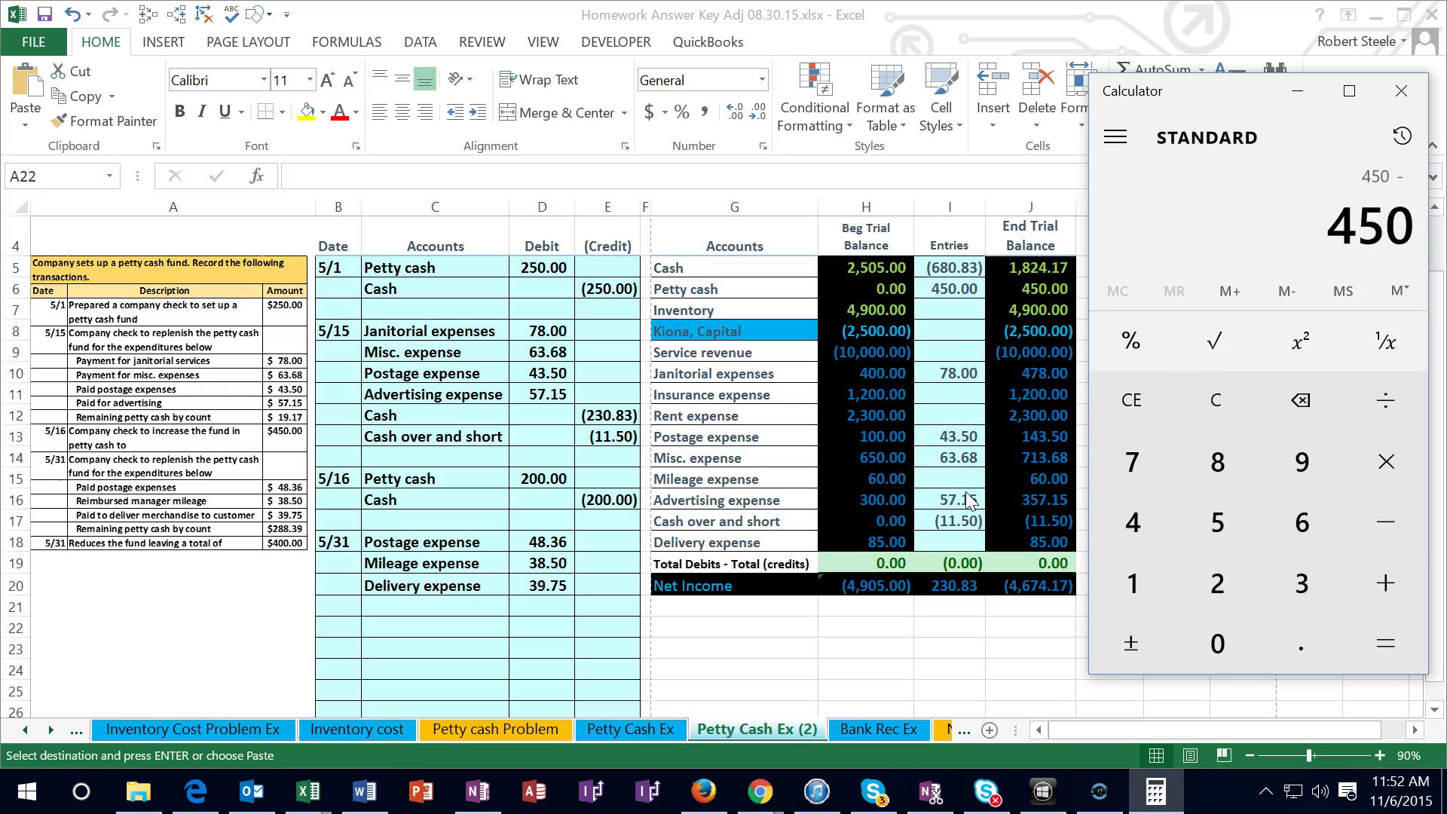
pyautogui.write('288')
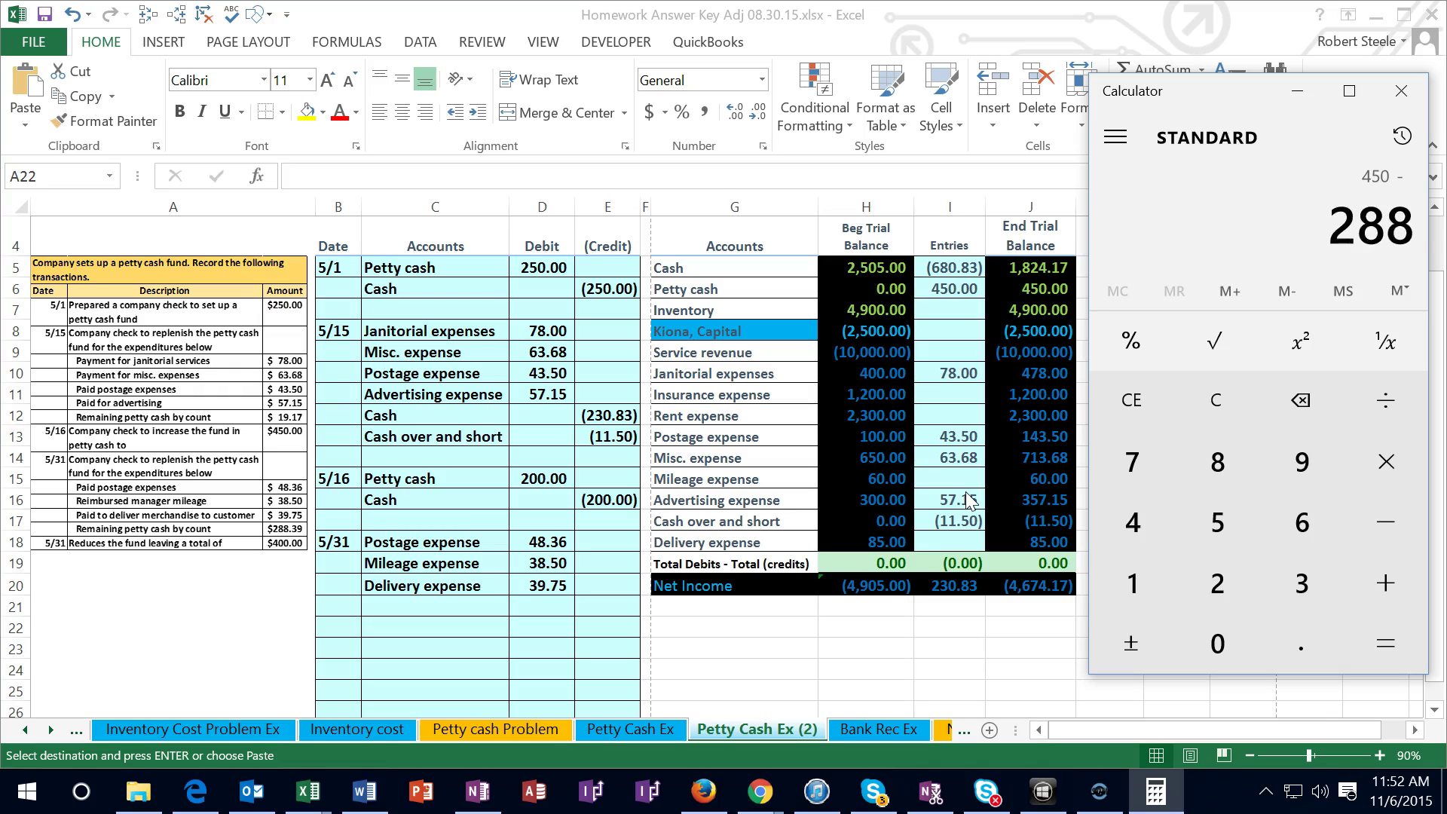
pyautogui.write('.39')
pyautogui.press('Return')
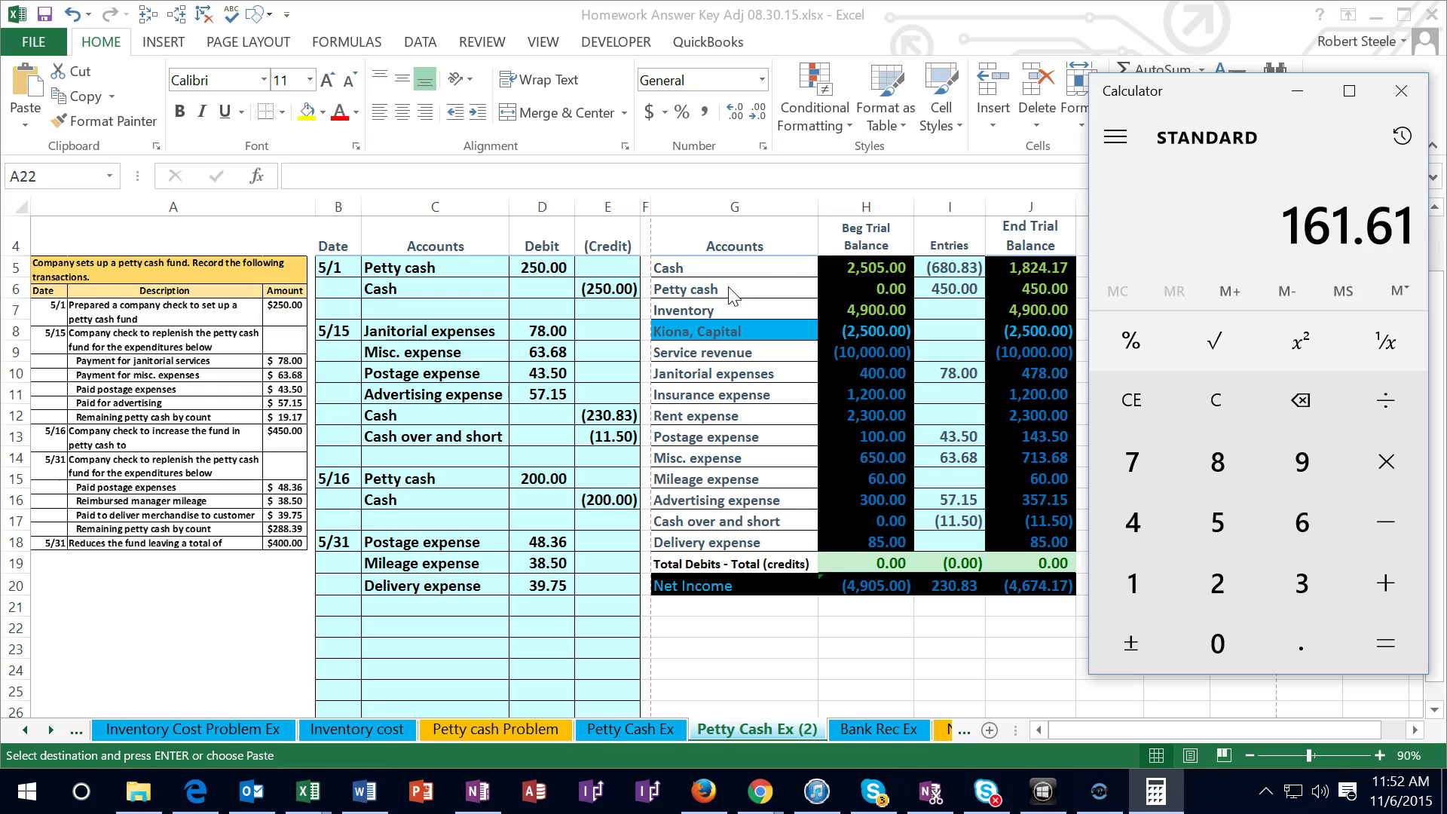
# Back in the Excel worksheet, copy the Cash account name from the trial balance and paste it as values into C21
pyautogui.click(687, 270)
pyautogui.rightClick(688, 269)
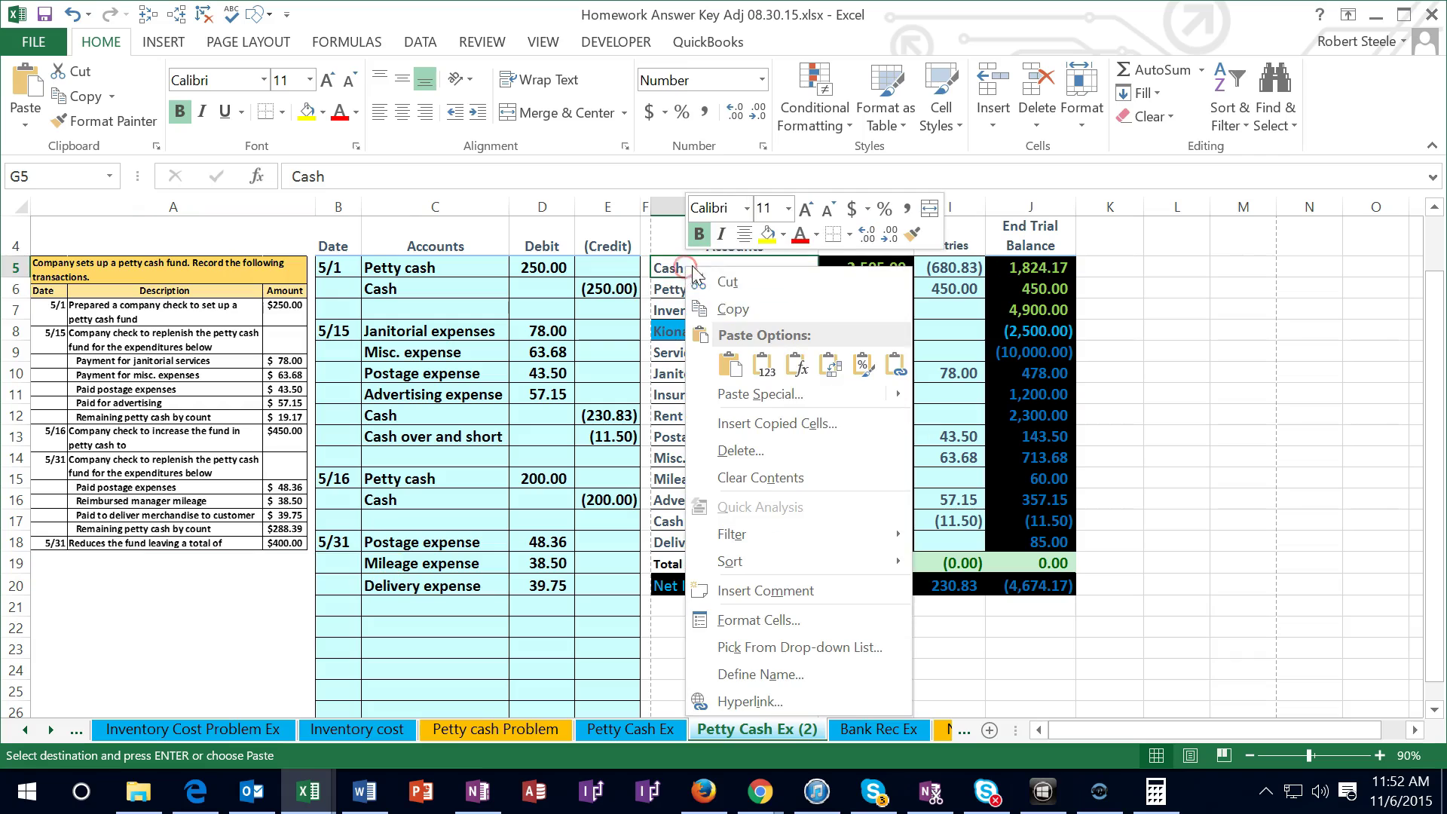
pyautogui.click(730, 309)
pyautogui.click(403, 611)
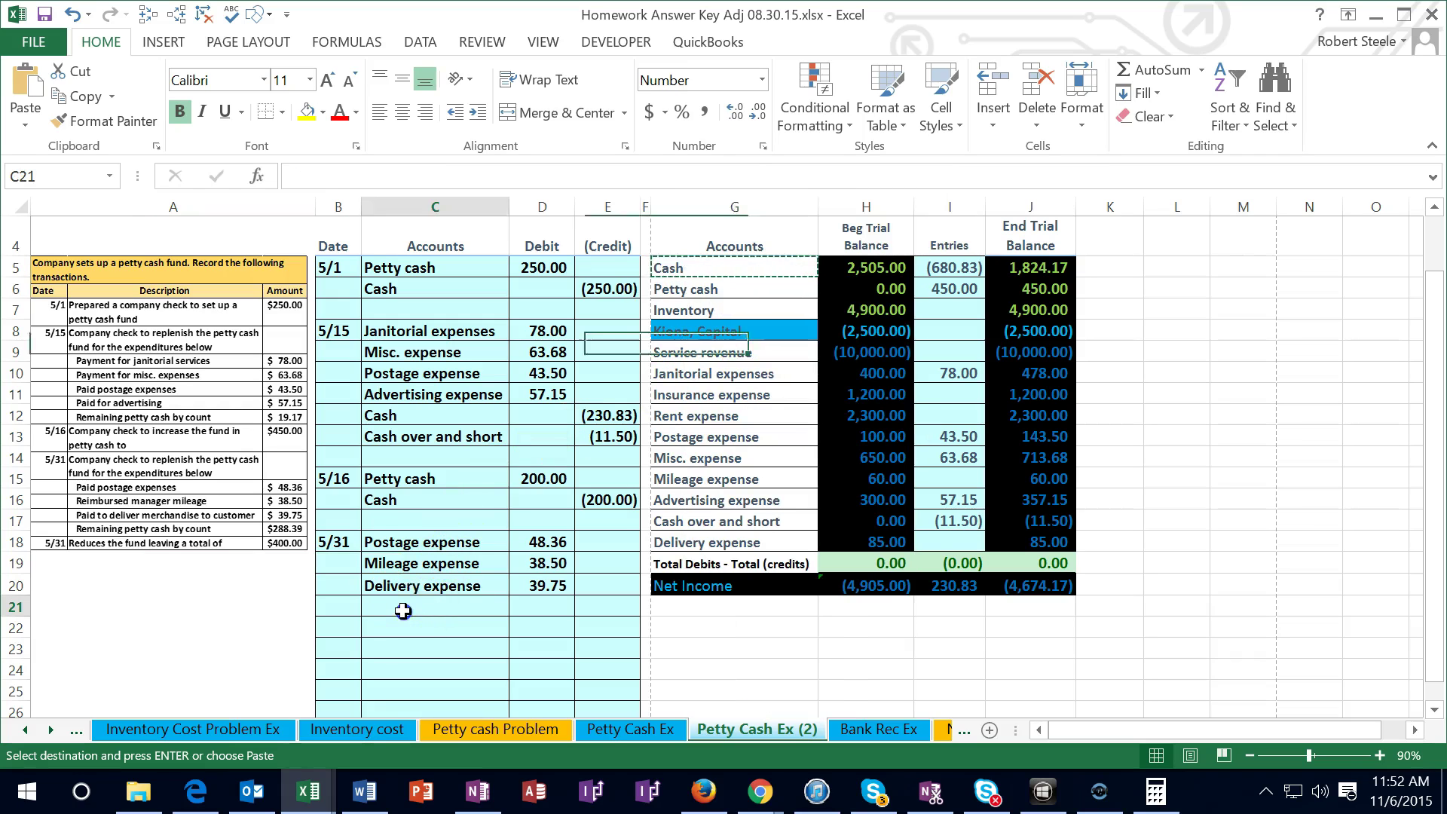
pyautogui.rightClick(404, 610)
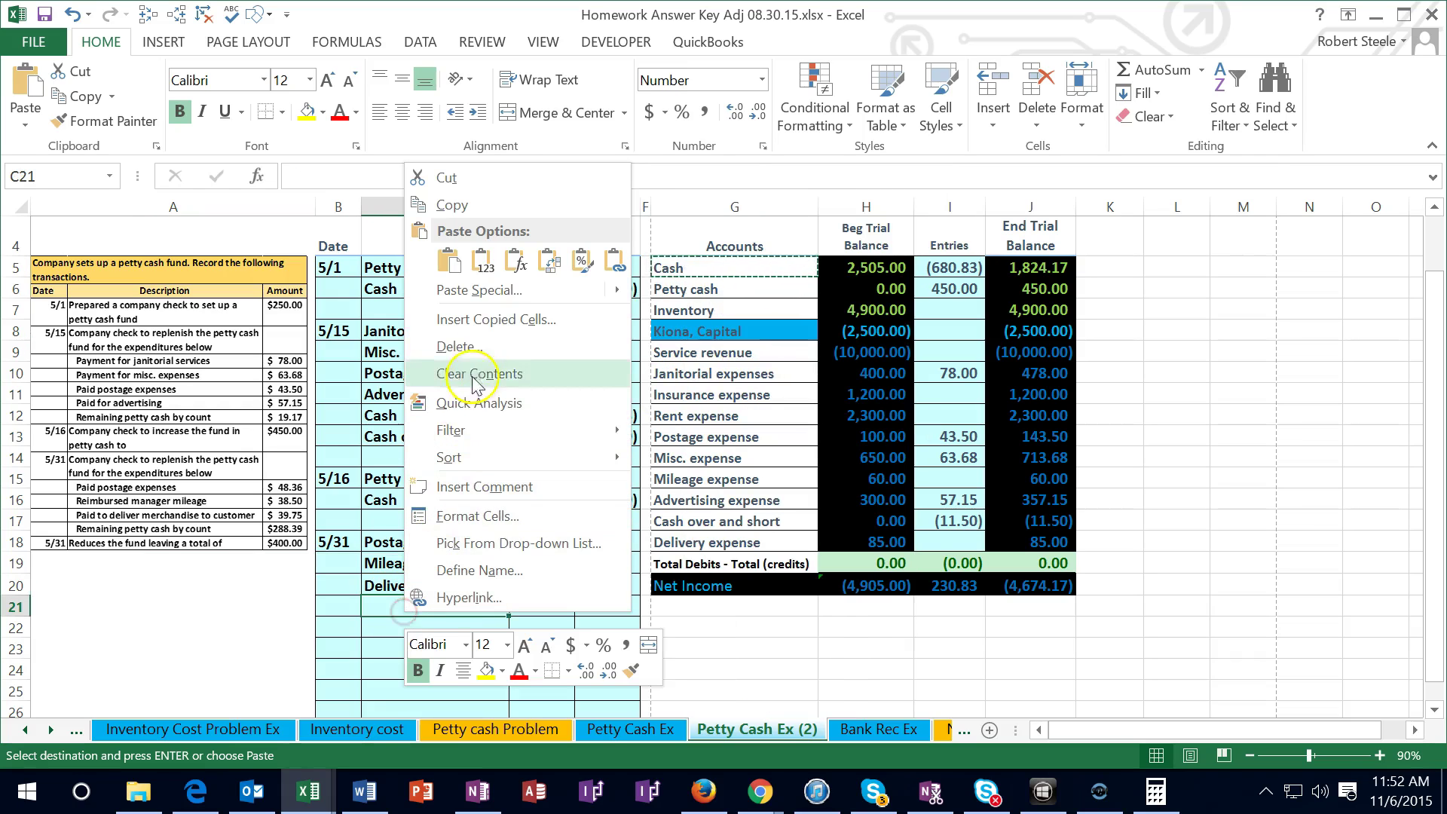
pyautogui.click(485, 276)
# Enter a credit of -161.61 in E21 for the 5/31 Cash line
pyautogui.click(609, 607)
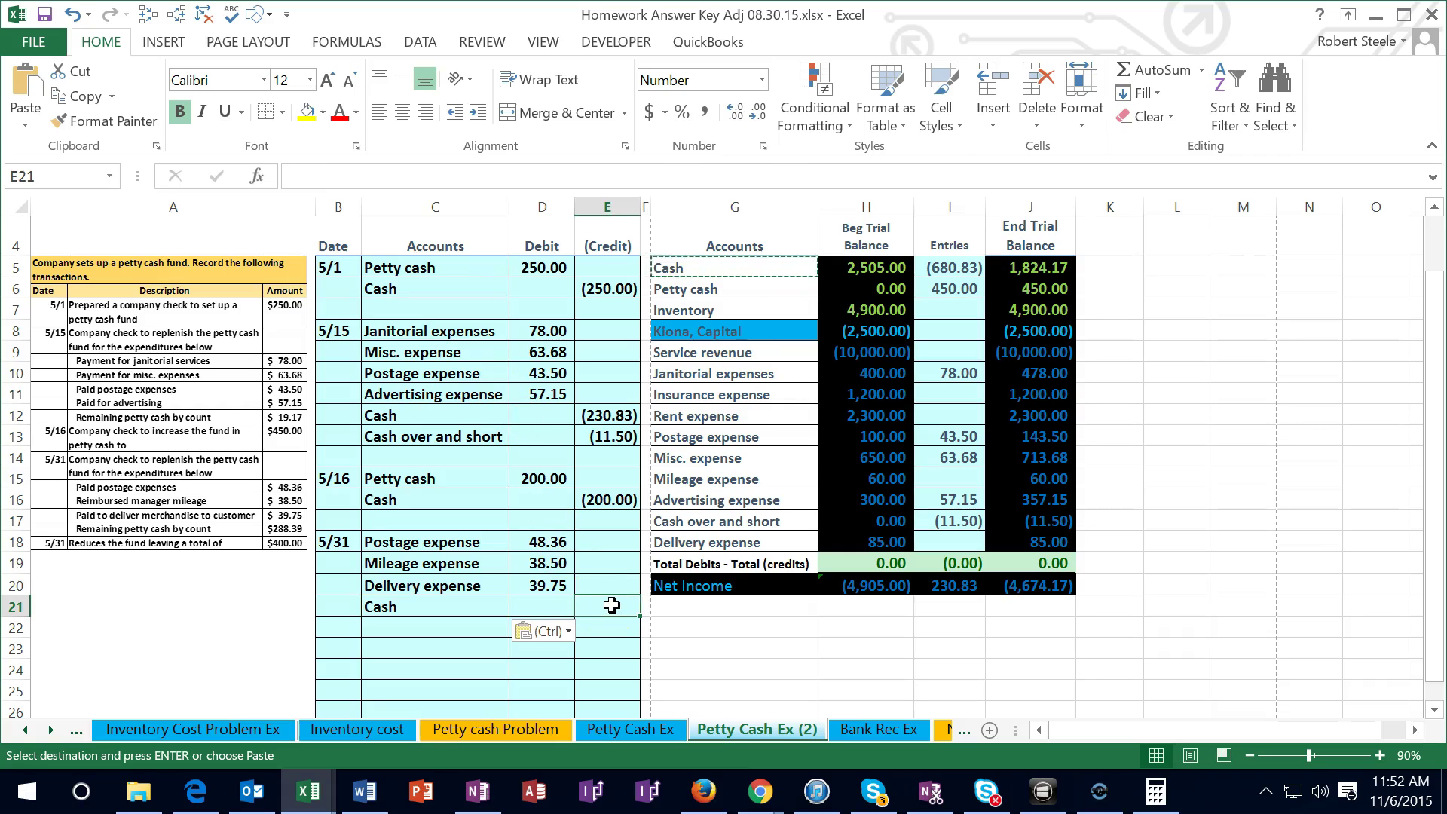
pyautogui.write('-161')
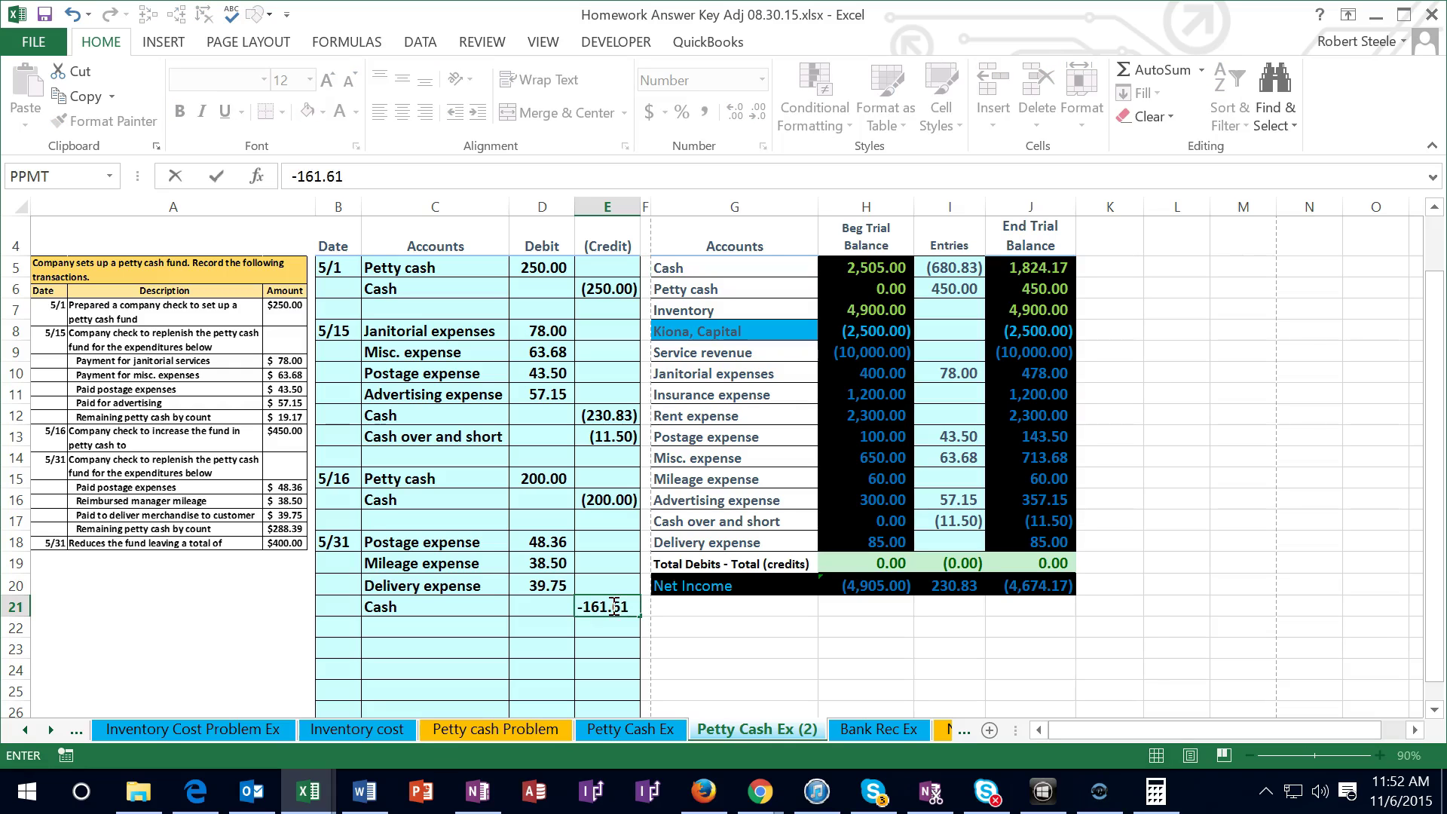
pyautogui.write('.61')
pyautogui.hotkey('ctrl', 'Return')
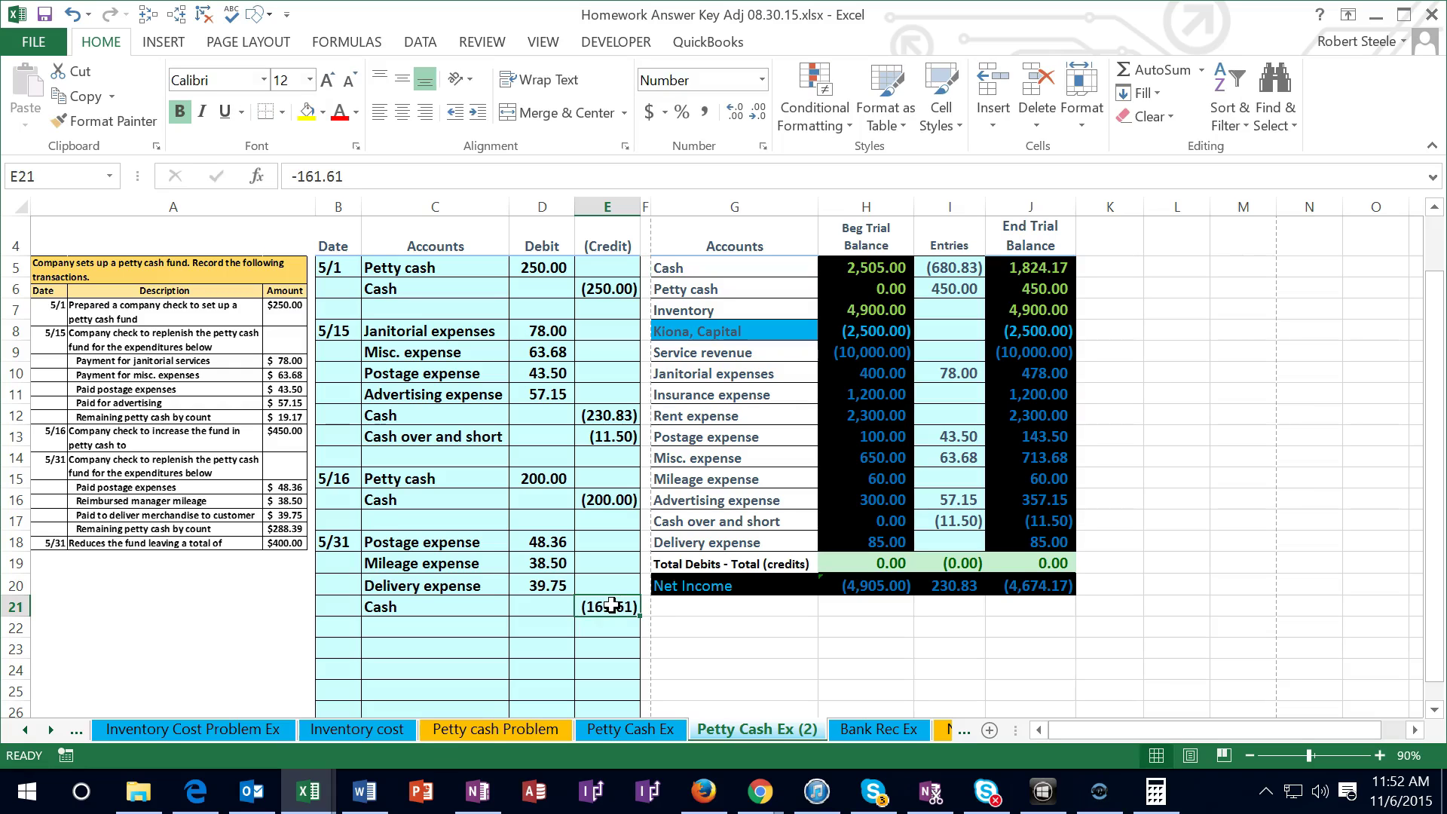
# Check the sum of the three 5/31 expense debits in D18:D20 against the Cash credit
pyautogui.click(612, 630)
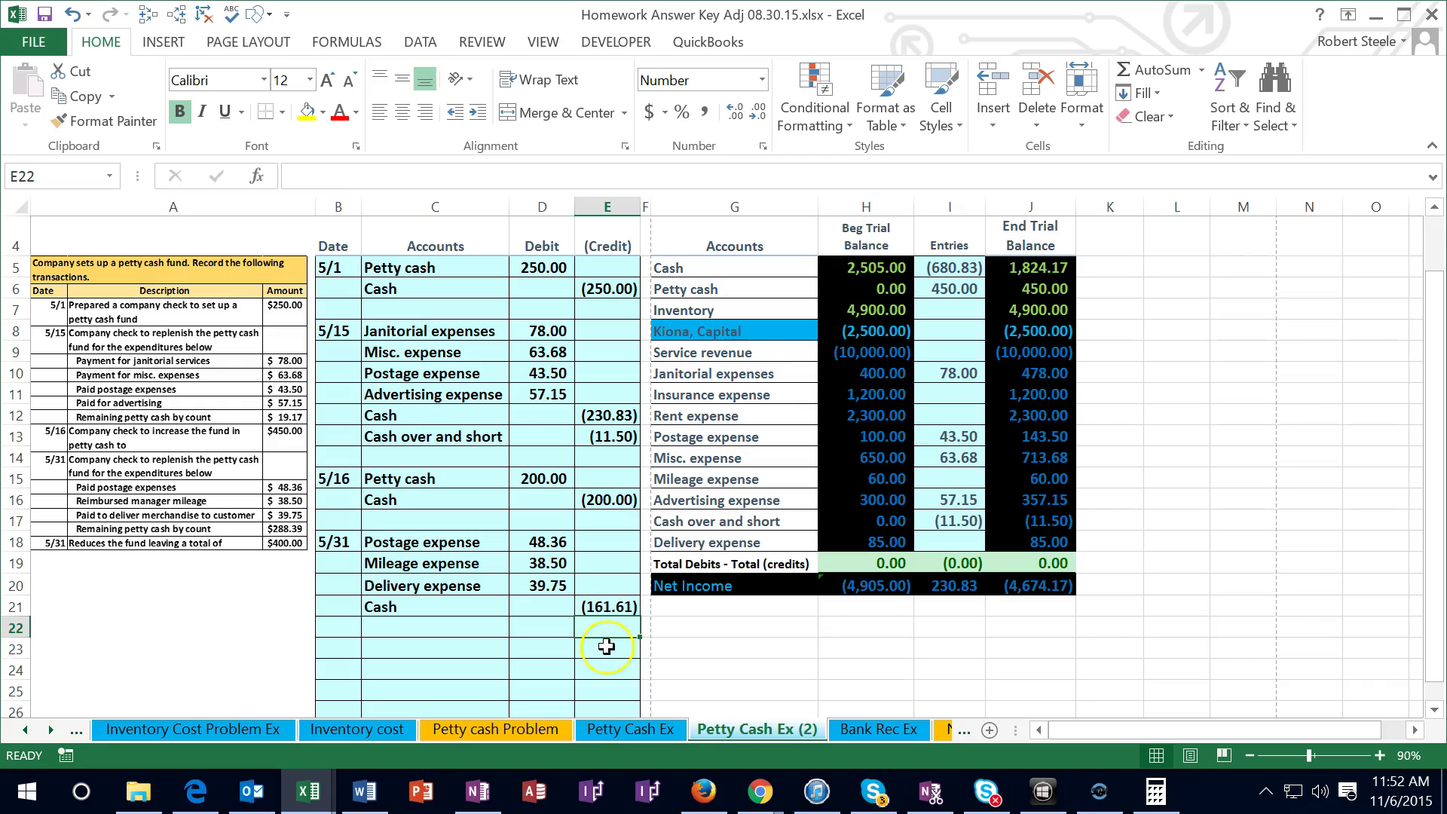
pyautogui.click(535, 548)
pyautogui.moveTo(535, 549); pyautogui.dragTo(533, 591)
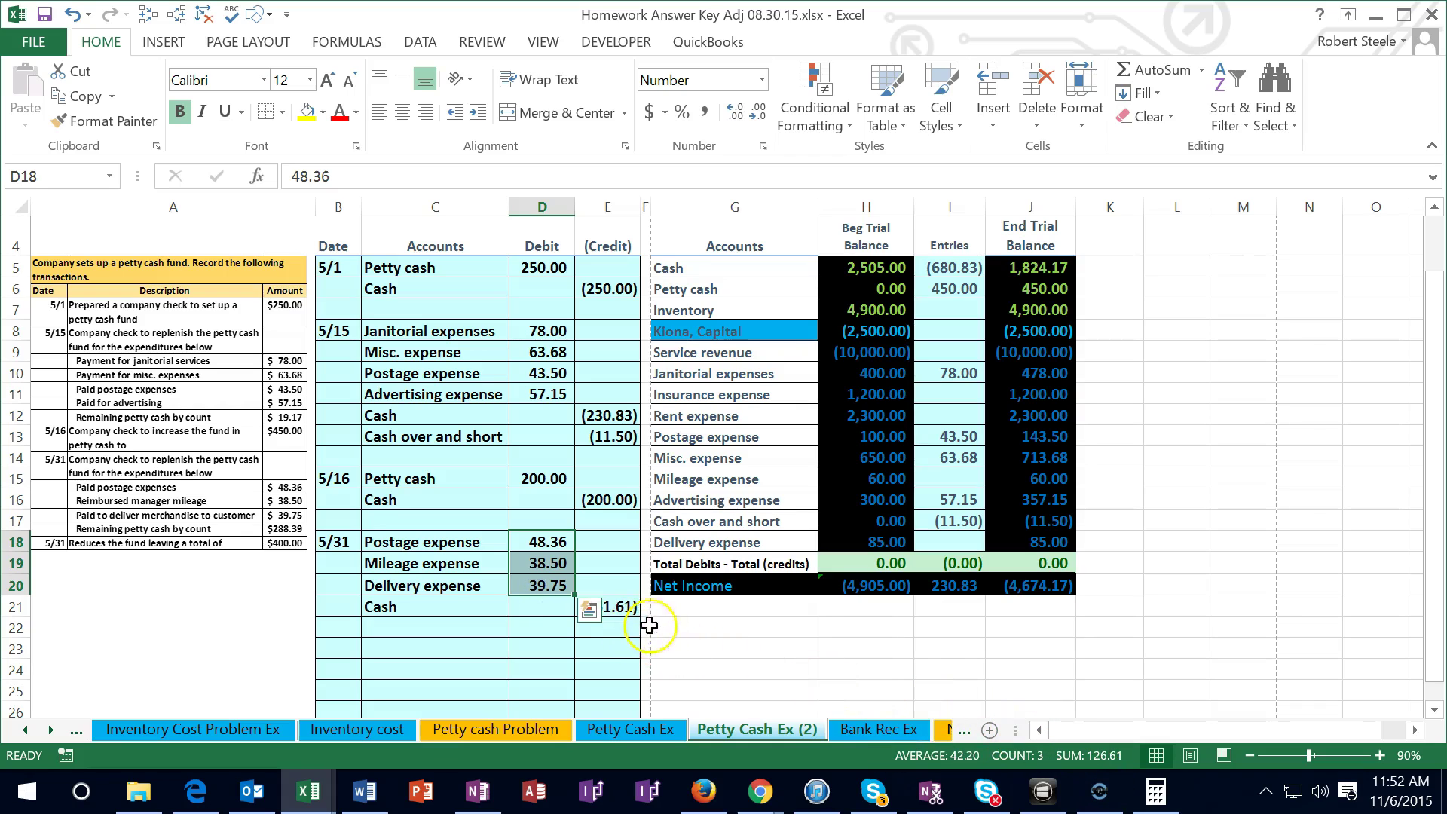
pyautogui.click(626, 632)
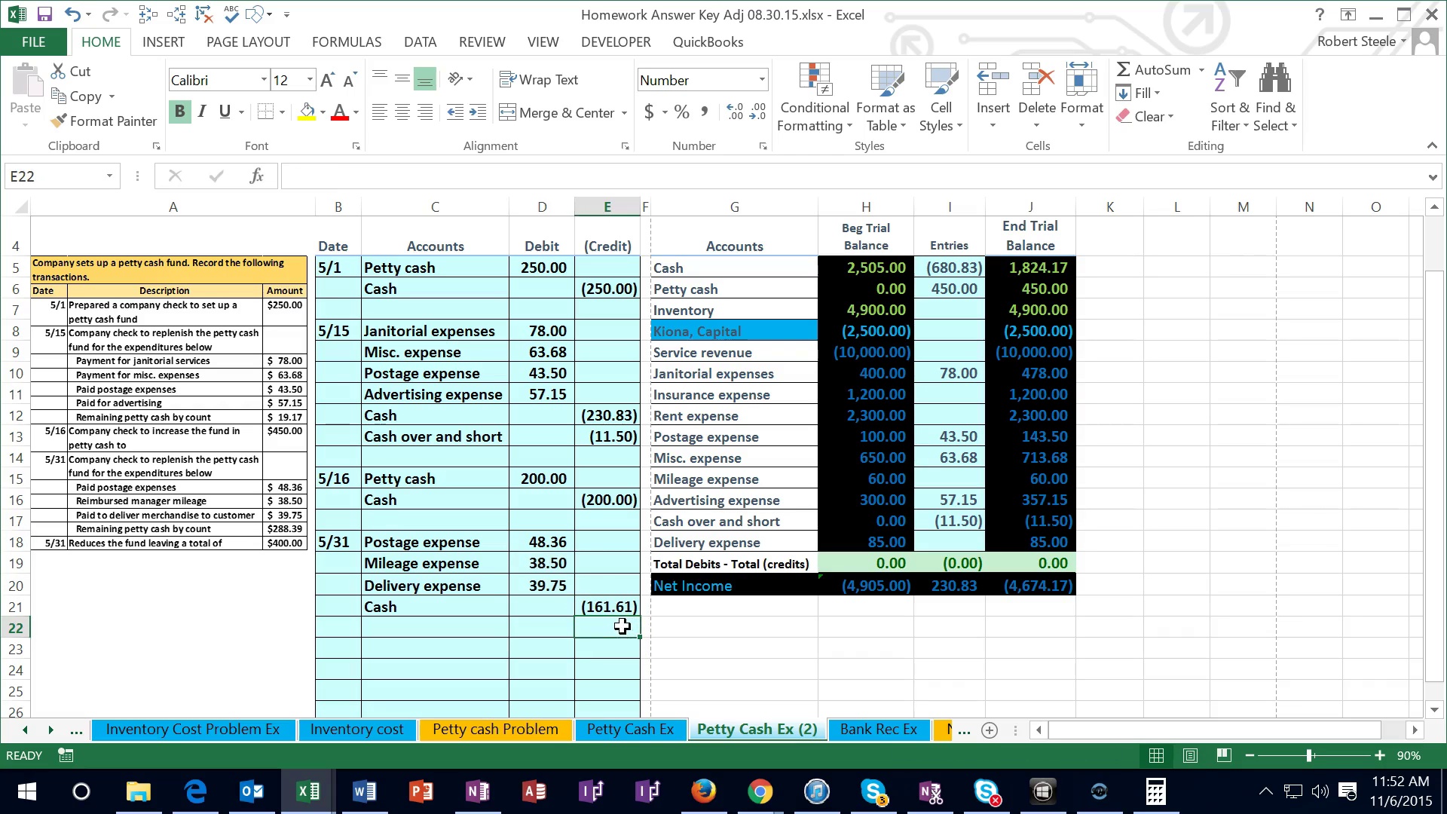
# Enter a negative SUM of D18:E21 in D22 as the balancing debit, and check the total of the 5/31 debits
pyautogui.click(543, 627)
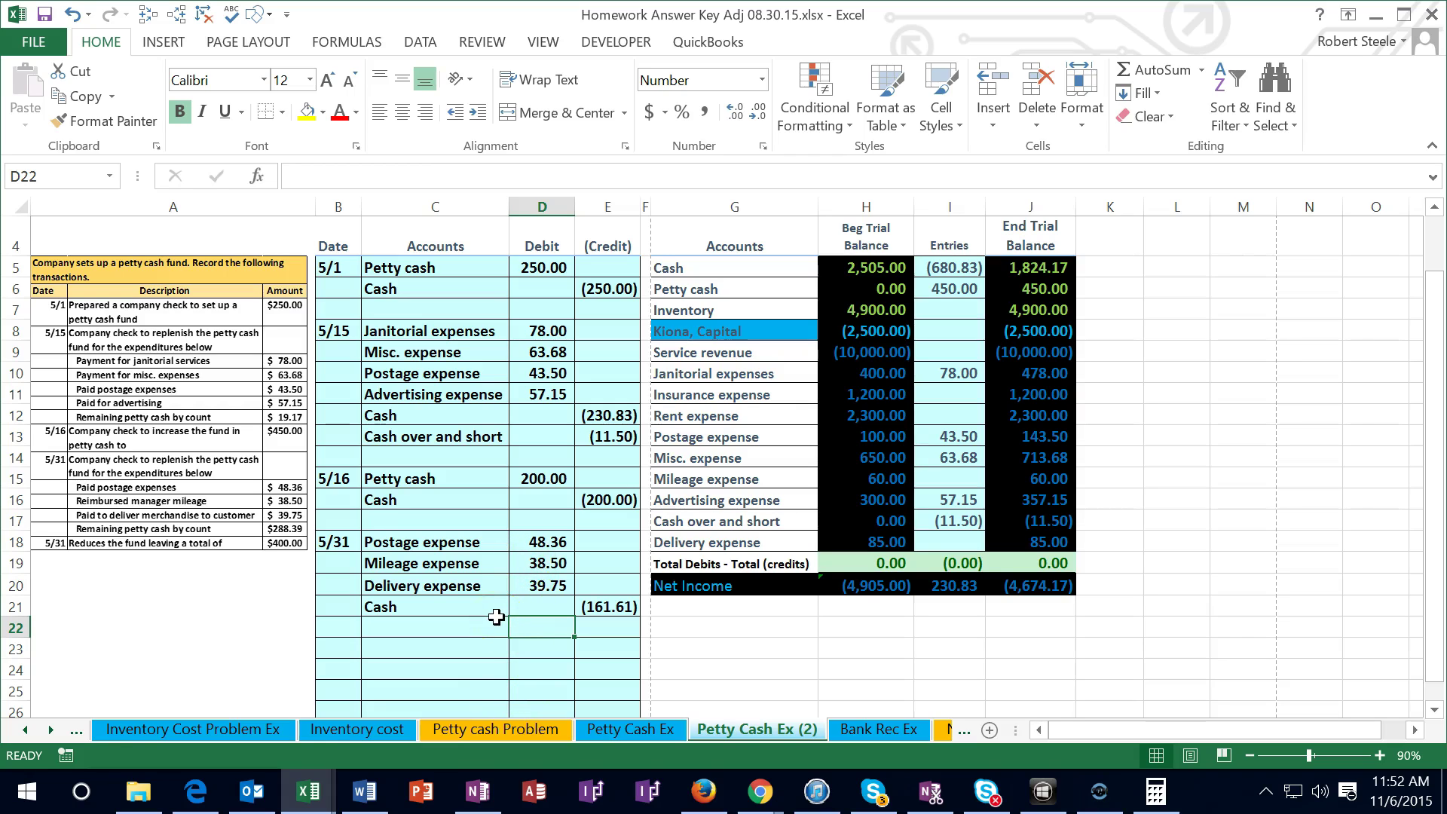
pyautogui.write('-sum(')
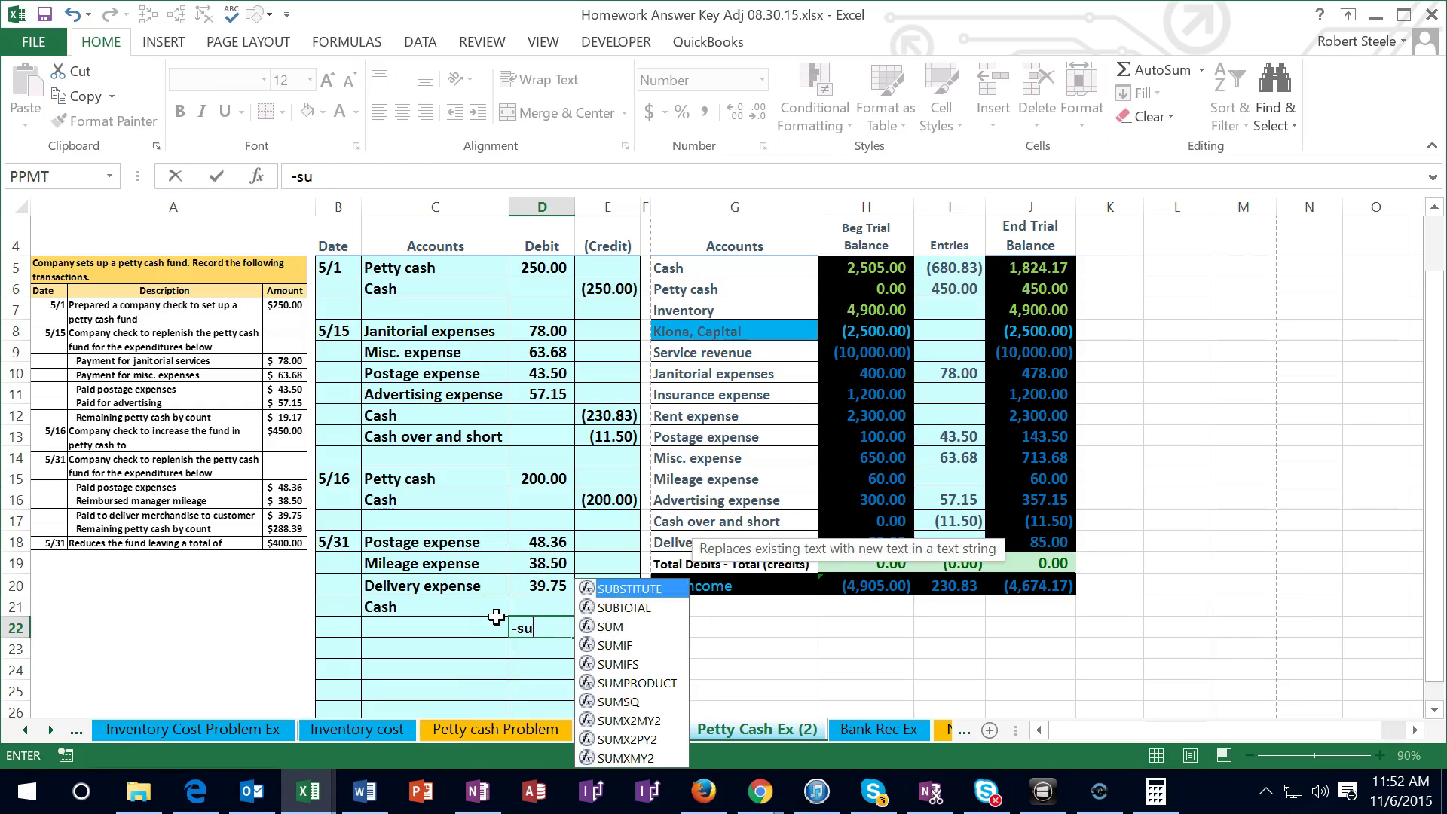
pyautogui.moveTo(557, 537); pyautogui.dragTo(624, 618)
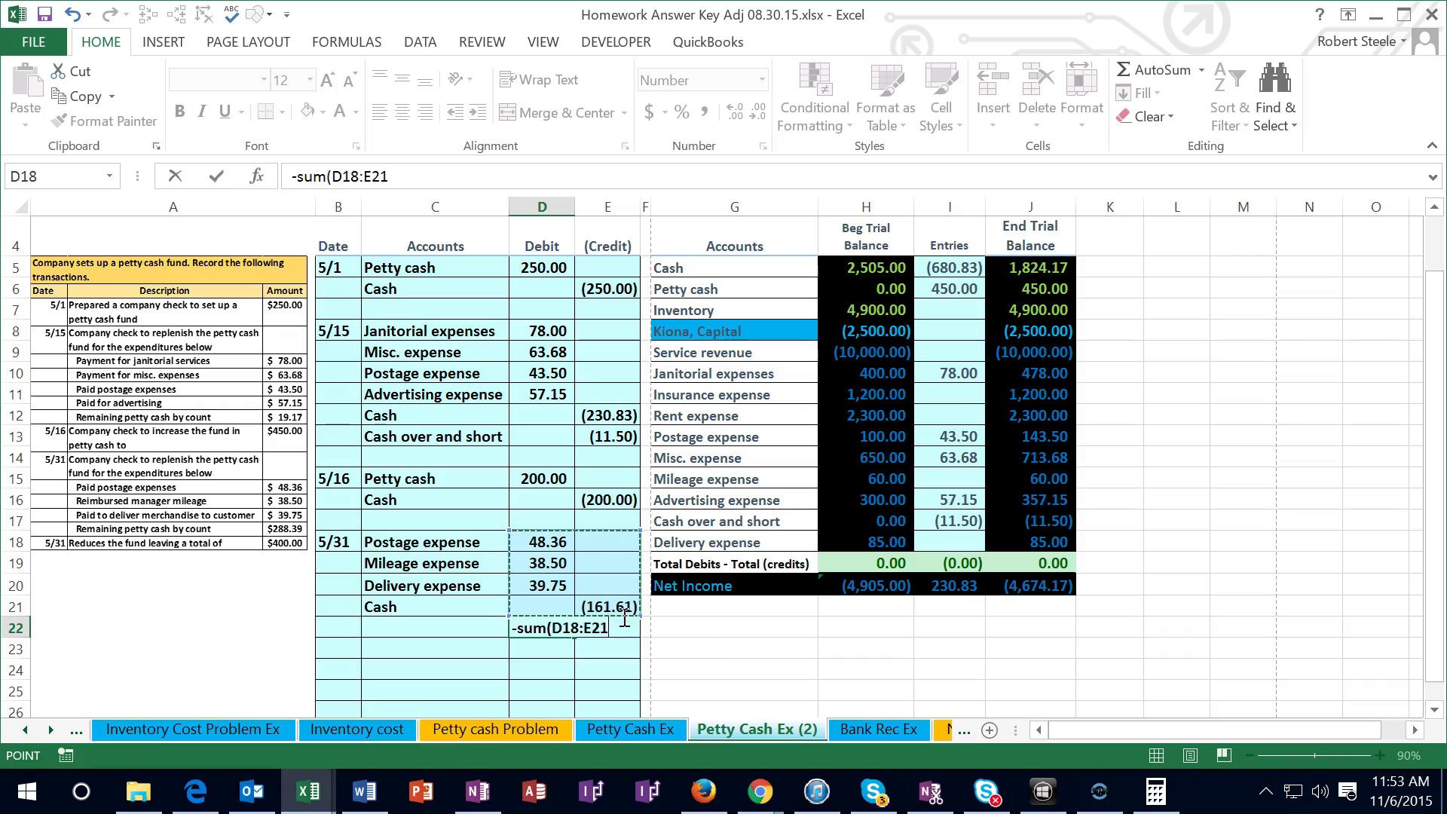
pyautogui.press('Return')
pyautogui.moveTo(542, 541); pyautogui.dragTo(543, 648)
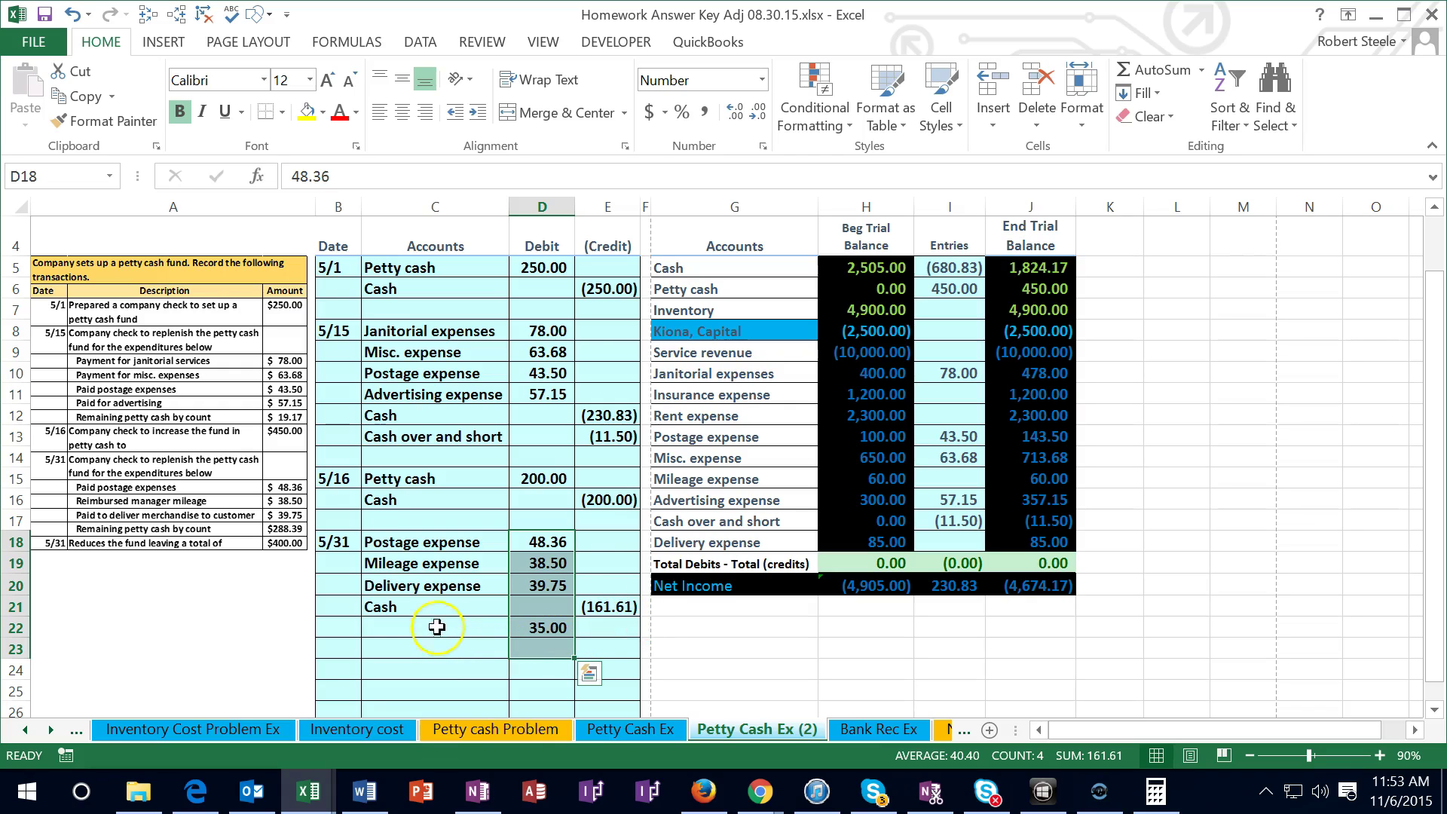
# Copy the Cash over and short account name from the trial balance and paste it as values into C22
pyautogui.click(681, 521)
pyautogui.rightClick(682, 522)
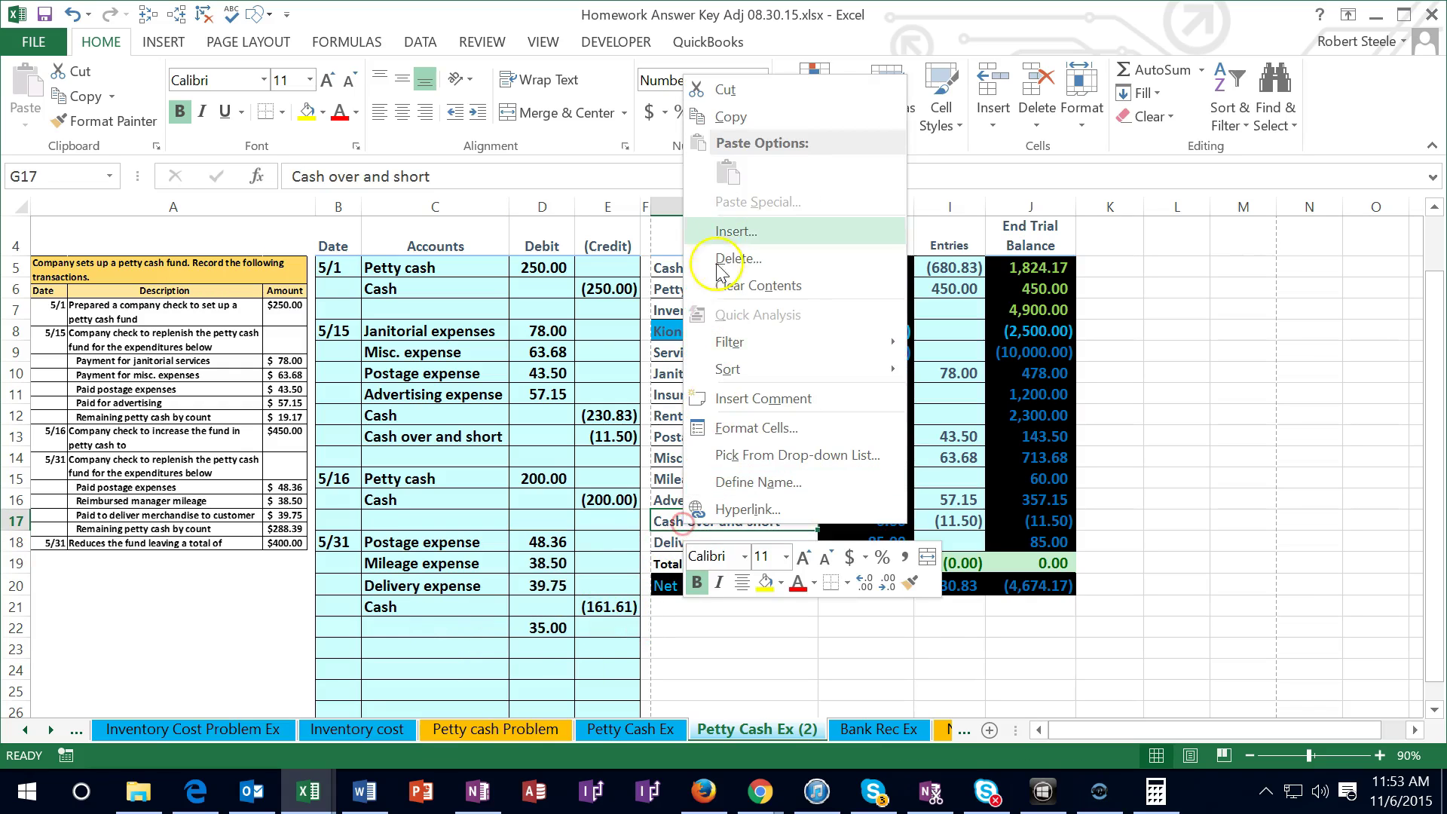
pyautogui.click(728, 121)
pyautogui.rightClick(434, 627)
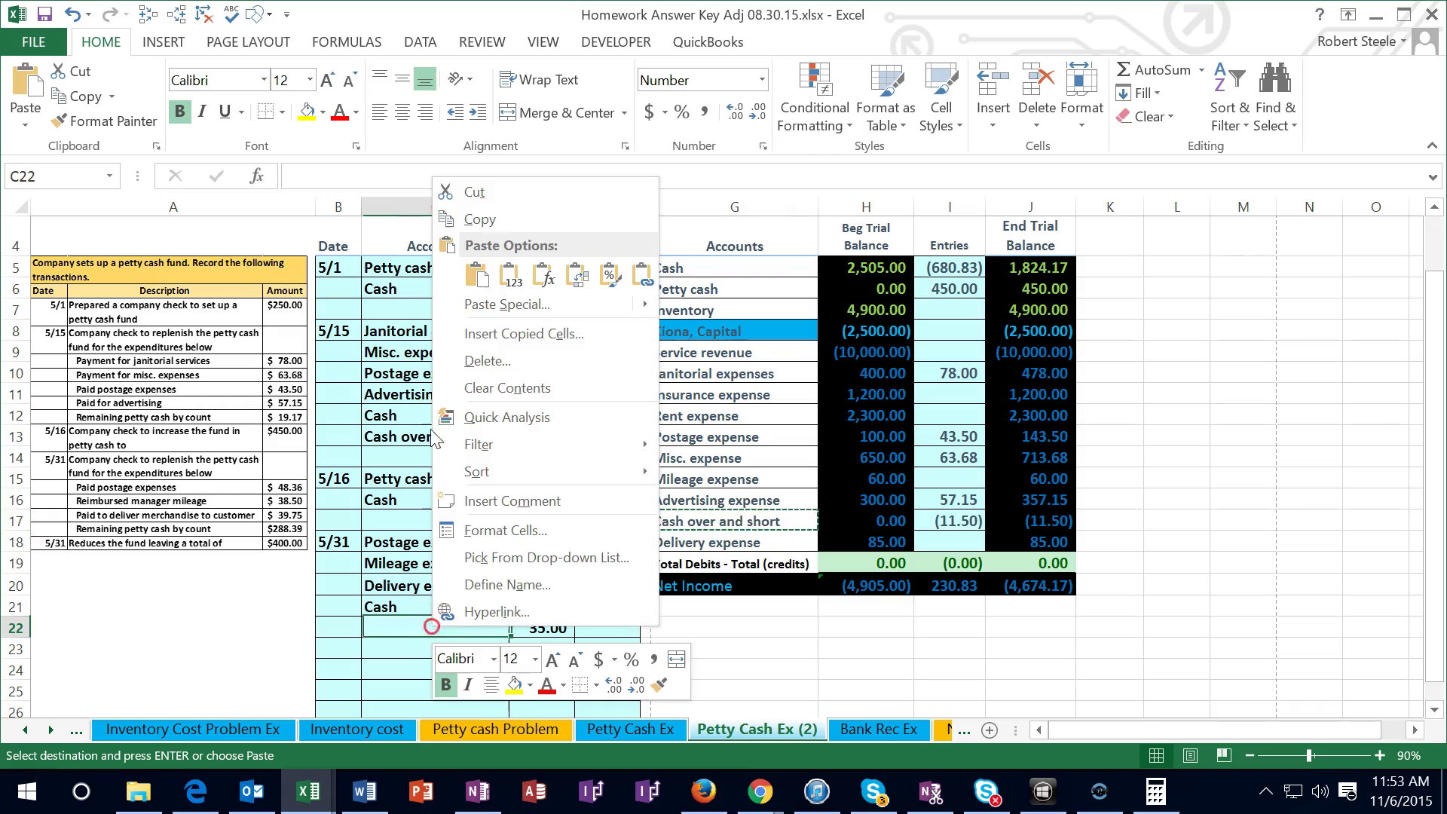
pyautogui.click(512, 277)
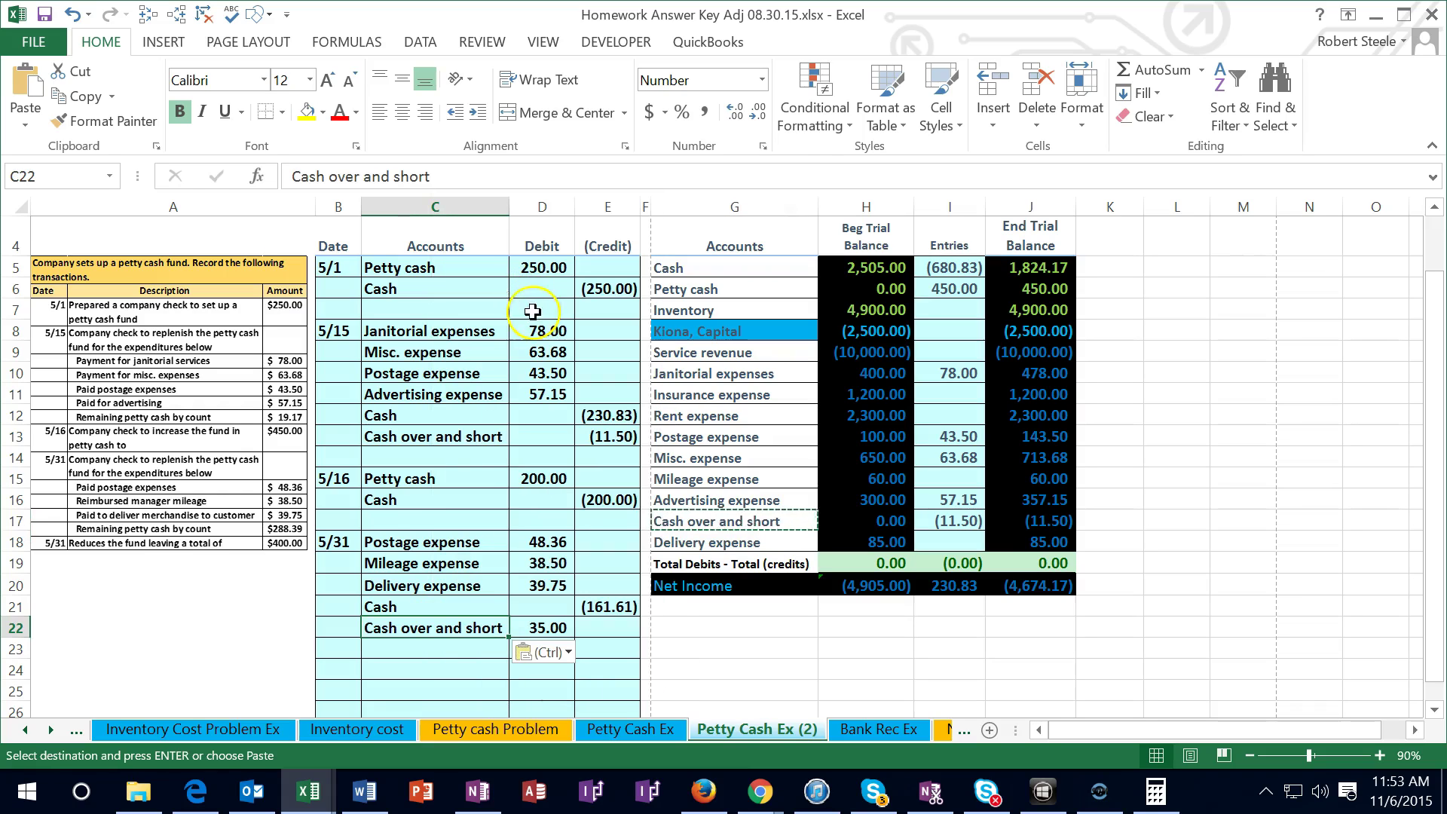
# Inspect the balancing formula behind the 5/31 Cash over and short debit in D22, leaving it unedited
pyautogui.click(559, 626)
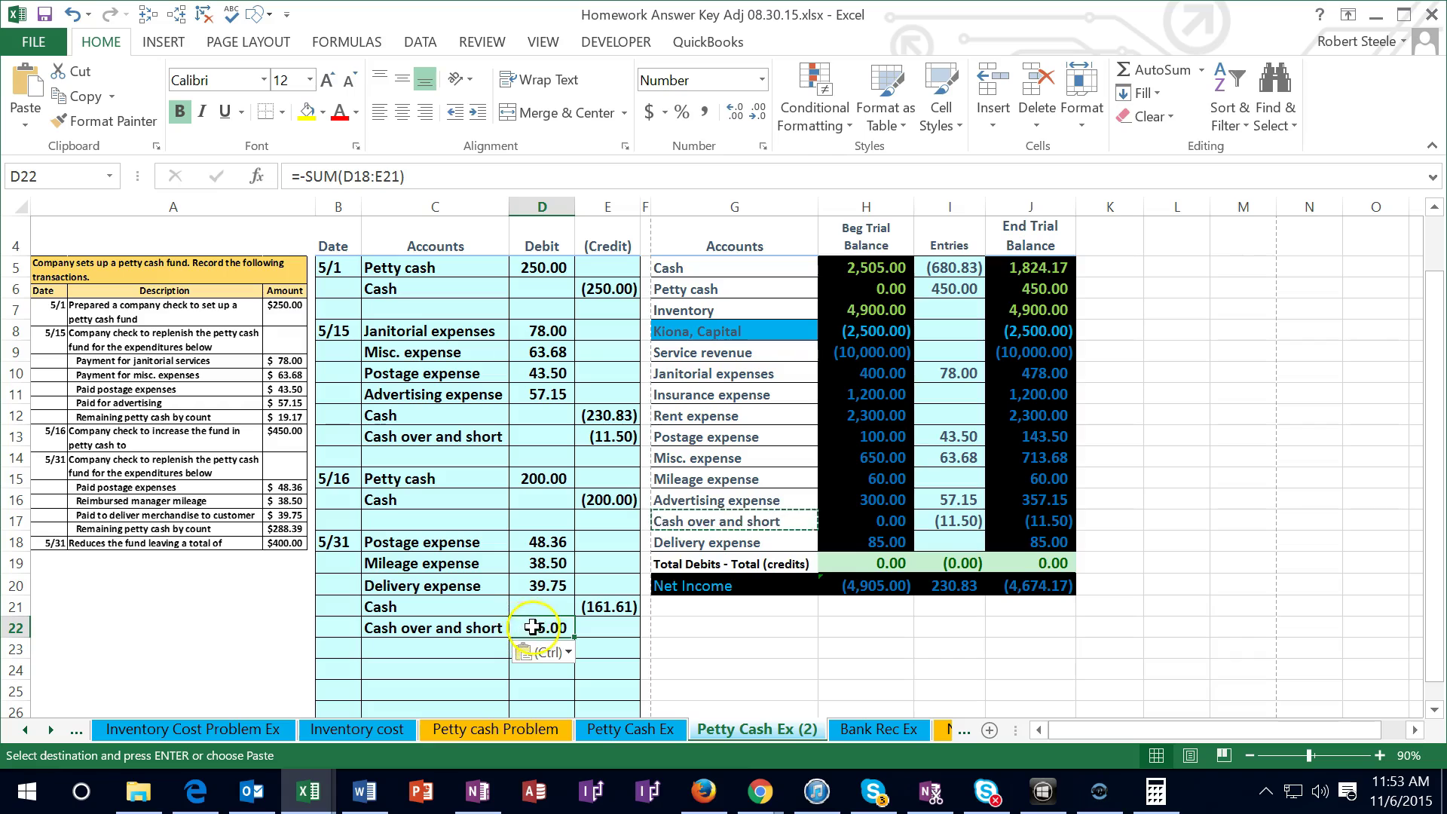
pyautogui.doubleClick(544, 627)
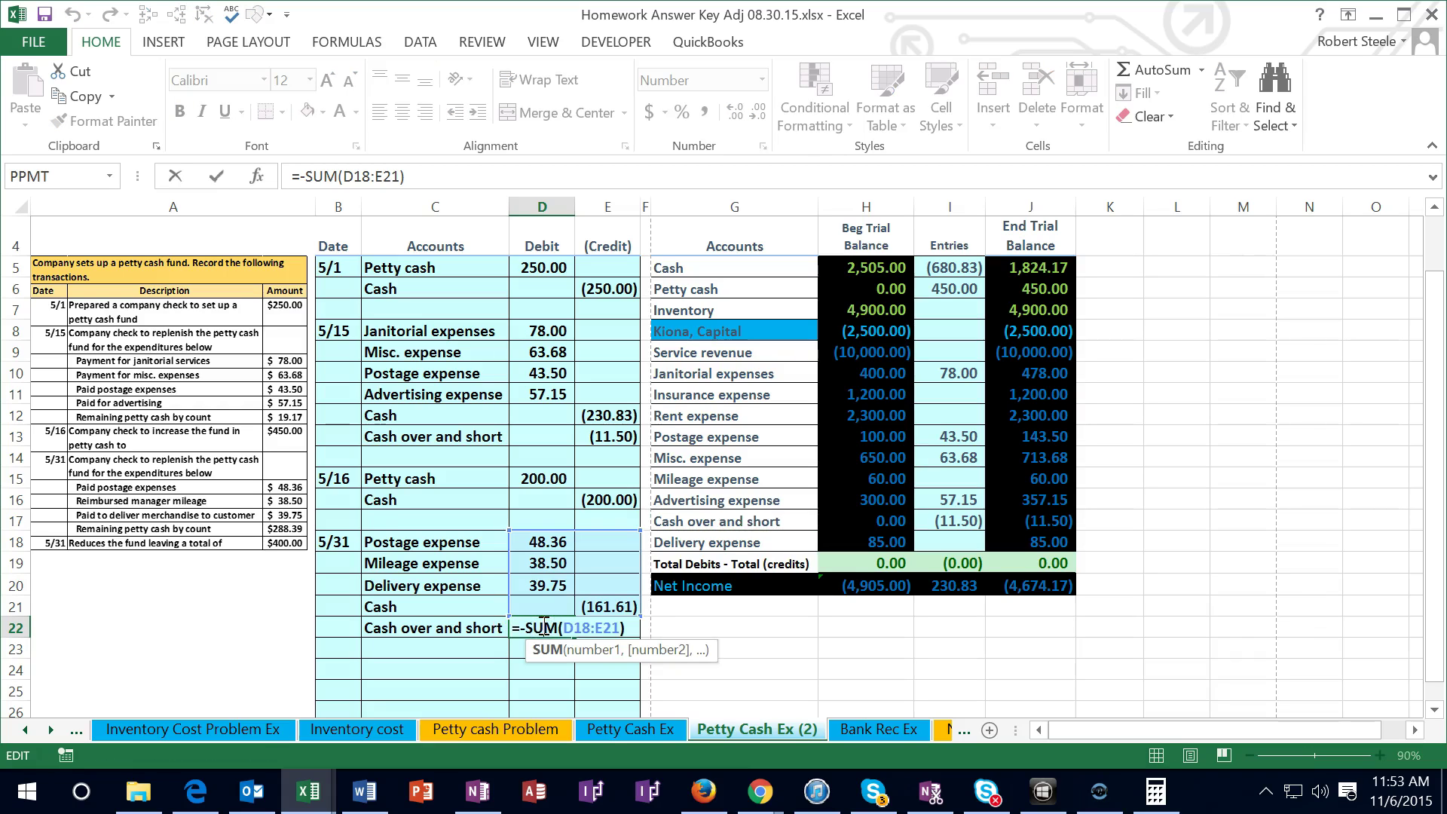
pyautogui.press('Return')
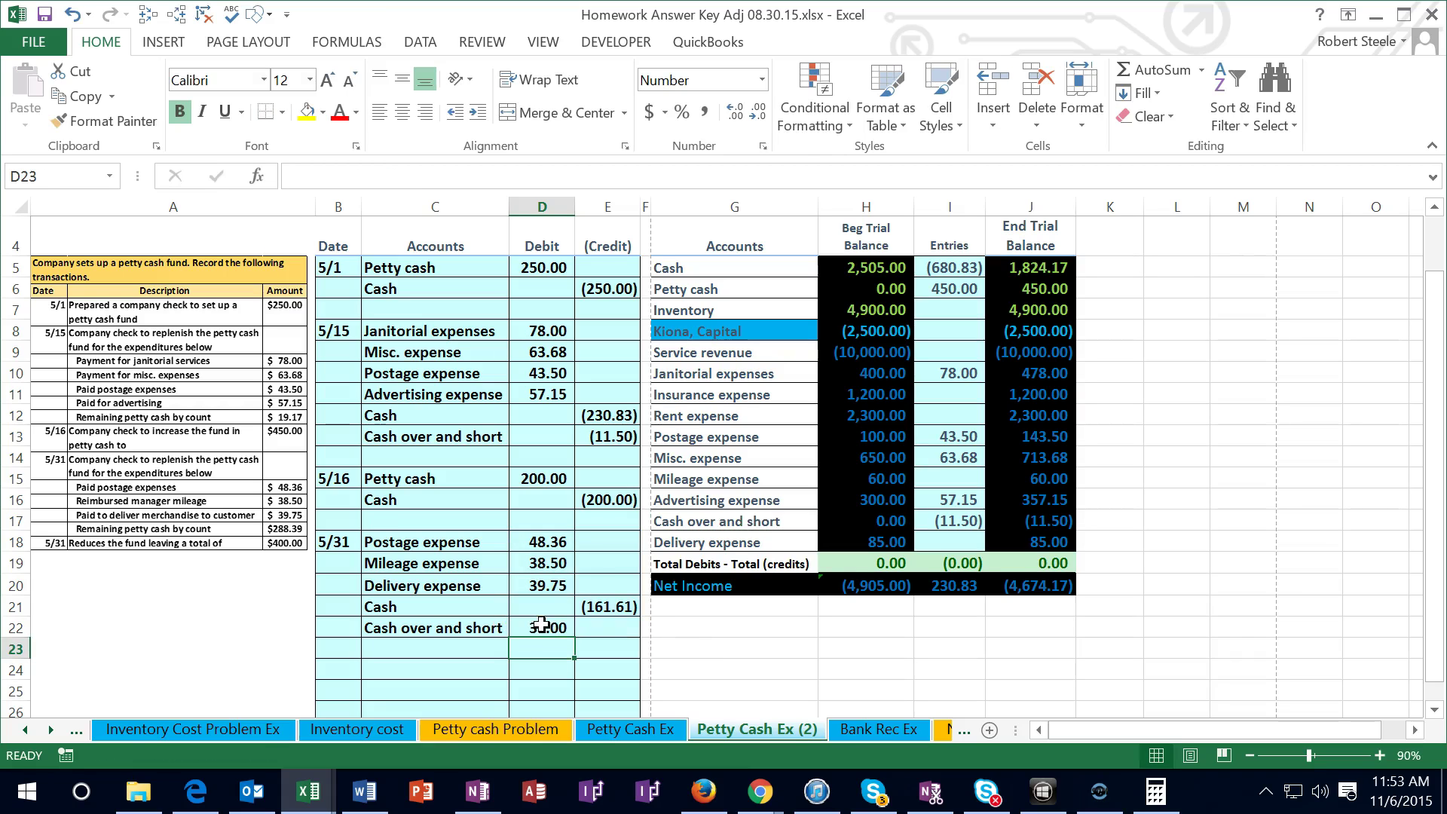
pyautogui.click(532, 658)
# Add the 5/31 postage debit in D18 to the Postage expense entries formula in I13, making it =D10+D18
pyautogui.doubleClick(944, 436)
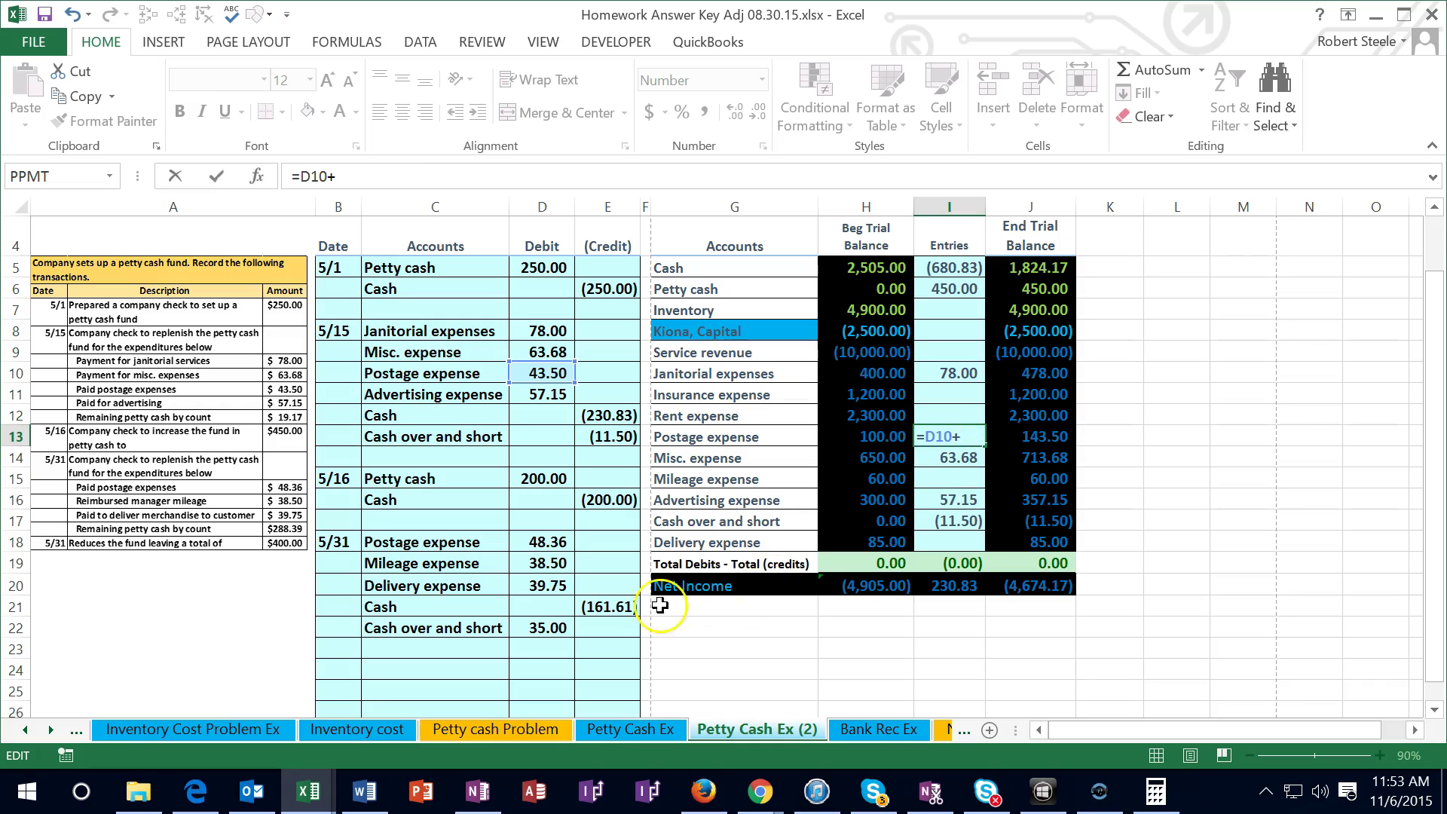
pyautogui.click(537, 541)
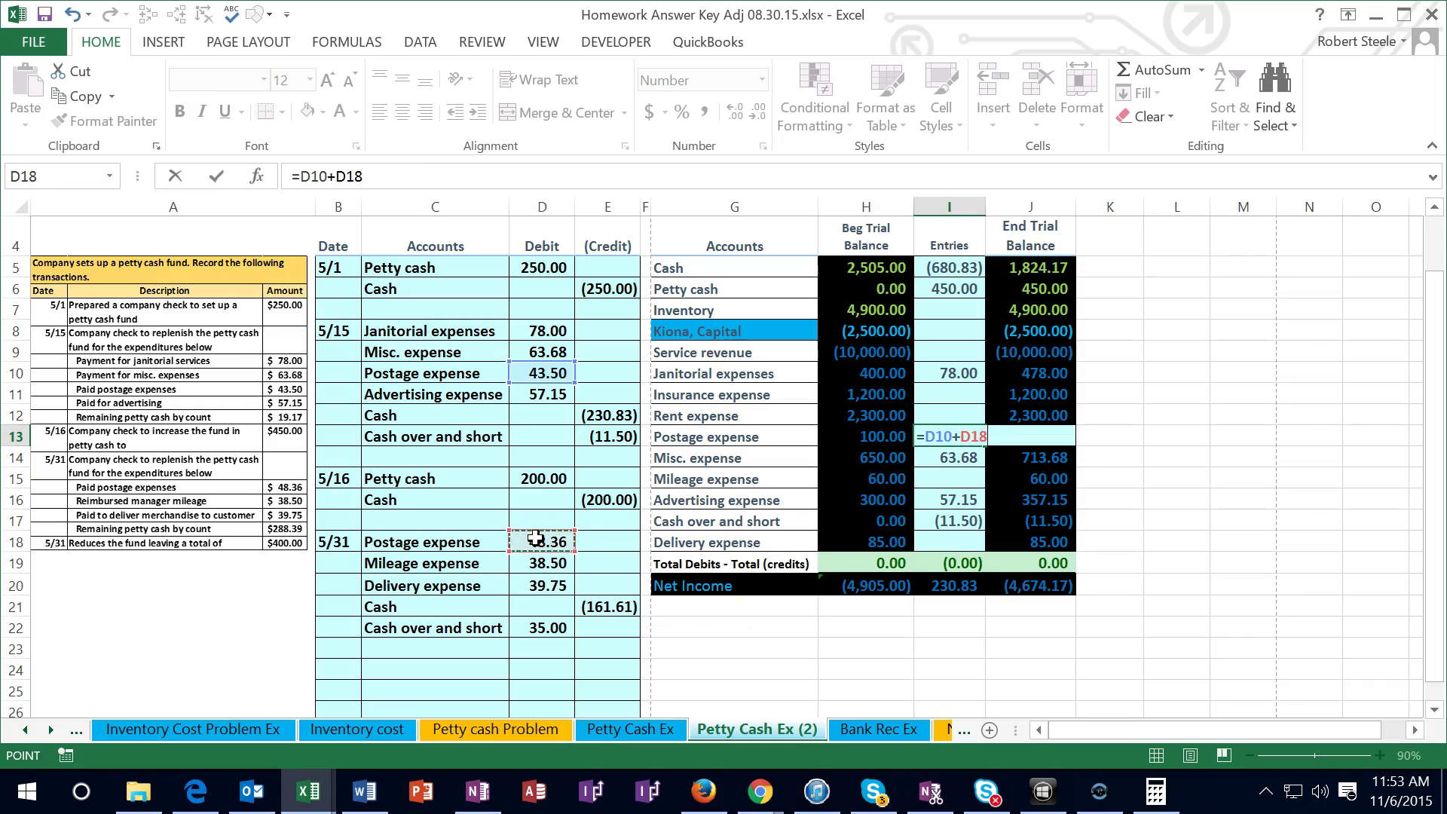
pyautogui.press('Return')
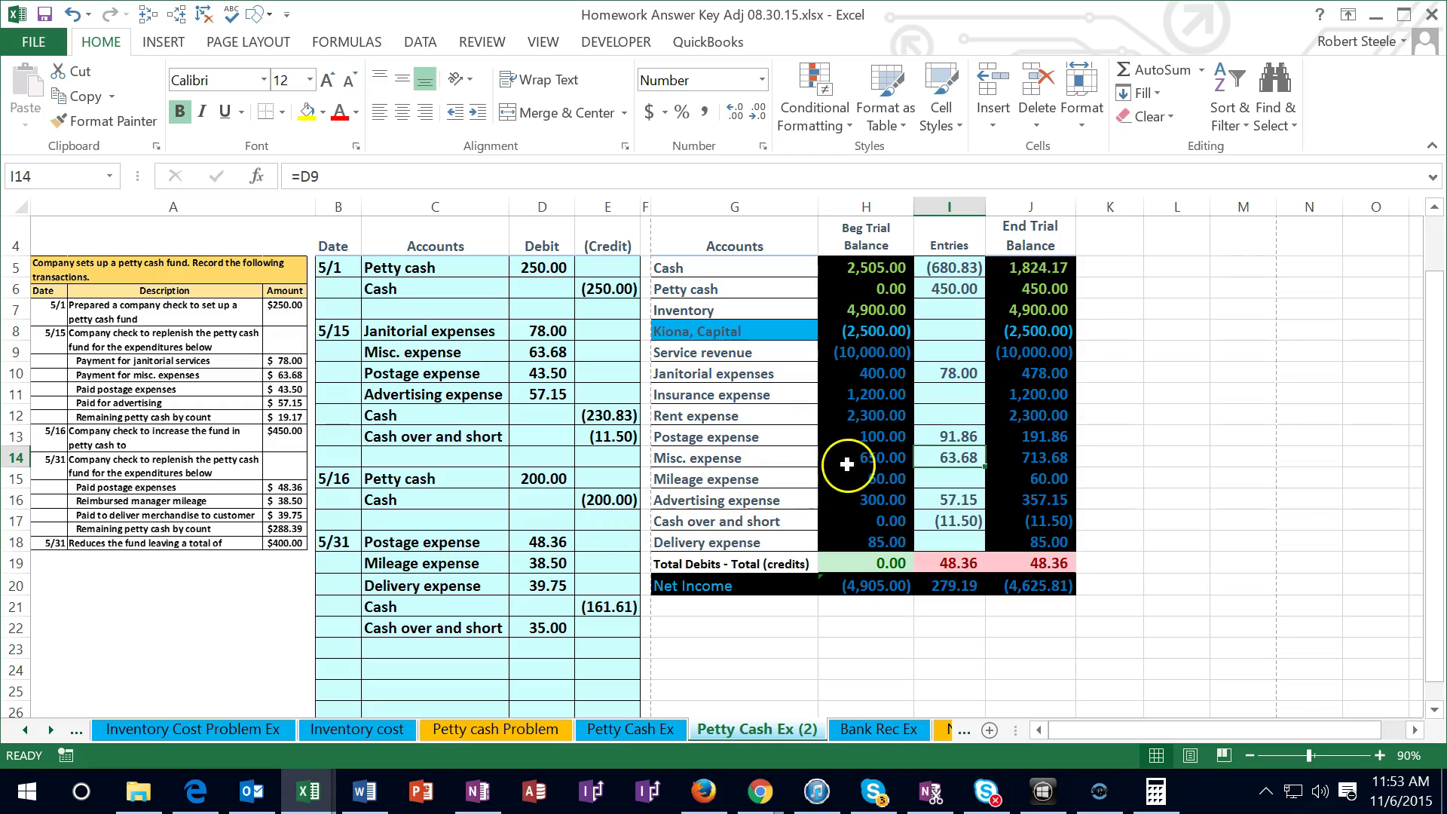
# Post the 5/31 mileage debit to the Mileage expense entries cell I15 with the formula =D19
pyautogui.click(948, 475)
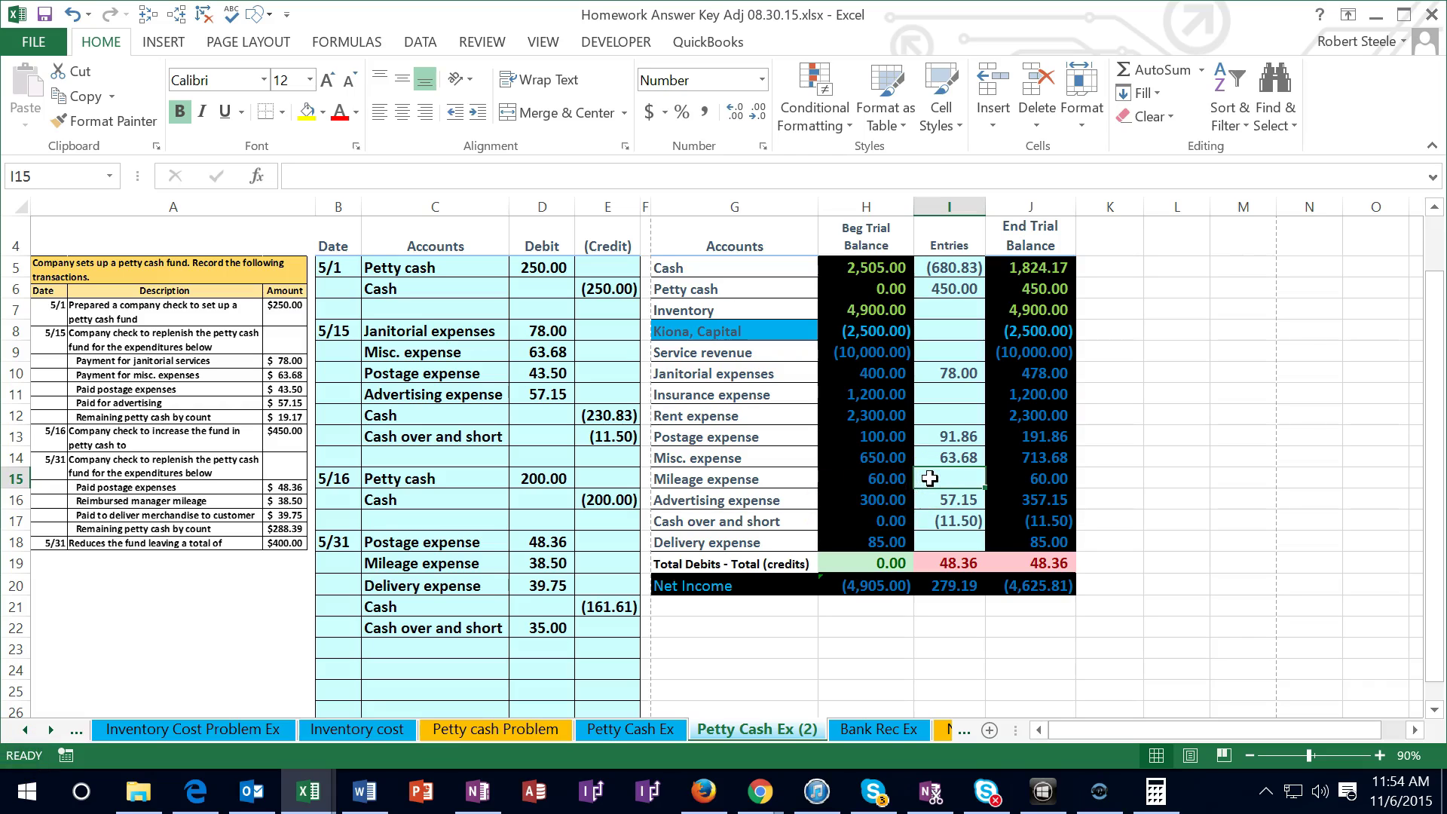
pyautogui.write('=')
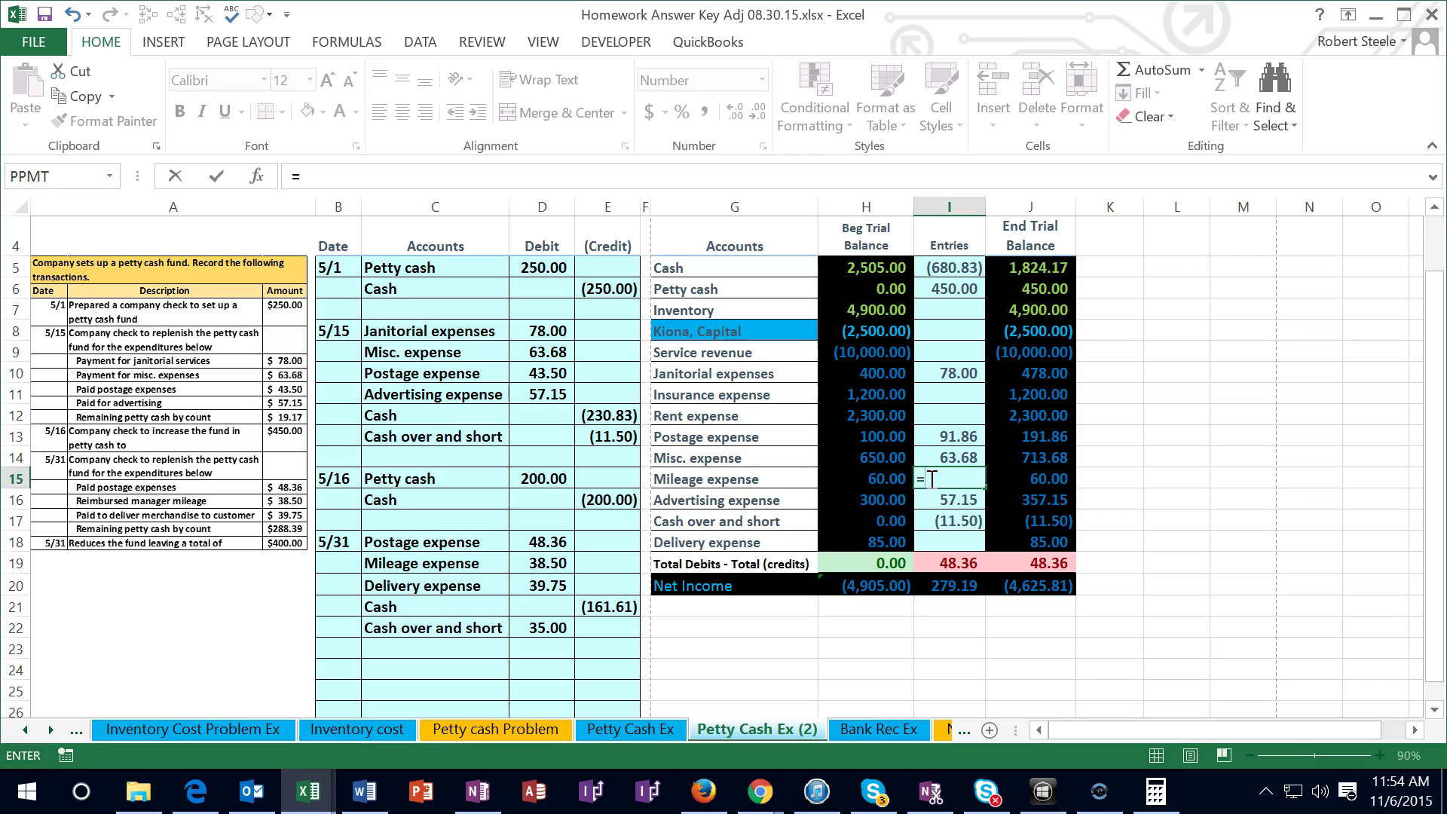
pyautogui.click(554, 562)
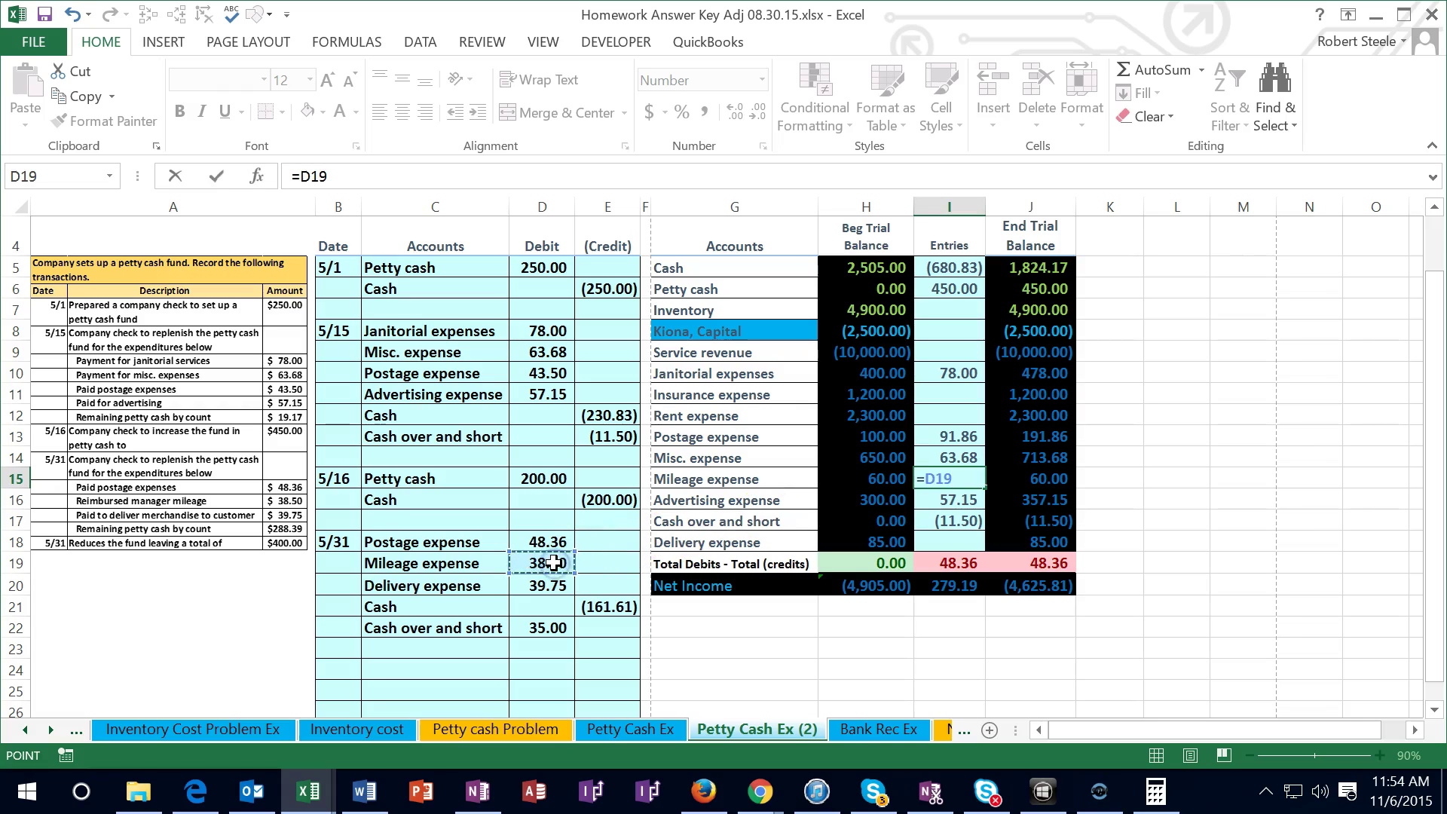
pyautogui.press('Return')
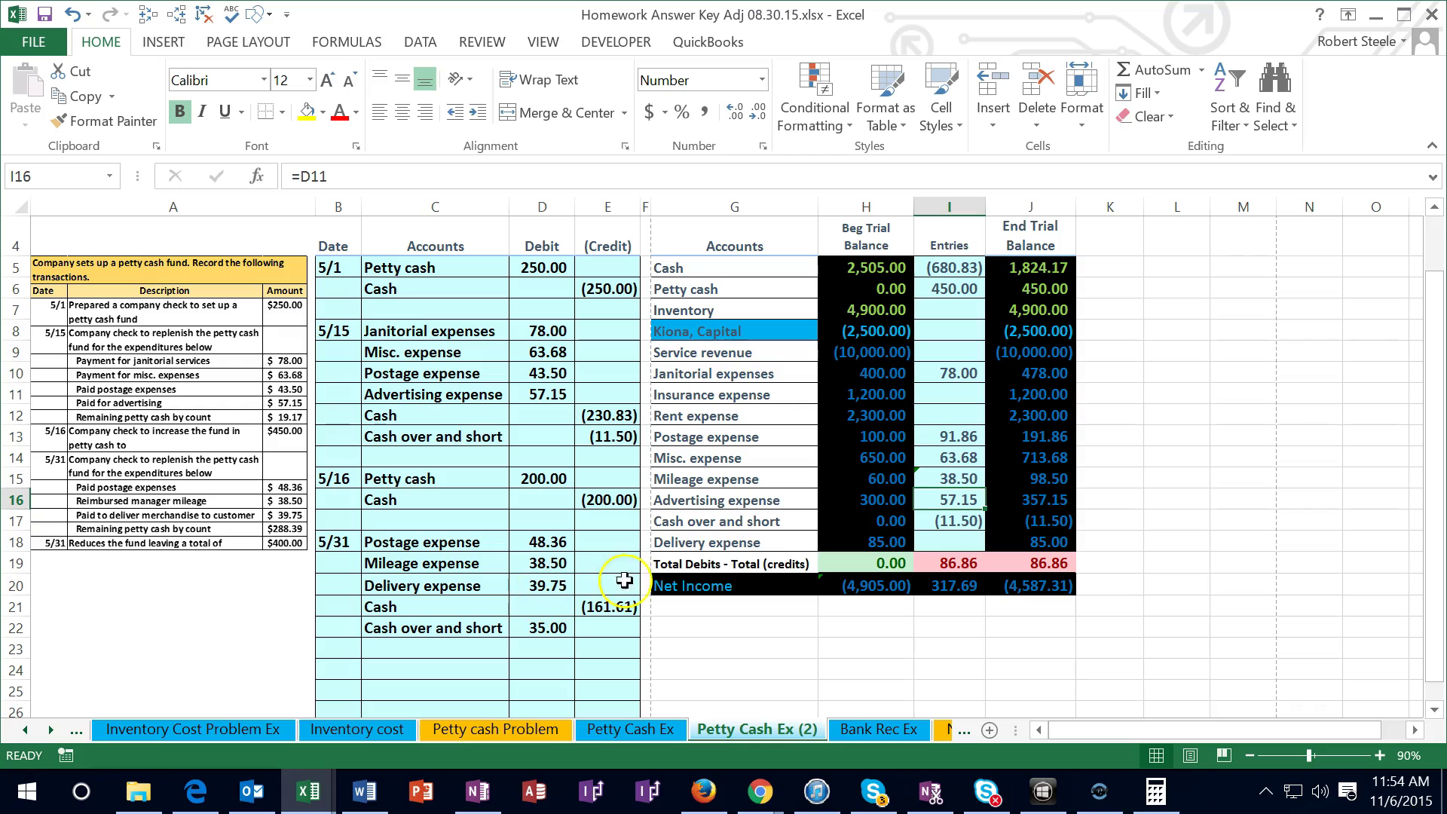
# Post the 5/31 delivery debit to the Delivery expense entries cell I18 with the formula =D20
pyautogui.click(941, 538)
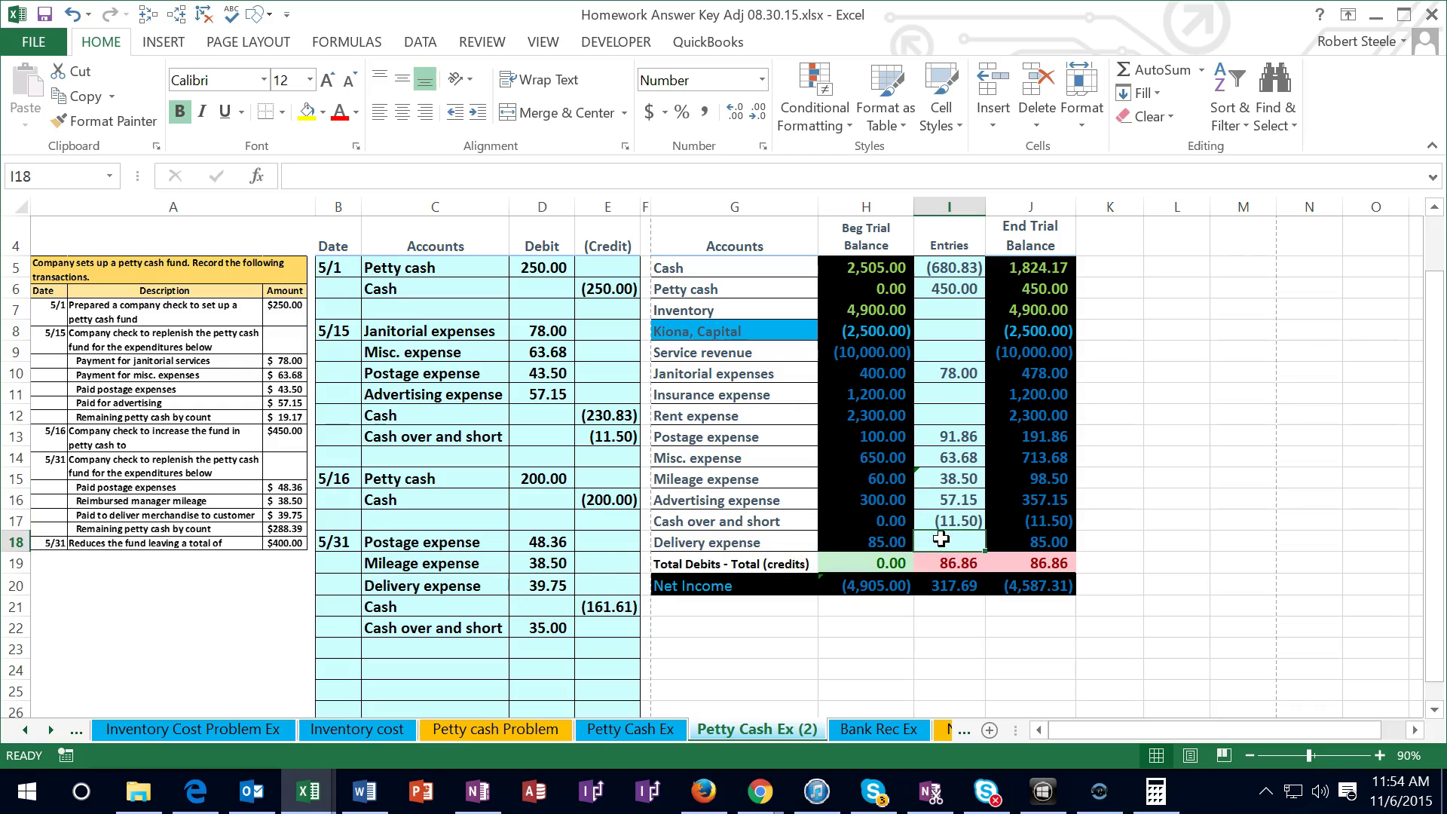
pyautogui.write('=')
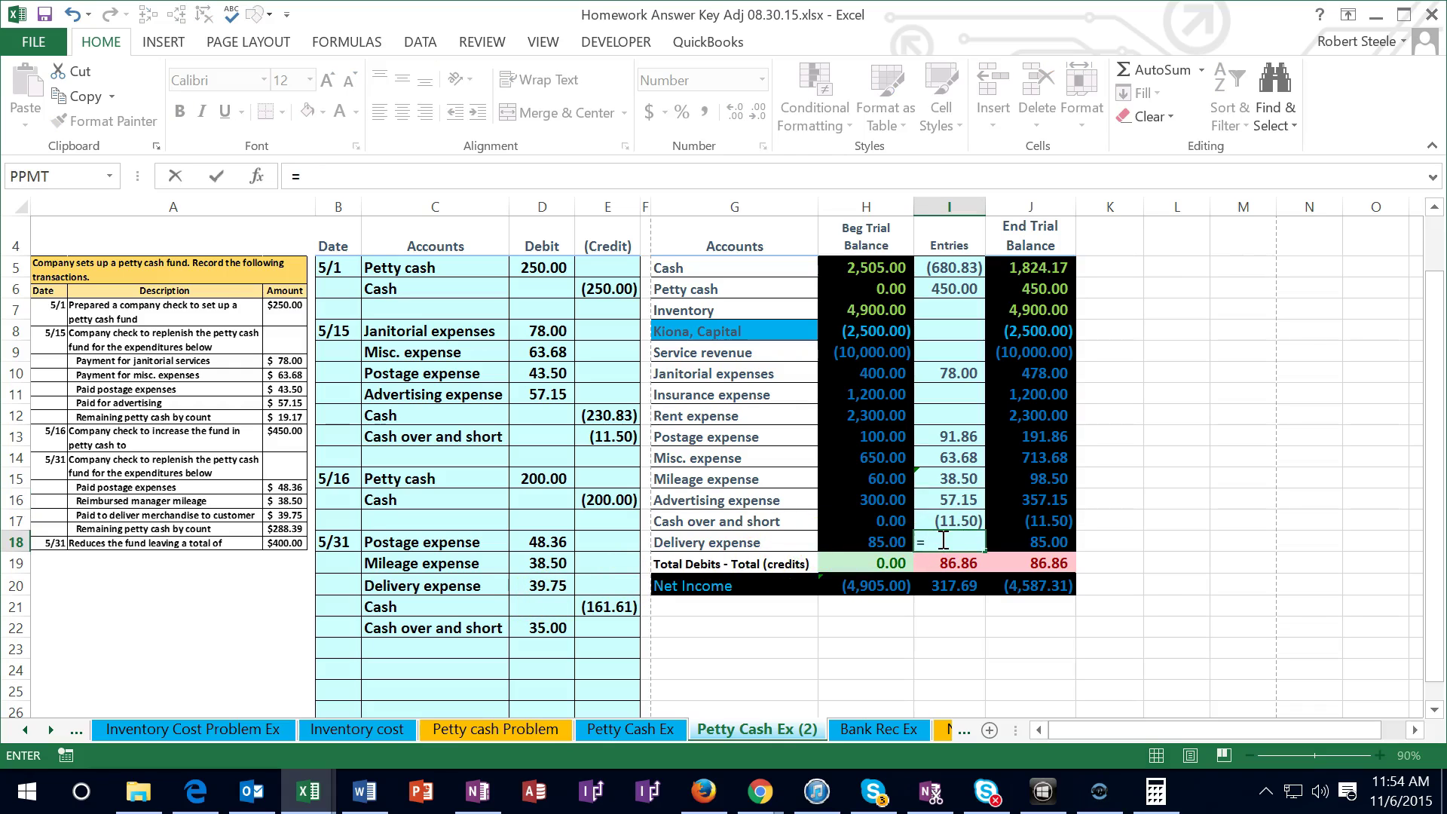
pyautogui.click(556, 586)
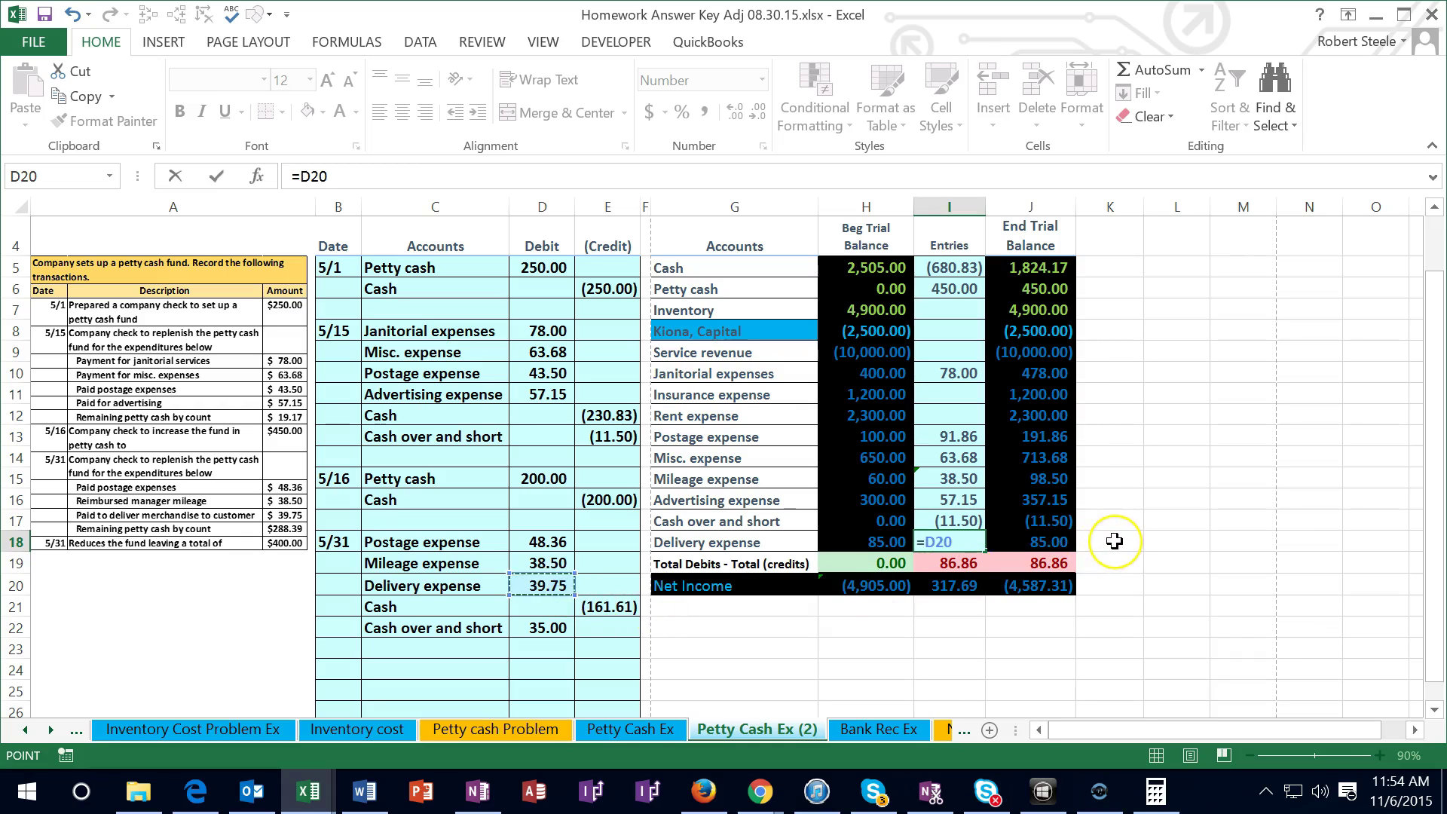
pyautogui.press('Return')
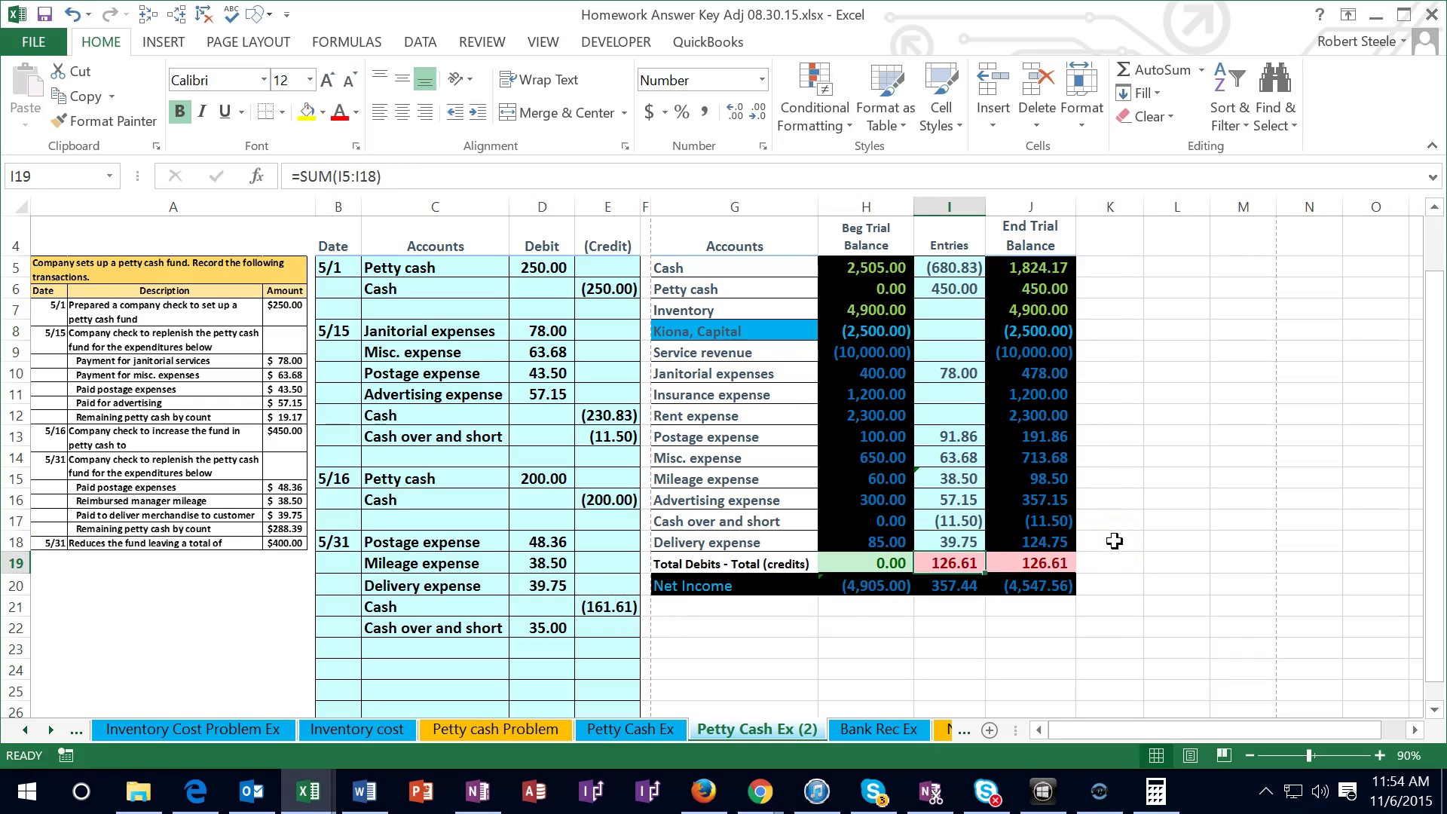
# Add the 5/31 Cash credit in E21 to the Cash entries formula in I5, making it =E6+E12+E16+E21
pyautogui.click(955, 267)
pyautogui.doubleClick(955, 266)
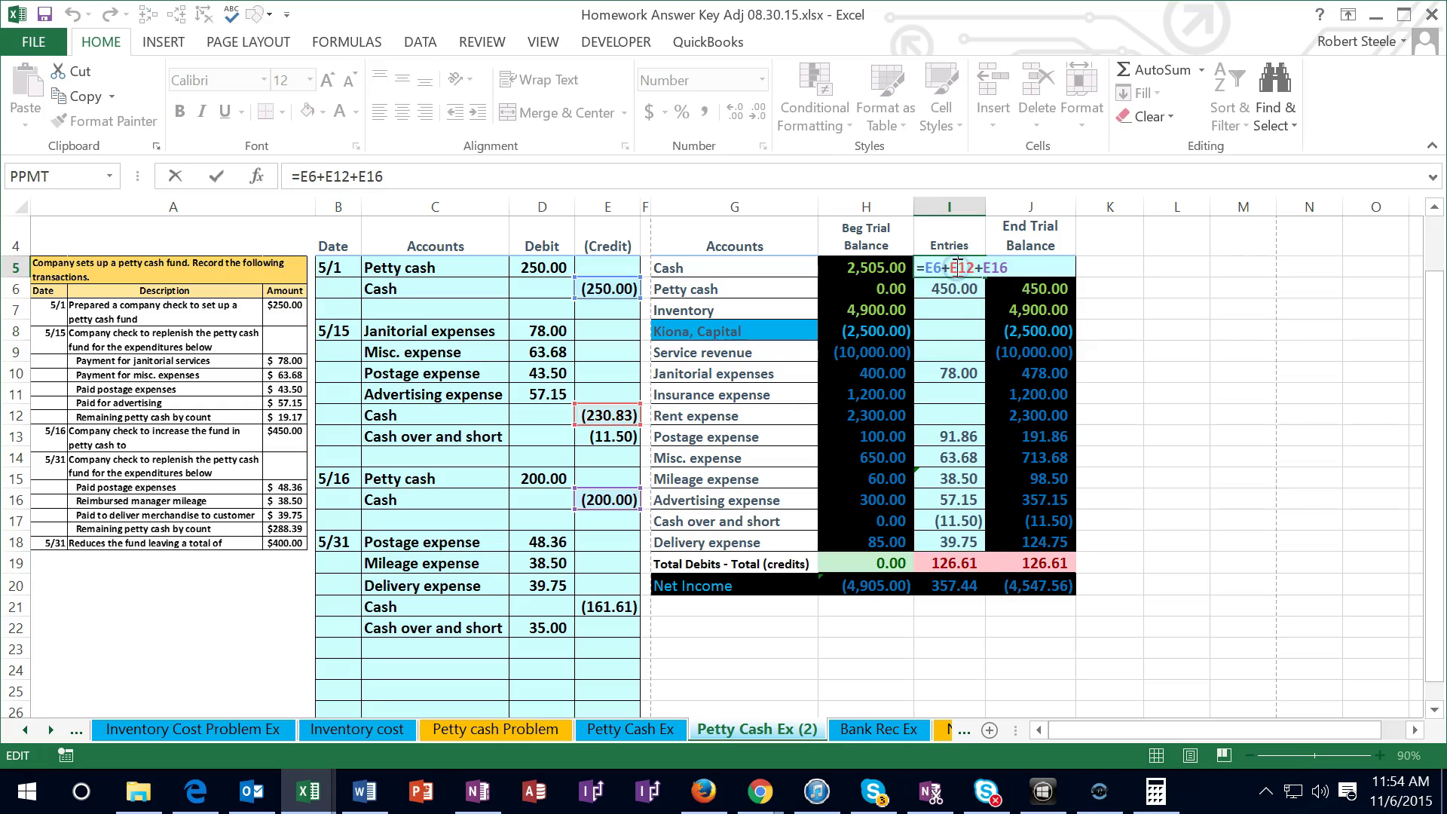
pyautogui.write('+')
pyautogui.click(622, 607)
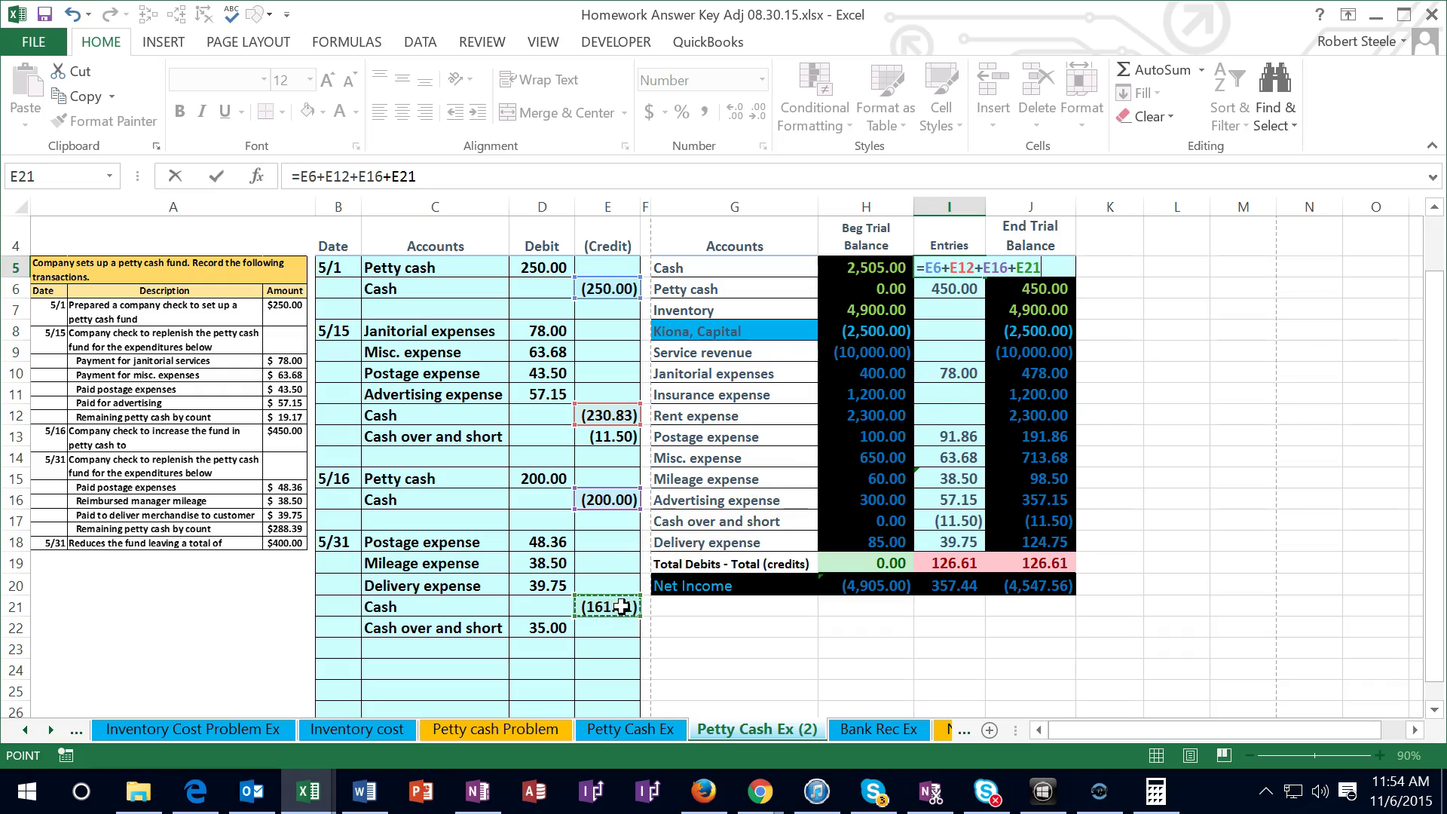
pyautogui.press('Return')
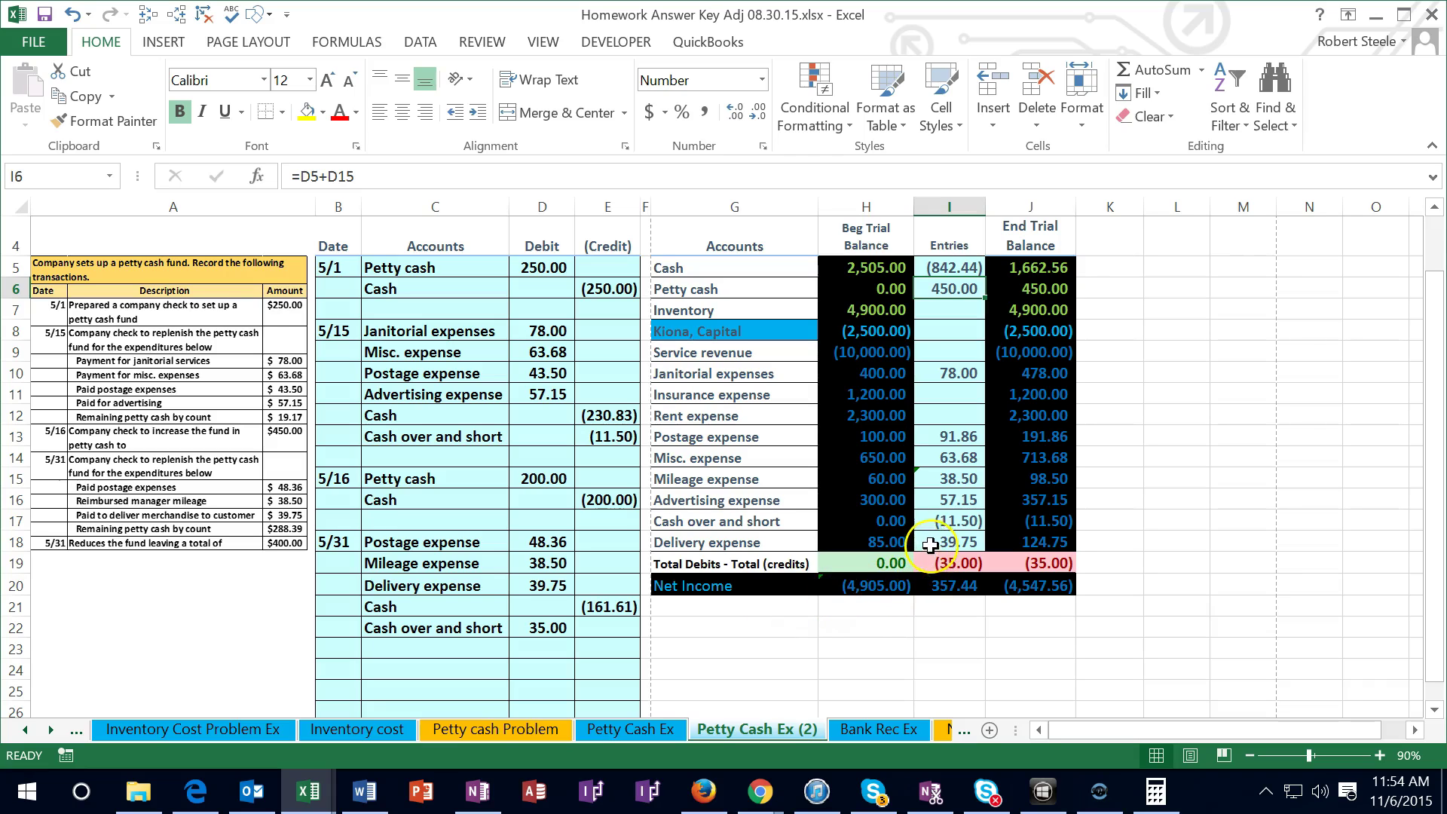
# Add the 5/31 debit in D22 to the Cash over and short entries formula in I17, making it =E13+D22
pyautogui.click(936, 517)
pyautogui.write('=E13')
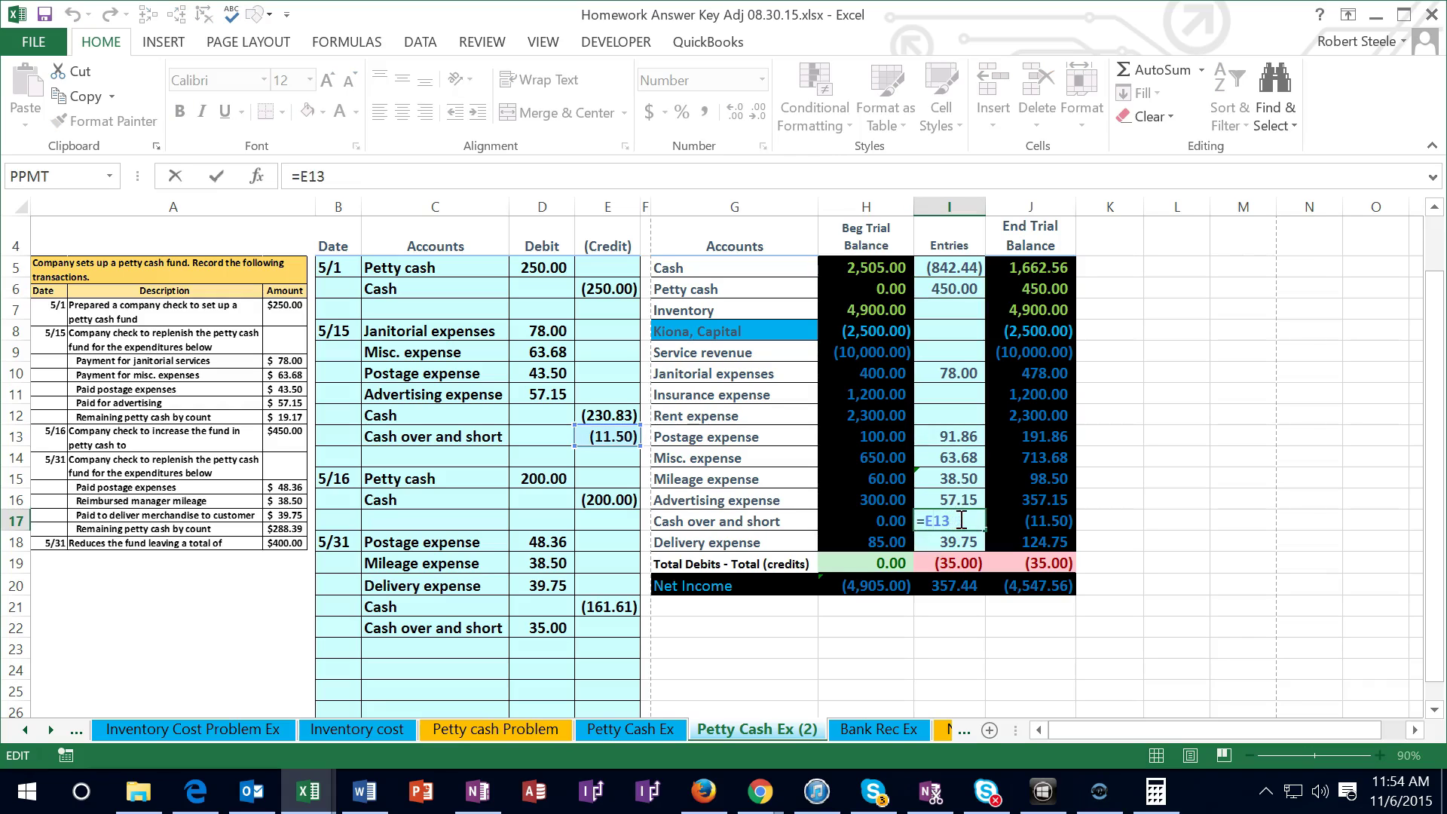
pyautogui.write('+')
pyautogui.click(537, 627)
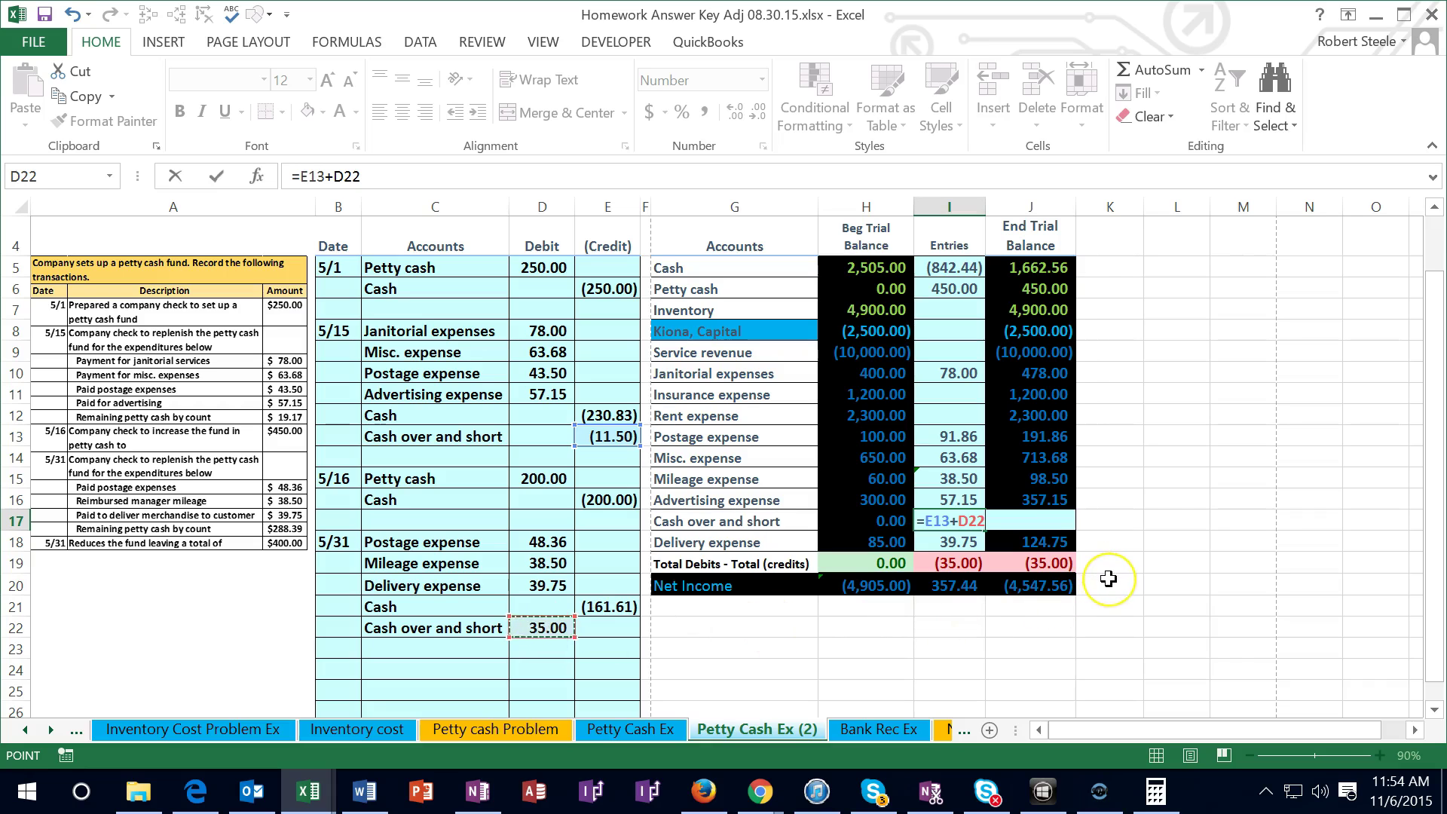
pyautogui.press('Return')
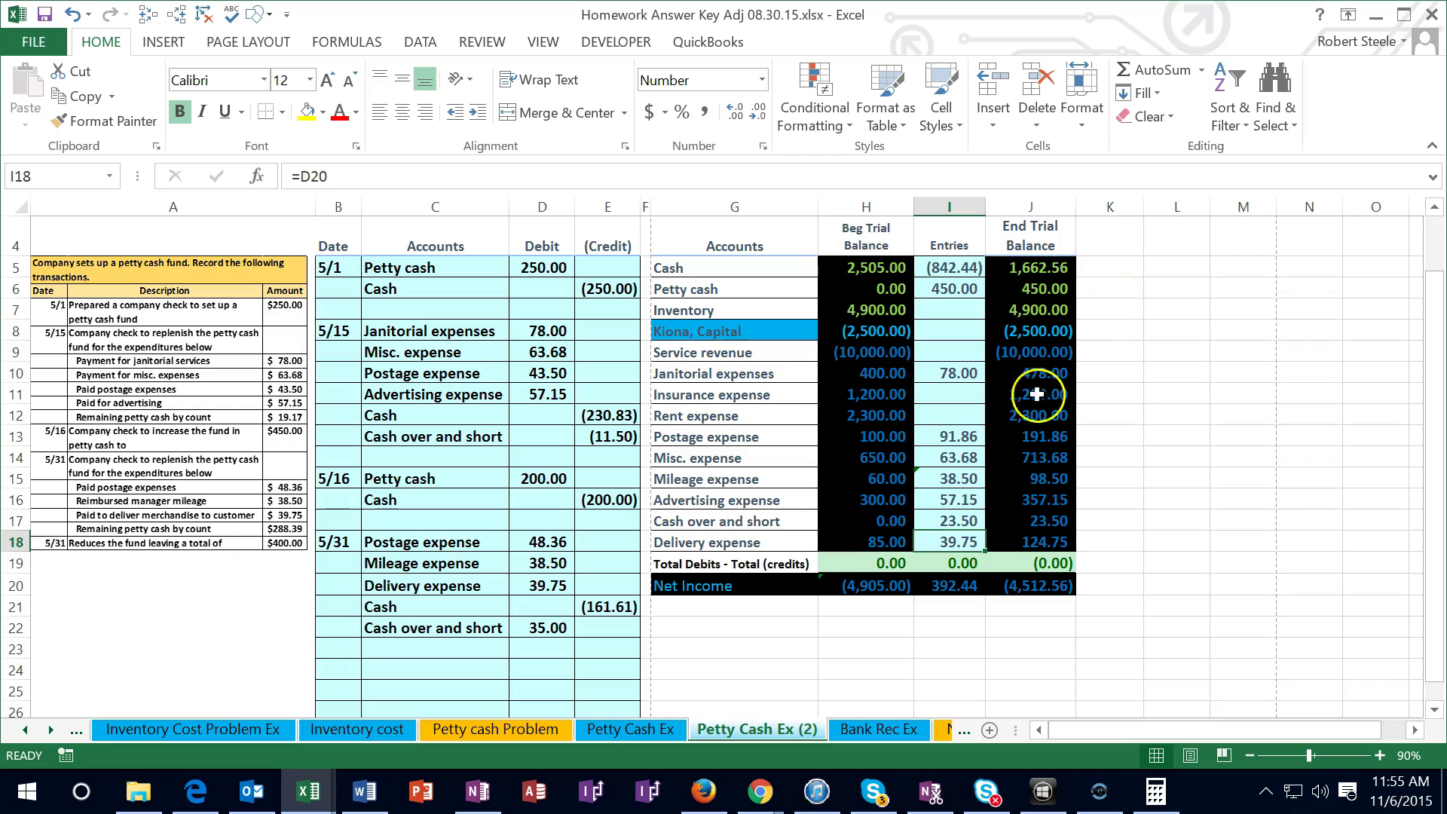
# Enter the date 5/31 in B24 to start the petty cash fund reduction entry
pyautogui.click(352, 668)
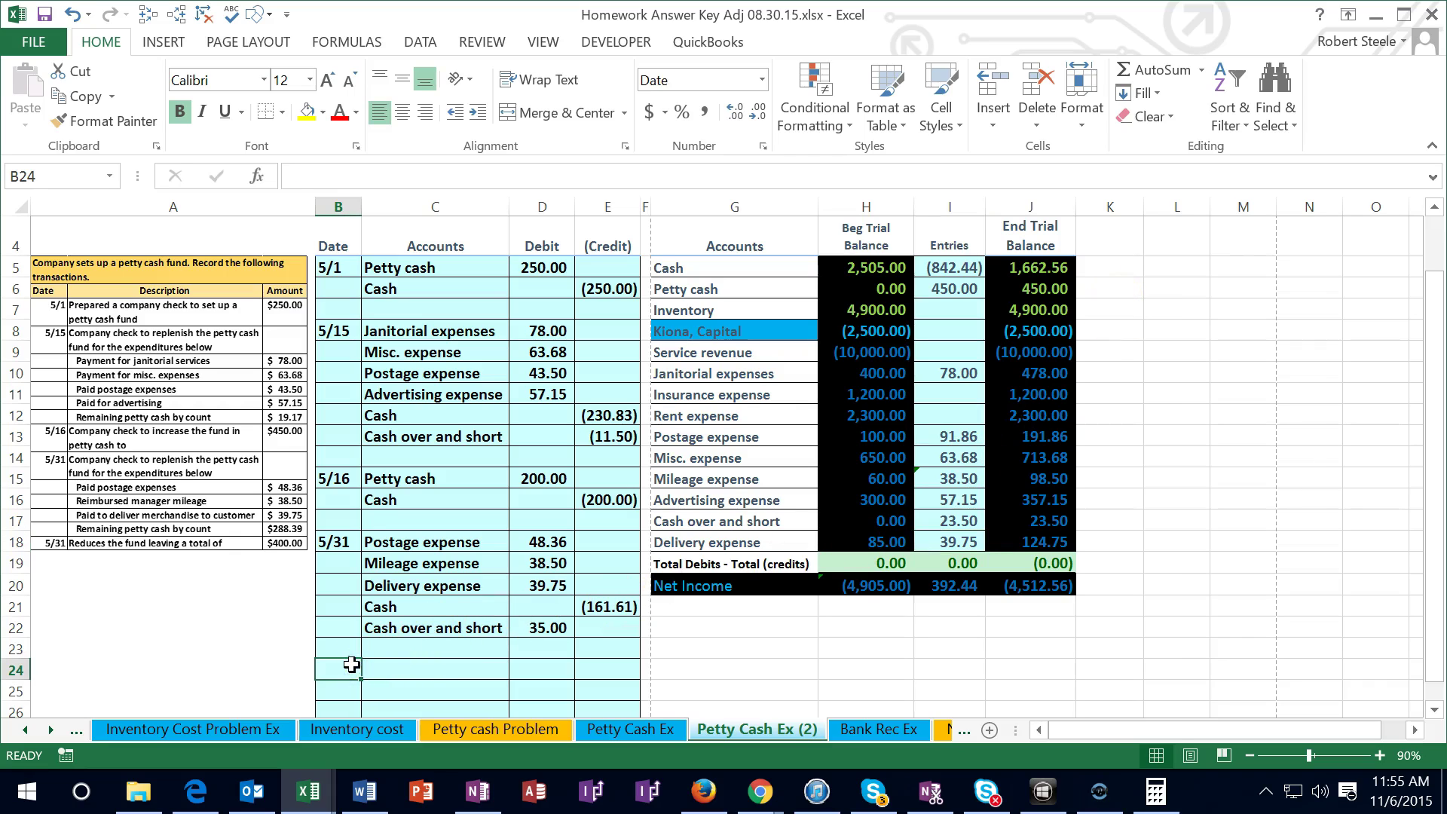
pyautogui.write('5/')
pyautogui.press('Return')
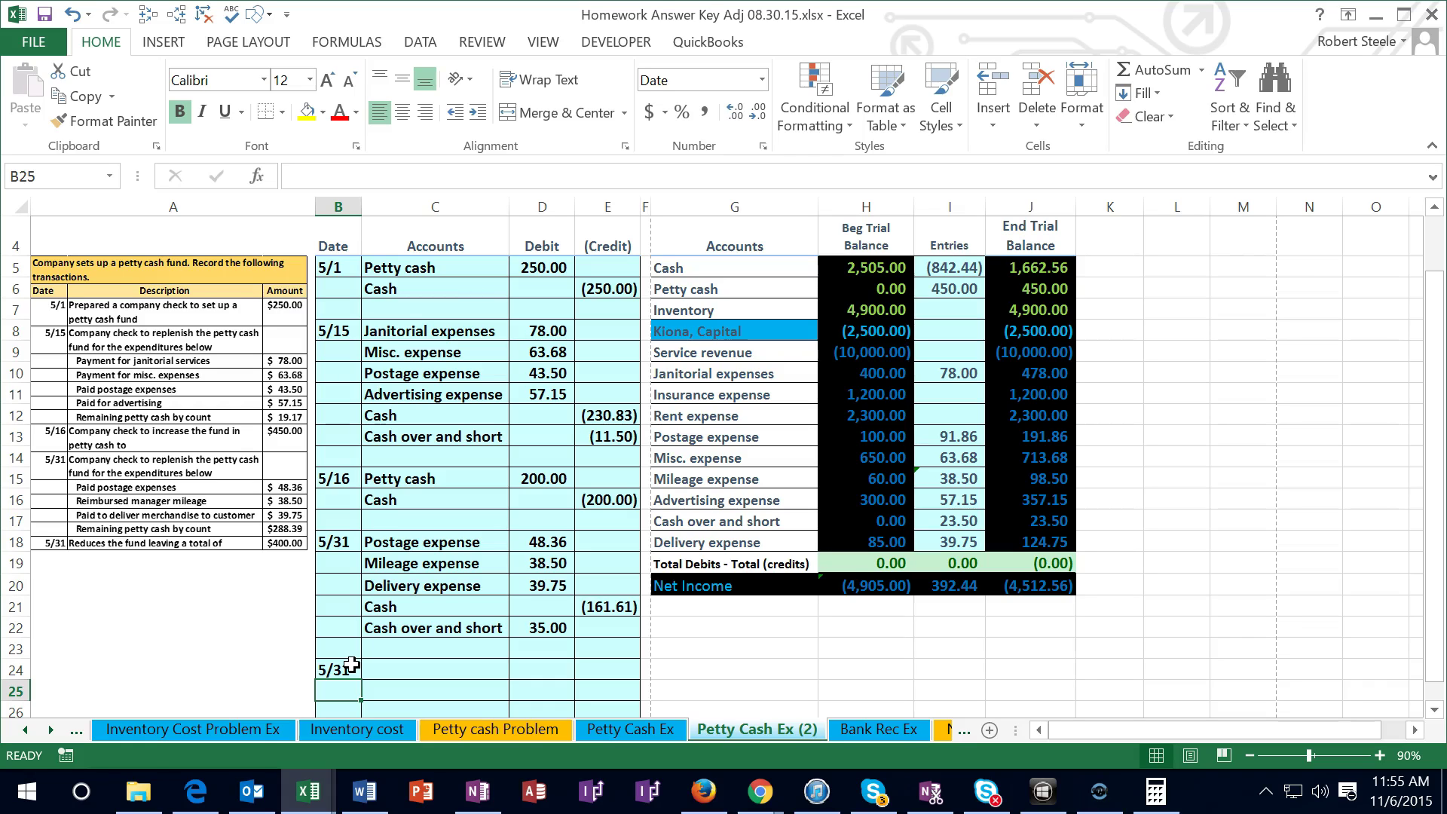
# Copy the Cash account name from the trial balance and paste it as values into C24
pyautogui.click(667, 268)
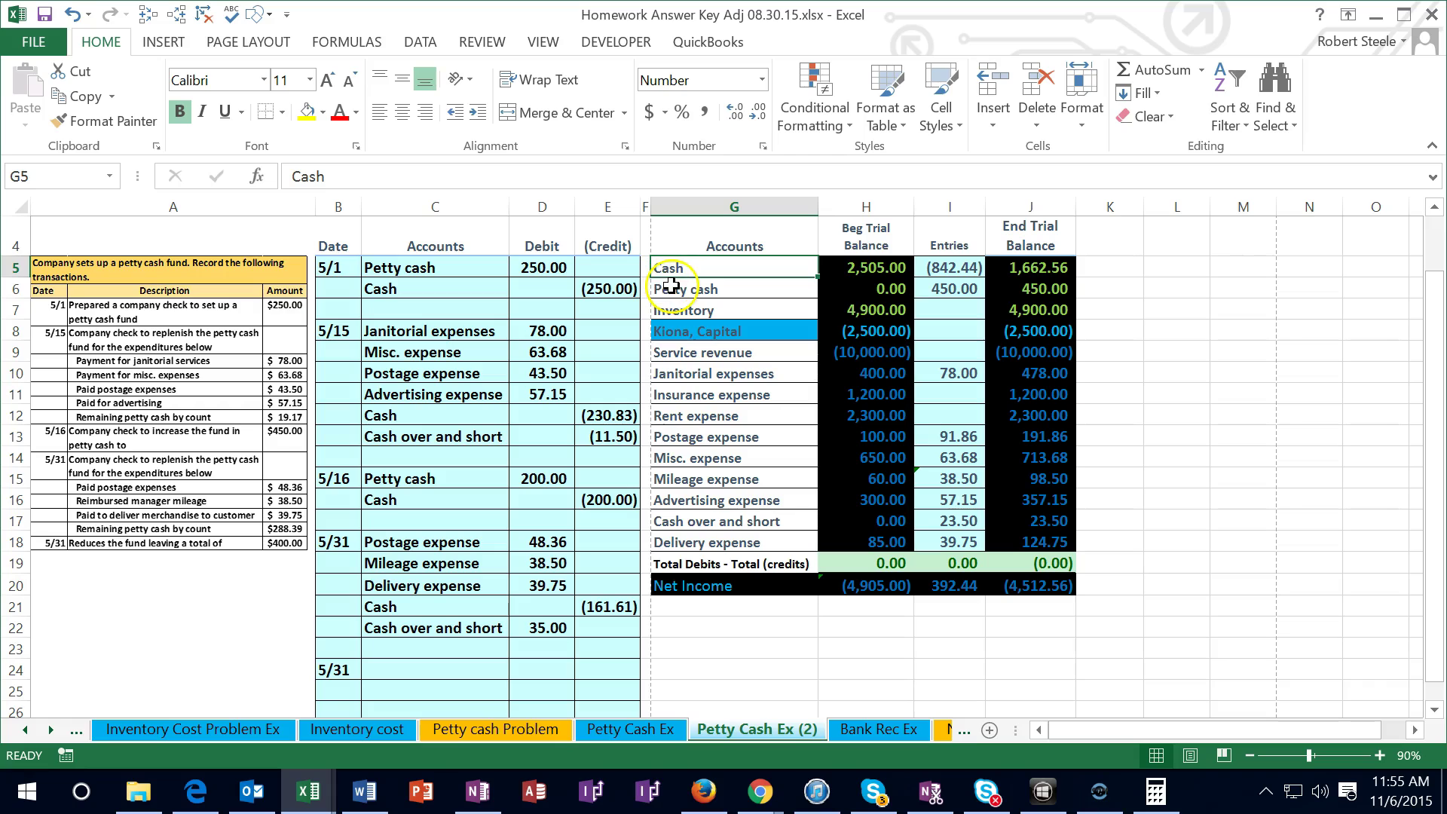
pyautogui.rightClick(670, 267)
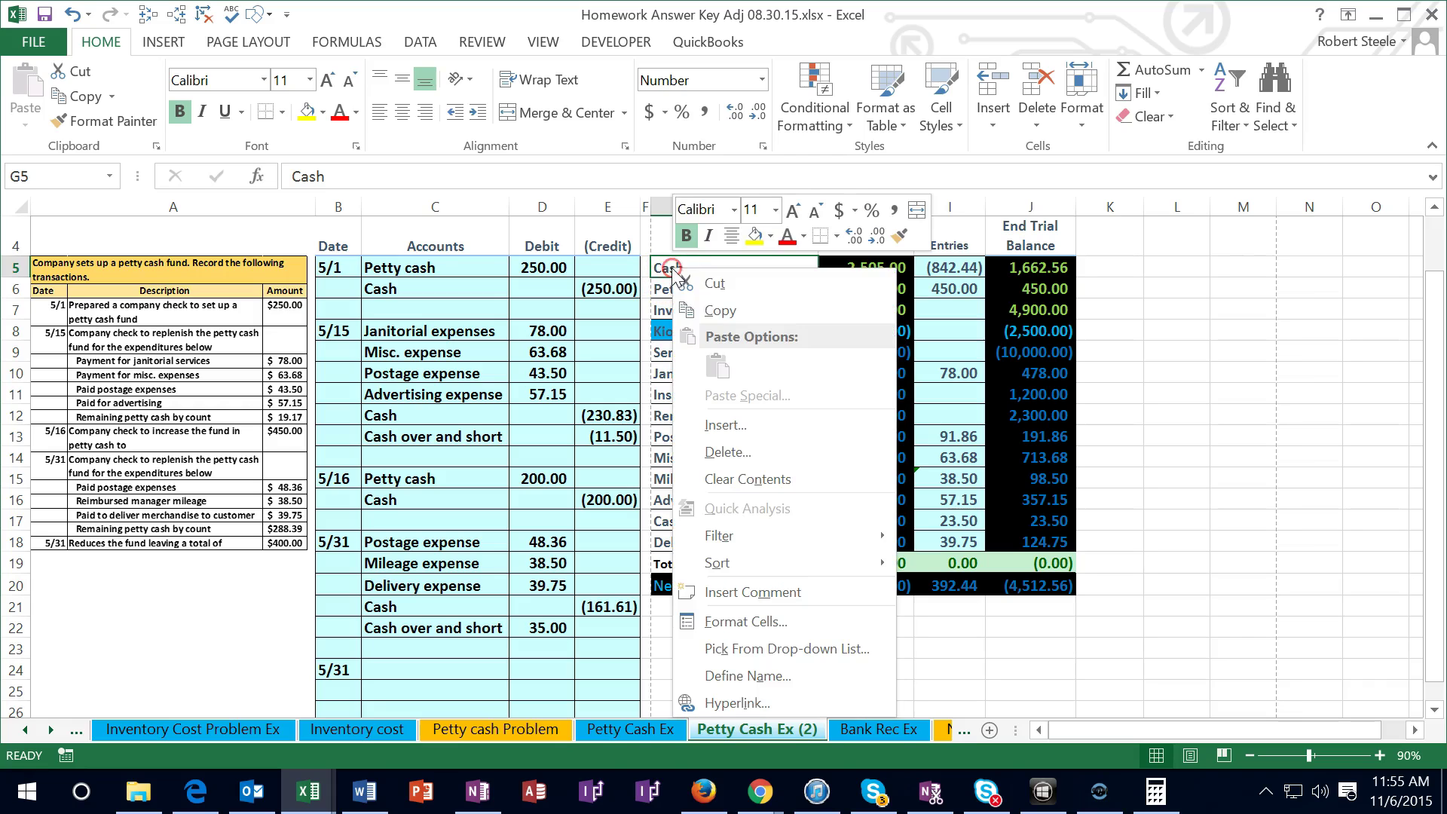
pyautogui.click(694, 306)
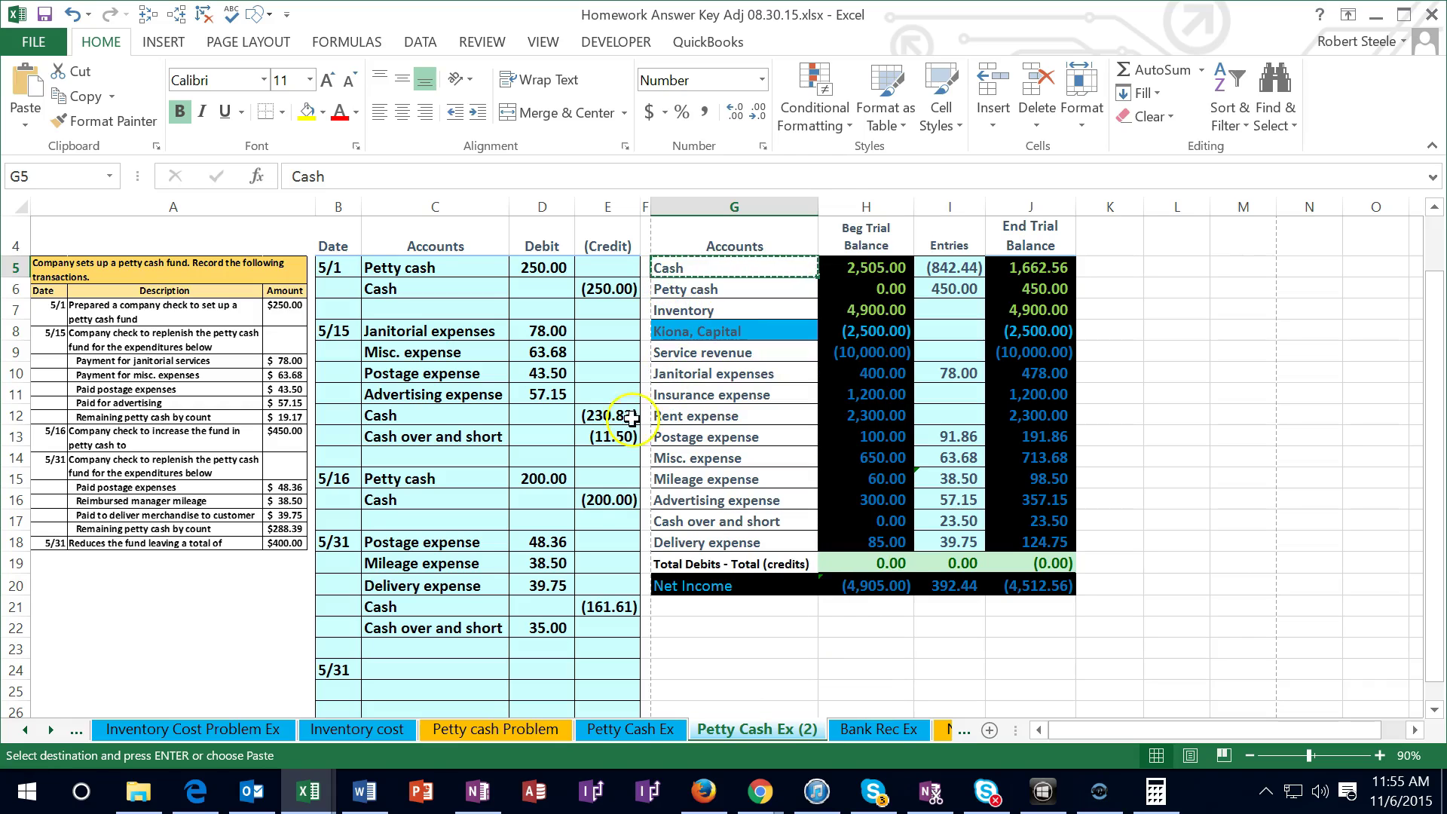
pyautogui.rightClick(405, 669)
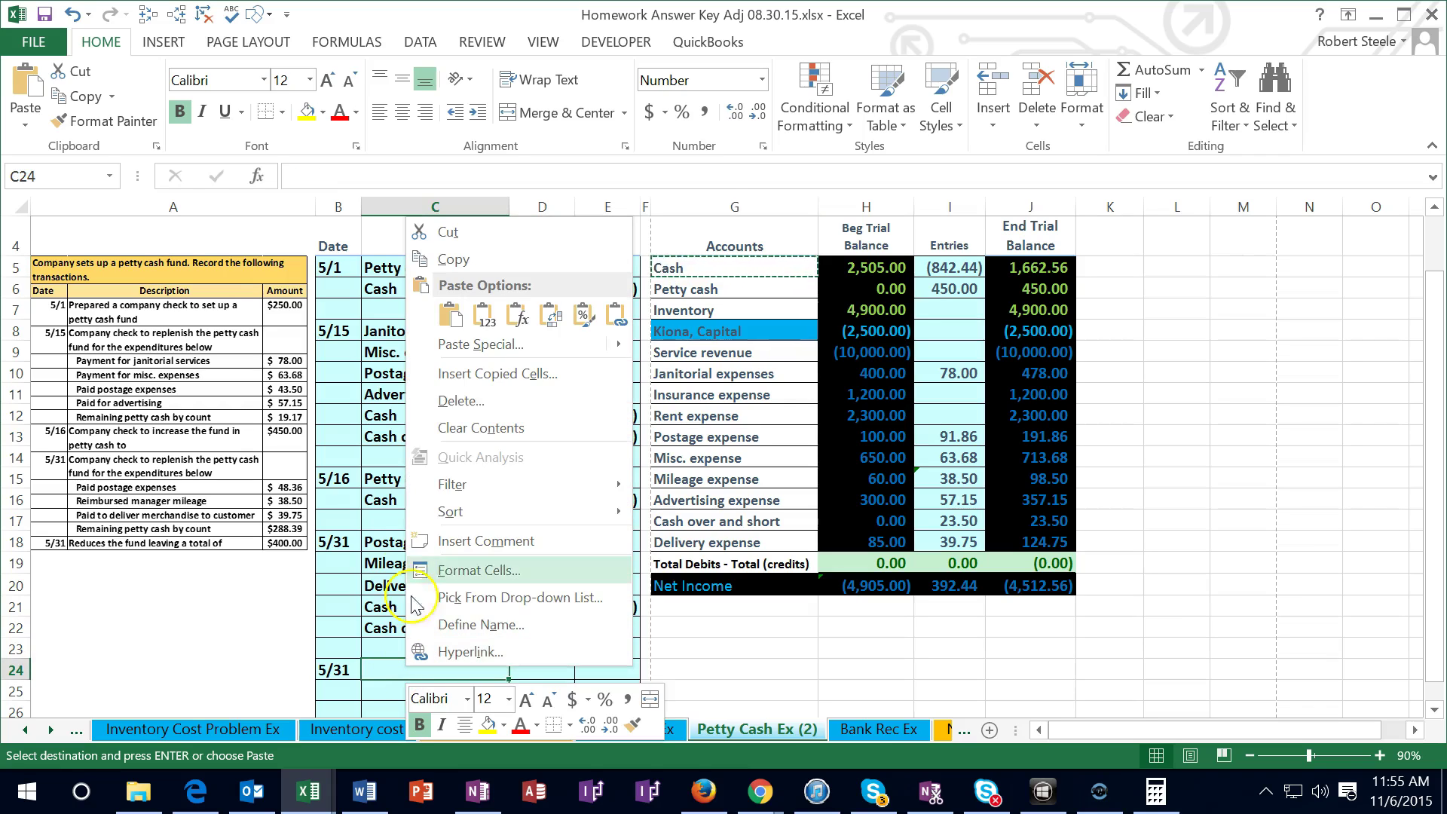
pyautogui.click(483, 315)
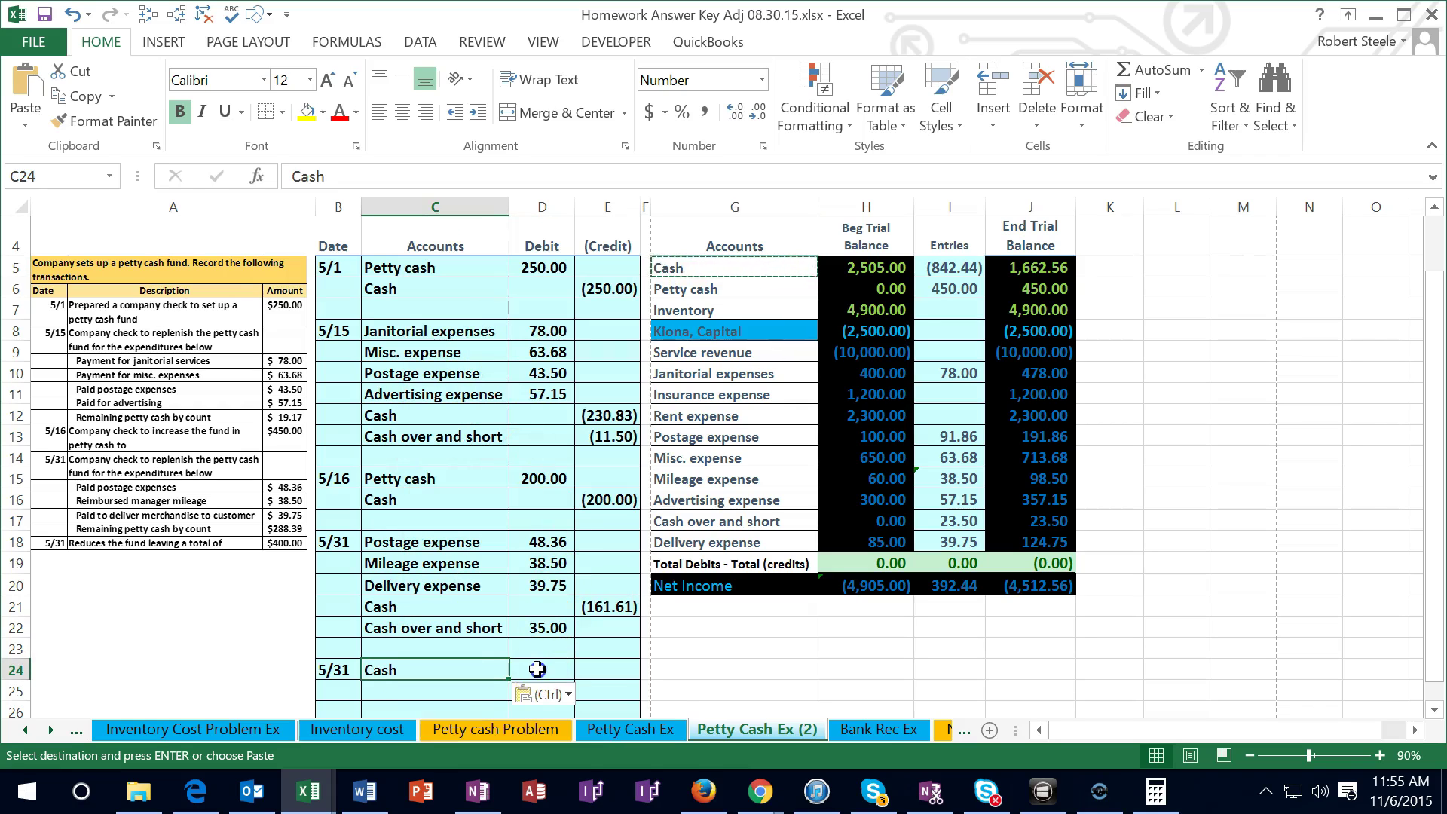
# Enter a Cash debit of 50 in D24 and the offsetting credit in E25 as the negative of D24
pyautogui.click(536, 669)
pyautogui.write('5')
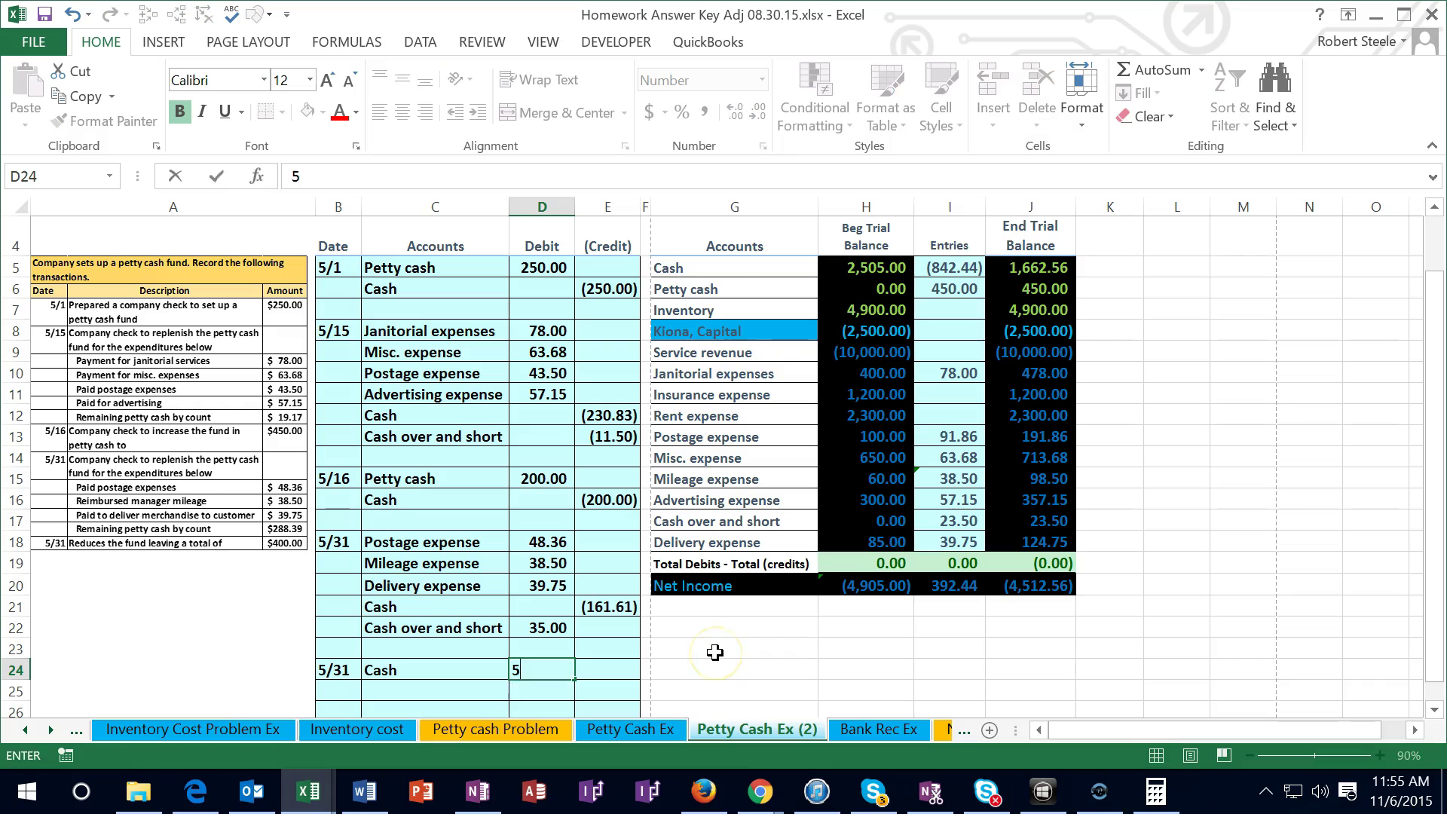
pyautogui.write('0')
pyautogui.press('Return')
pyautogui.press('Right')
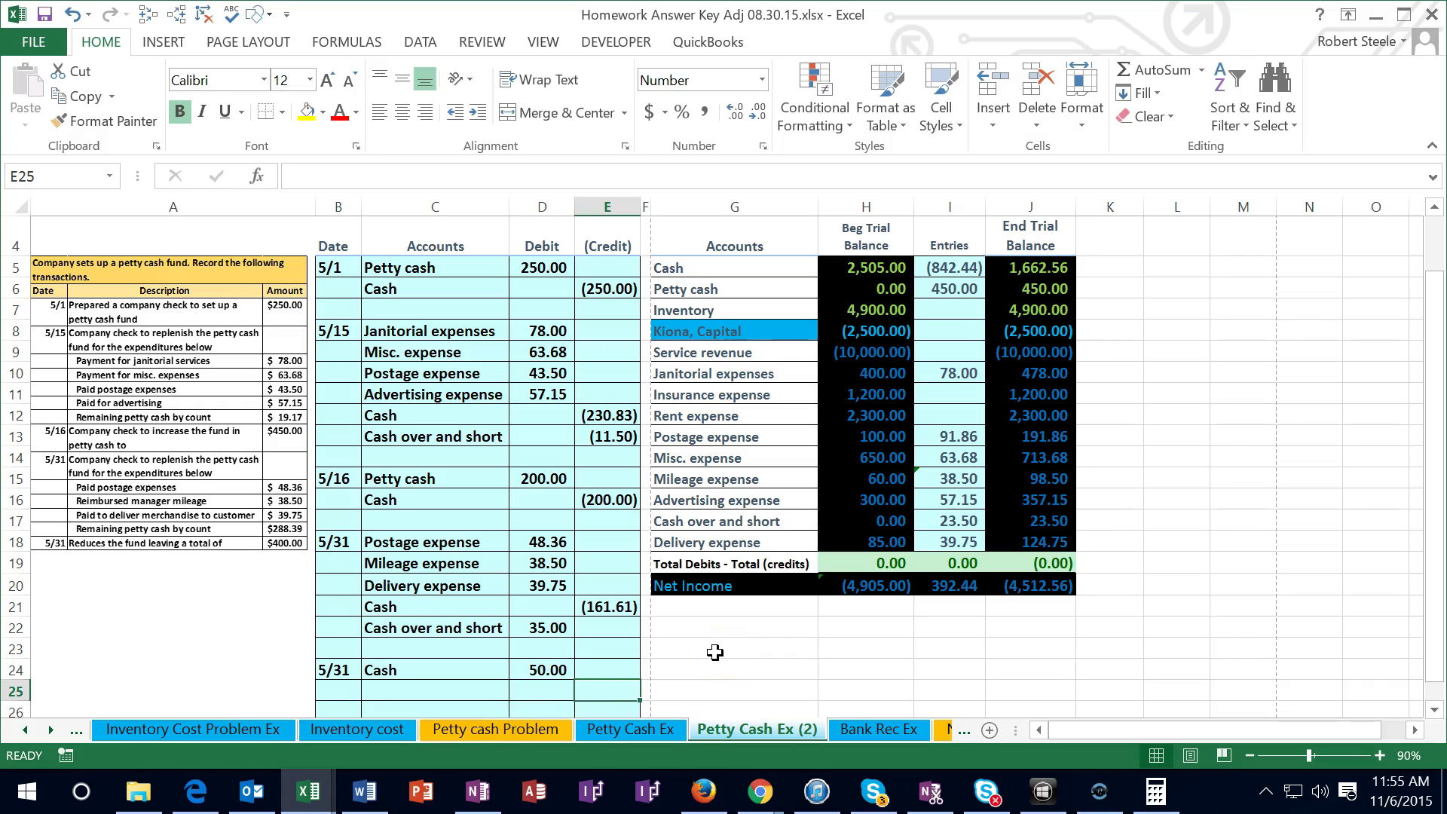
pyautogui.write('-')
pyautogui.press('Left')
pyautogui.press('Up')
pyautogui.press('Return')
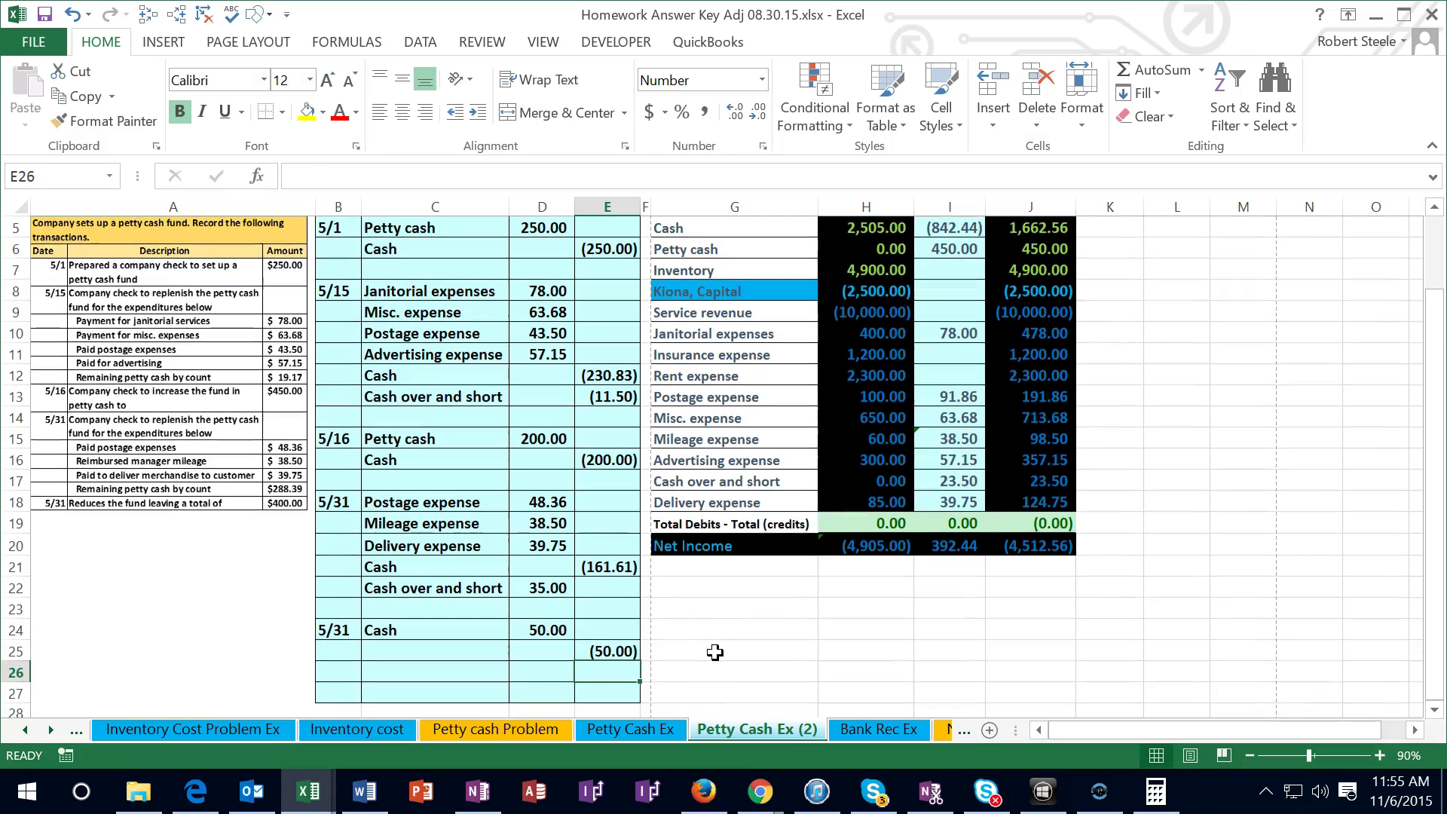
# Copy the Petty cash account name from the trial balance and paste it as values into C25
pyautogui.scroll(1, 720, 550)
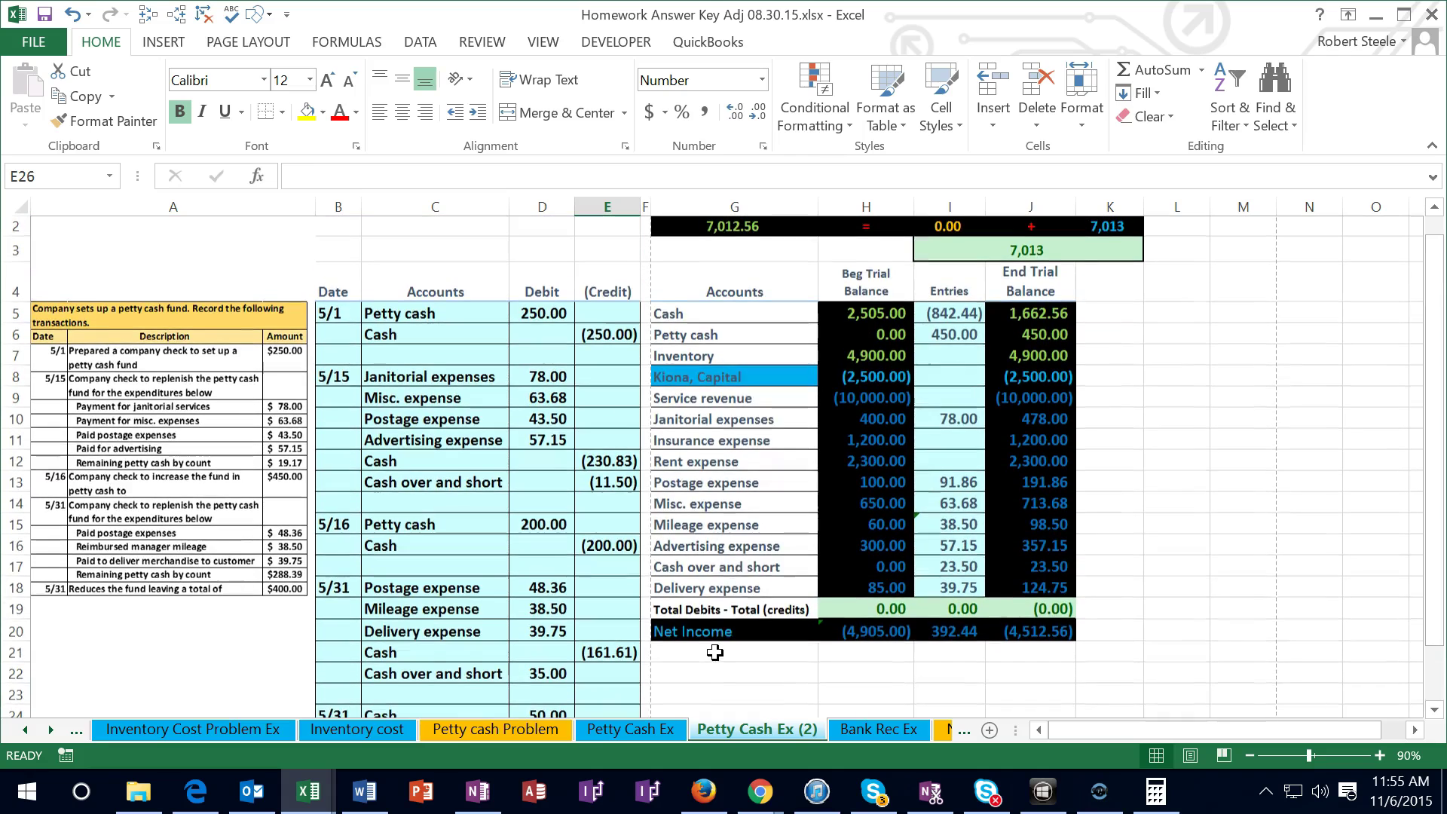
pyautogui.click(724, 331)
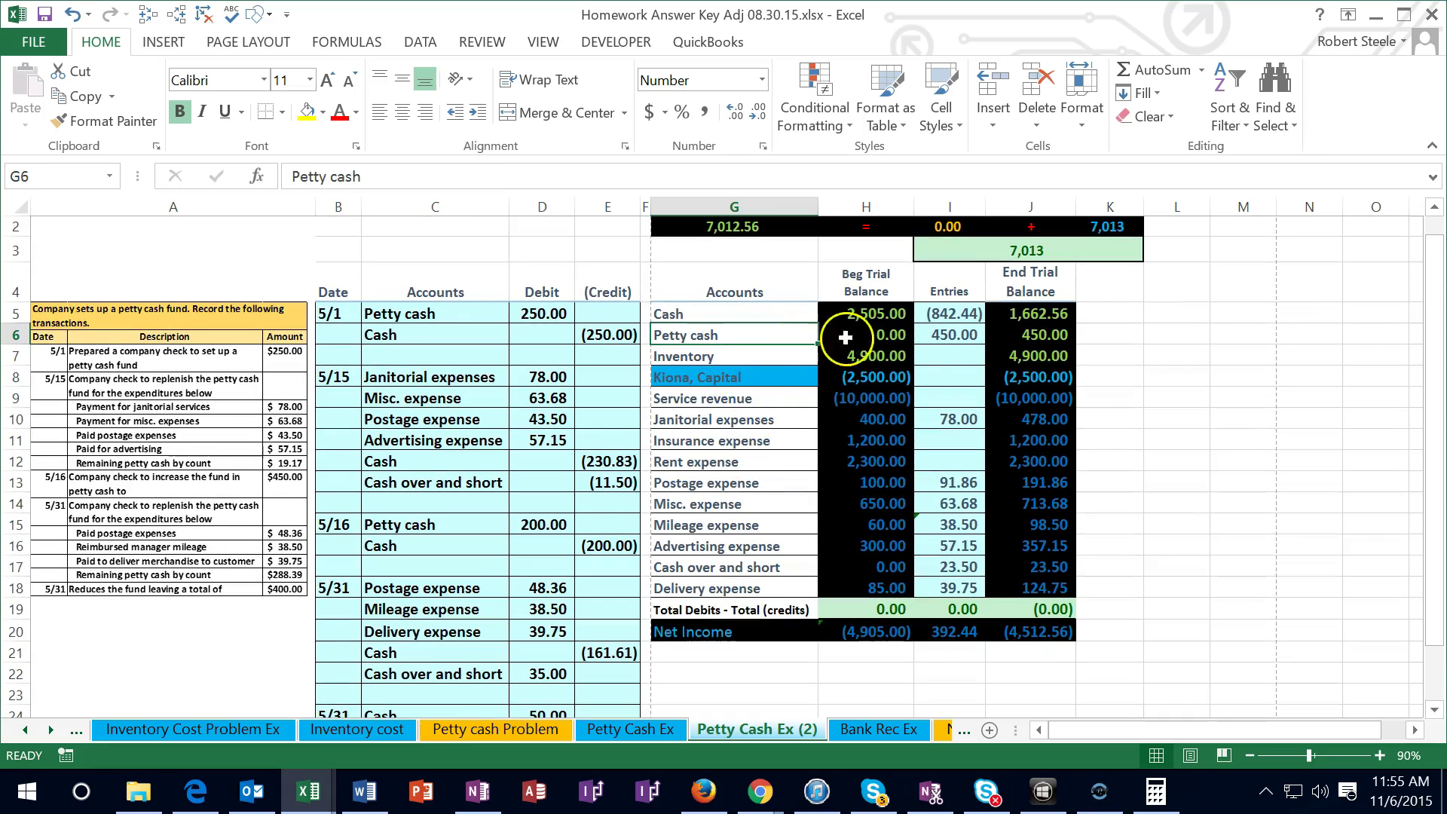
pyautogui.rightClick(736, 334)
pyautogui.click(786, 359)
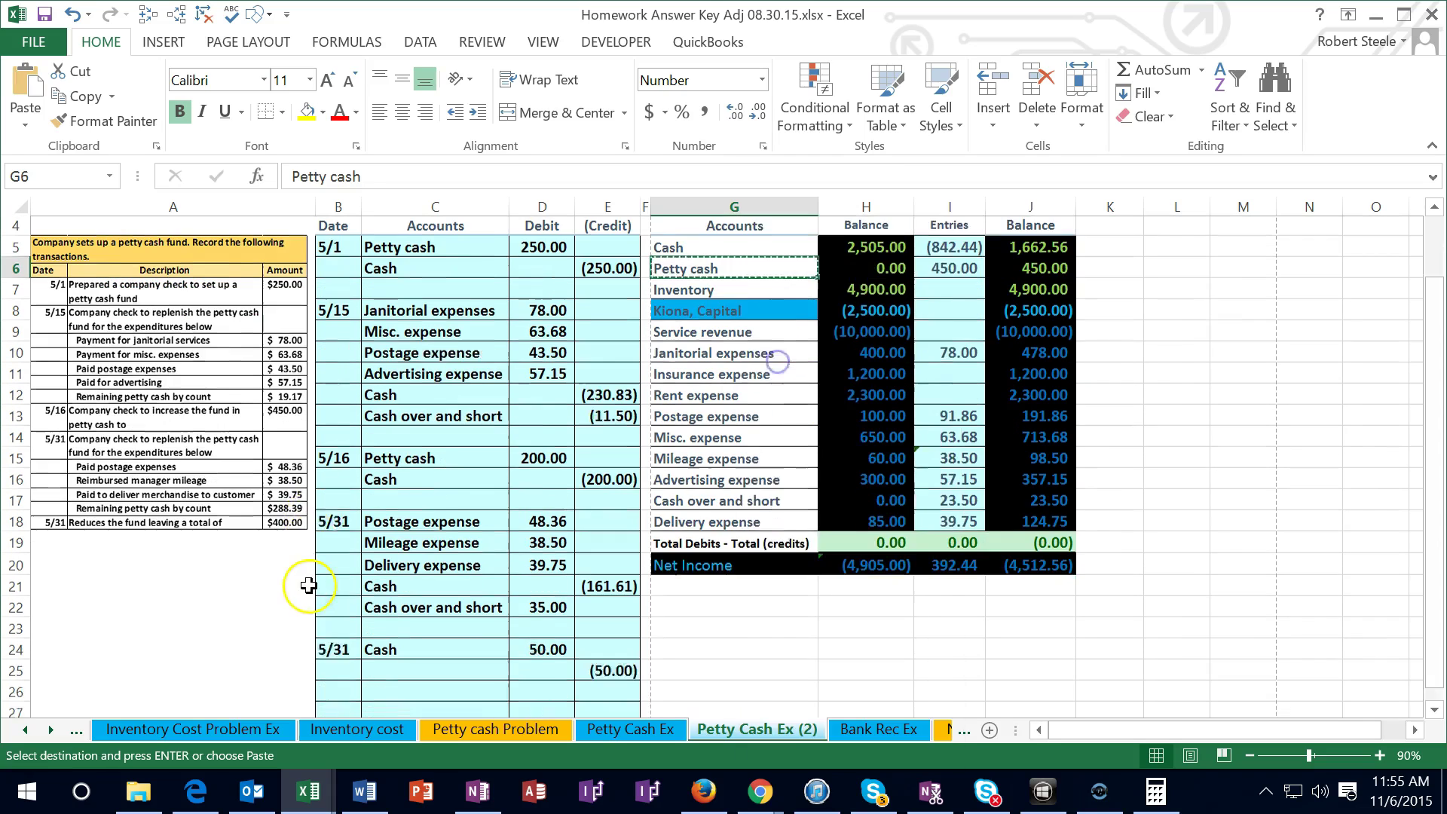
pyautogui.scroll(-2, 324, 588)
pyautogui.click(392, 590)
pyautogui.rightClick(392, 589)
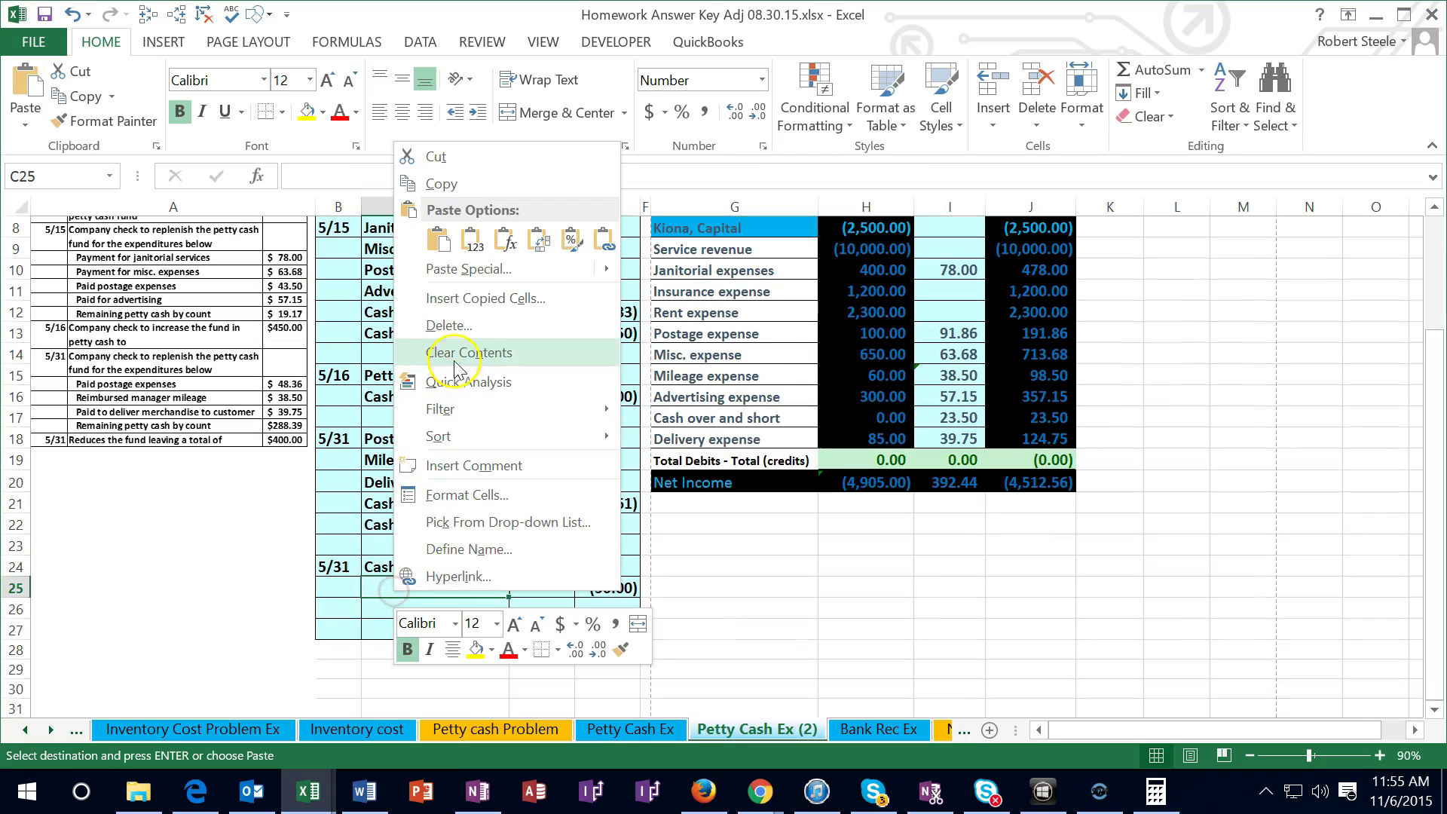
pyautogui.click(473, 246)
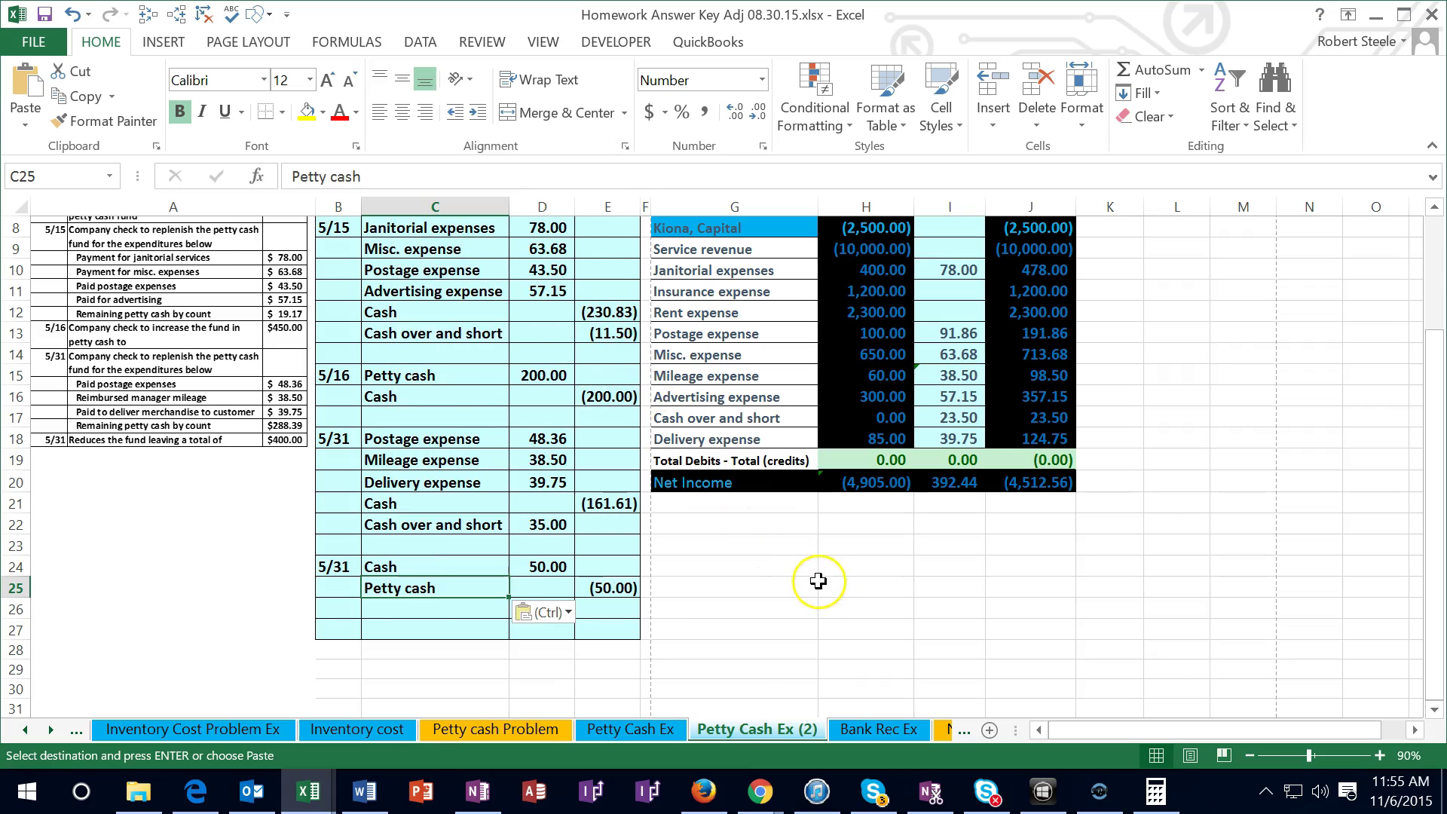
# Add the 5/31 debit in D24 to the Cash entries formula in I5, making it =E6+E12+E16+E21+D24
pyautogui.scroll(2, 819, 578)
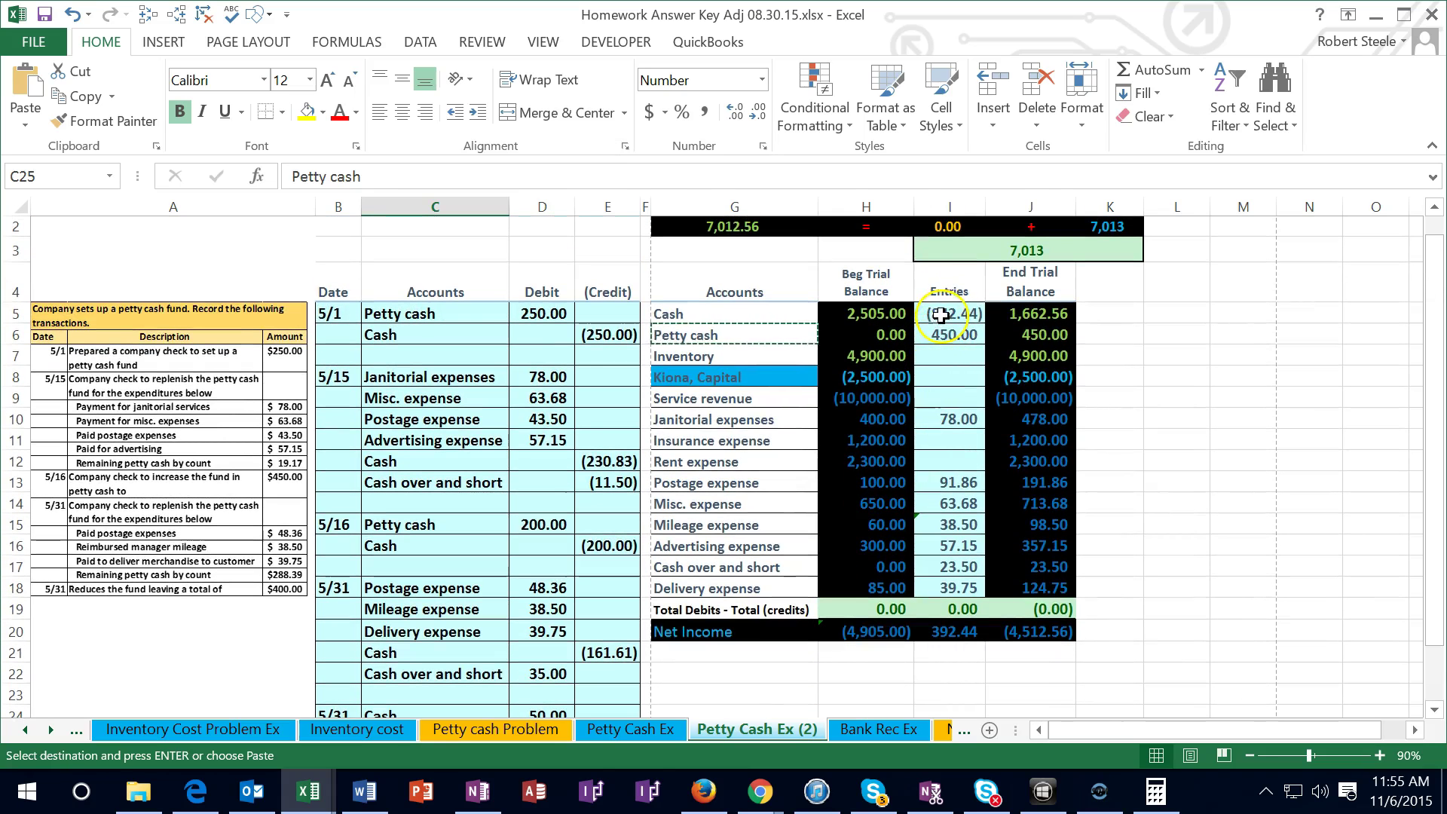
pyautogui.doubleClick(944, 313)
pyautogui.click(1026, 313)
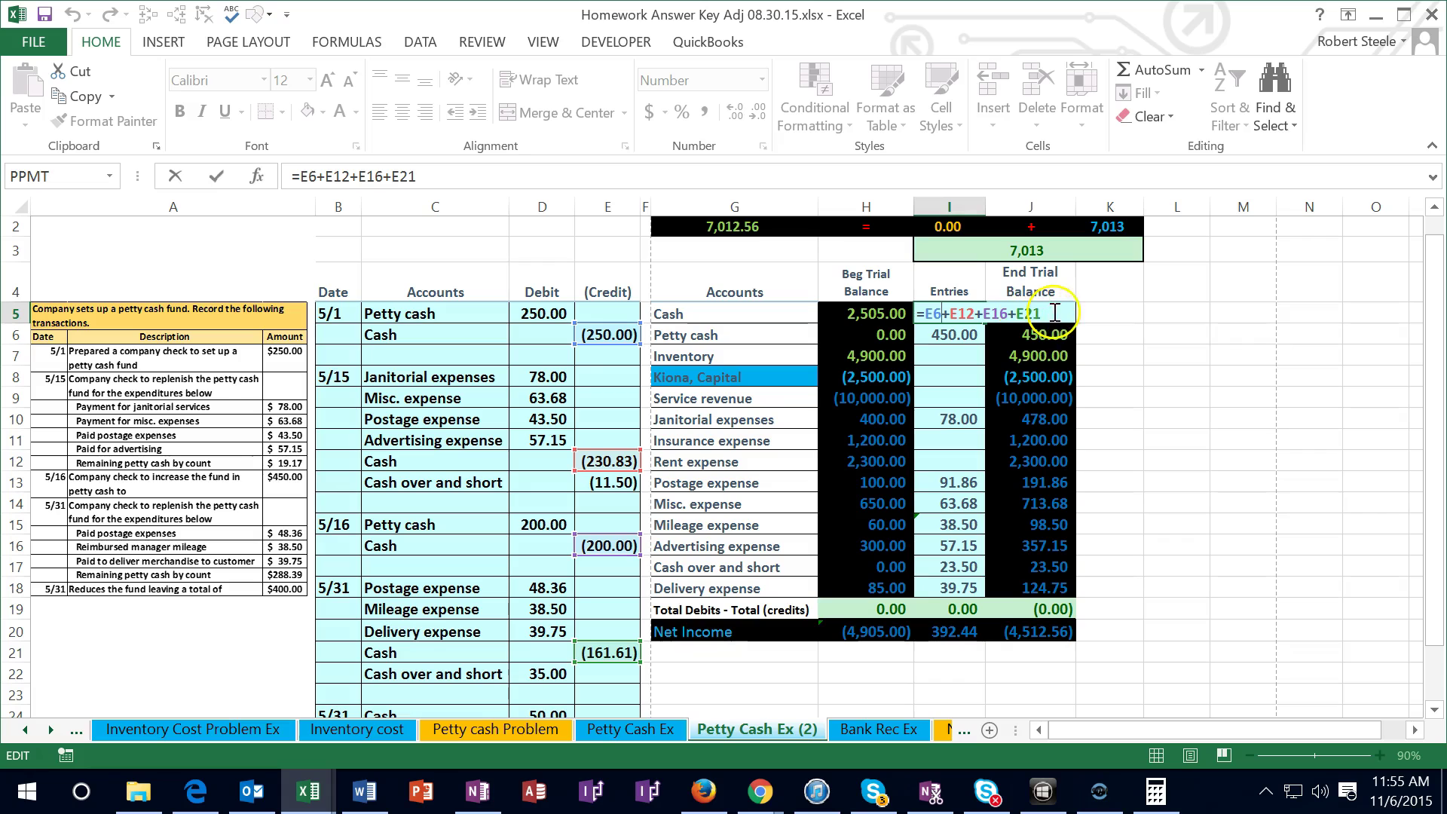
pyautogui.scroll(-1, 749, 458)
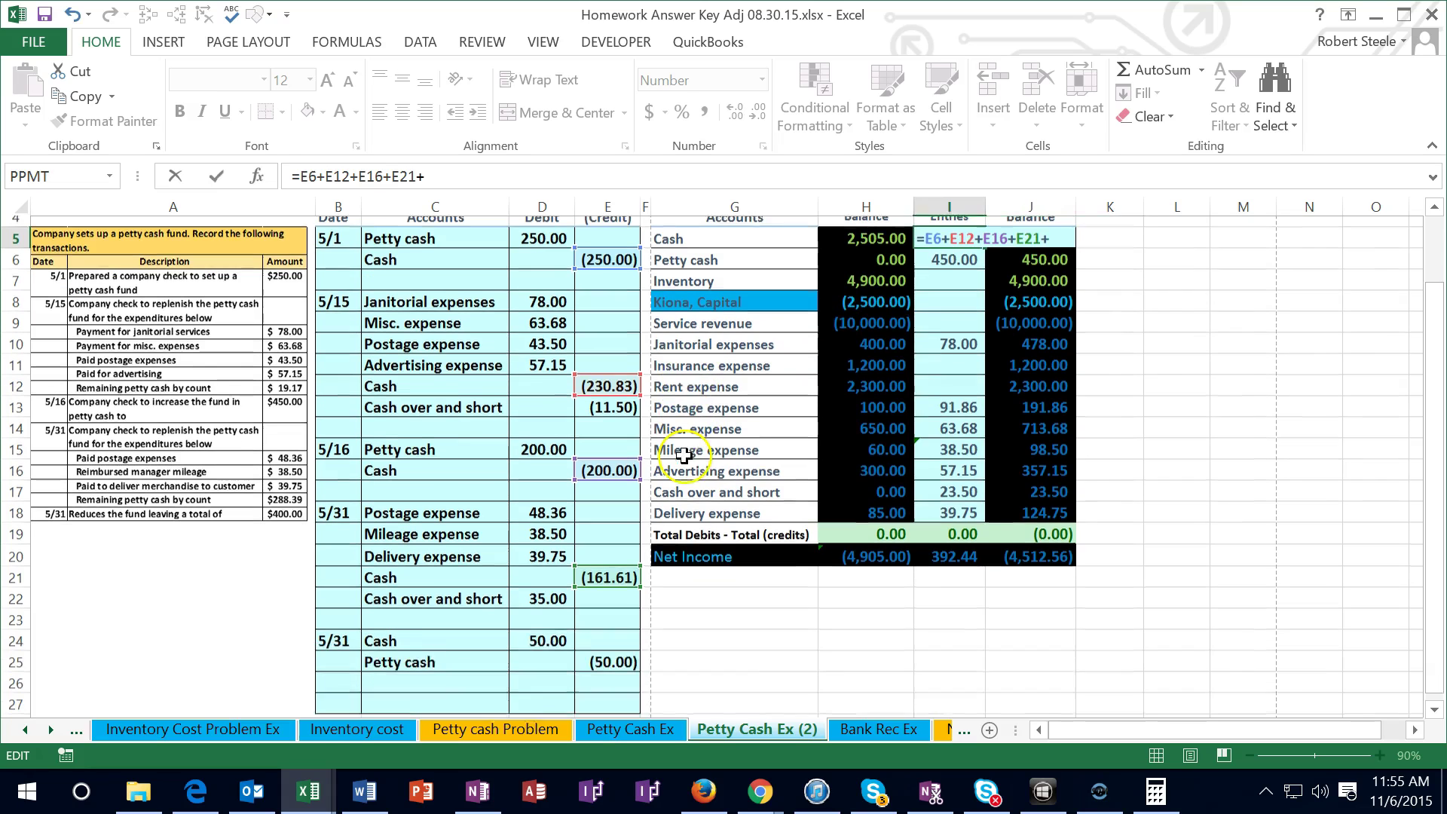
pyautogui.click(547, 629)
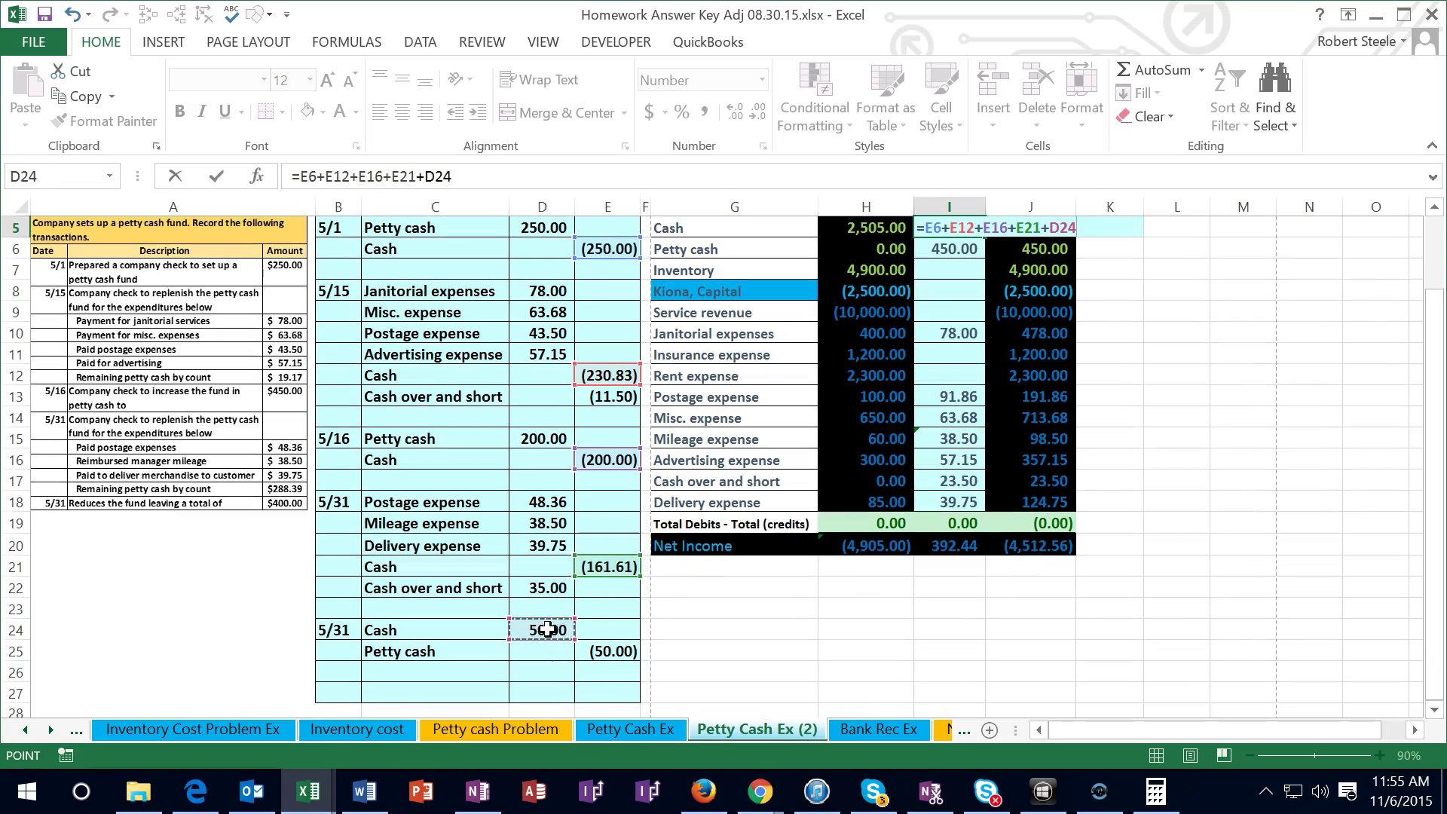
pyautogui.press('Return')
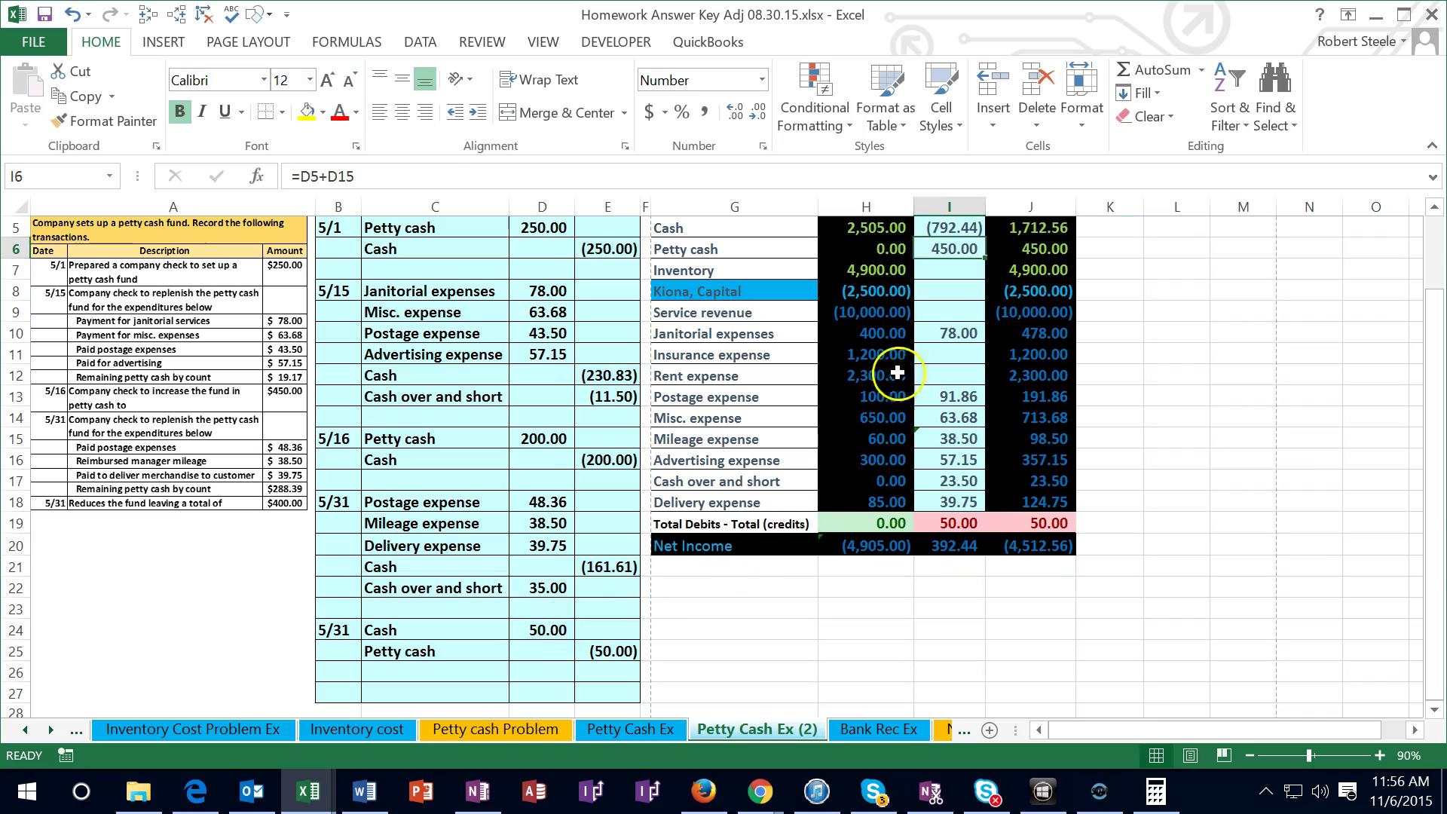
# Add the 5/31 credit in E25 to the Petty cash entries formula in I6, making it =D5+D15+E25
pyautogui.doubleClick(949, 247)
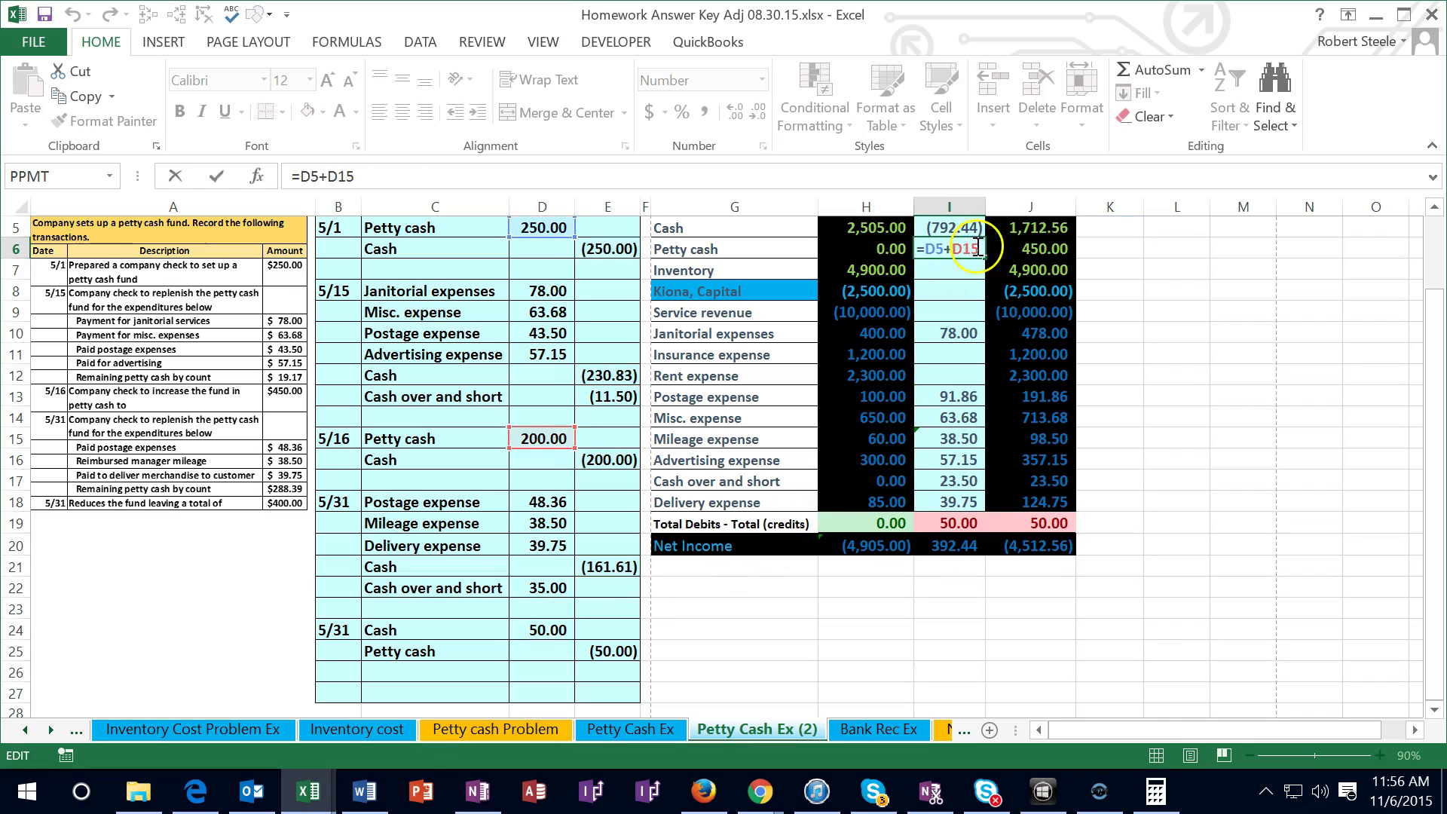
pyautogui.write('+')
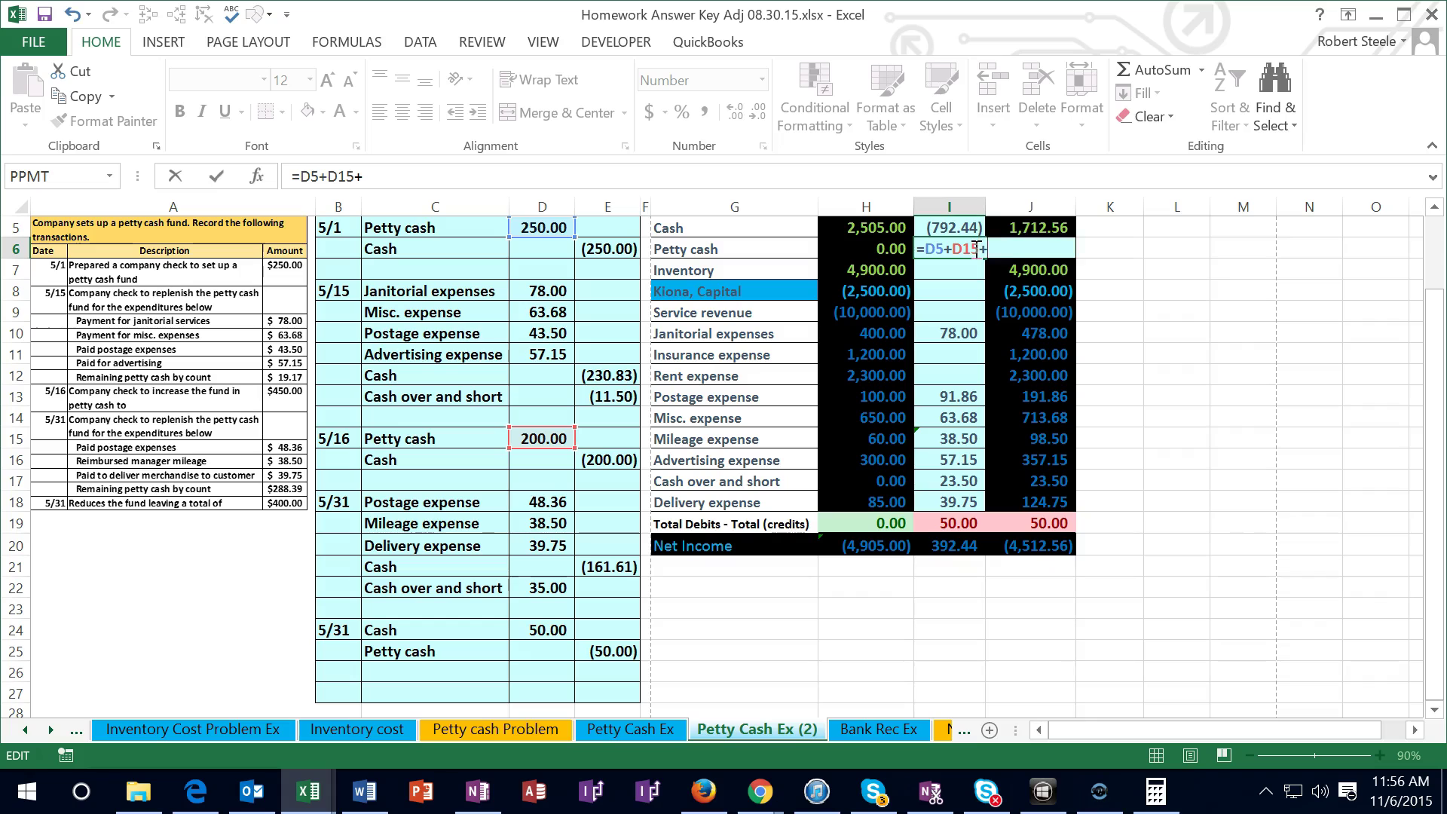
pyautogui.click(612, 653)
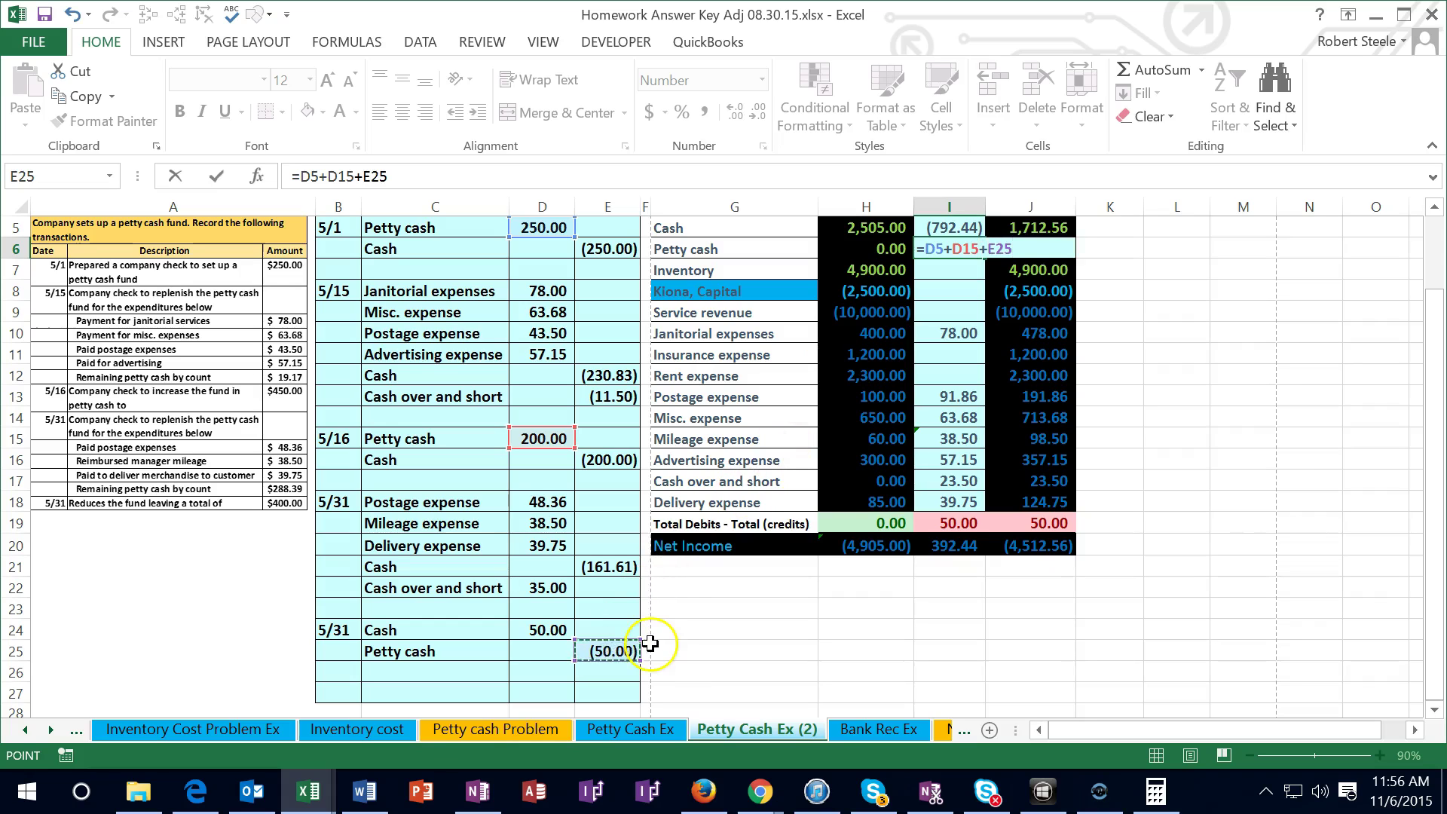
pyautogui.press('Return')
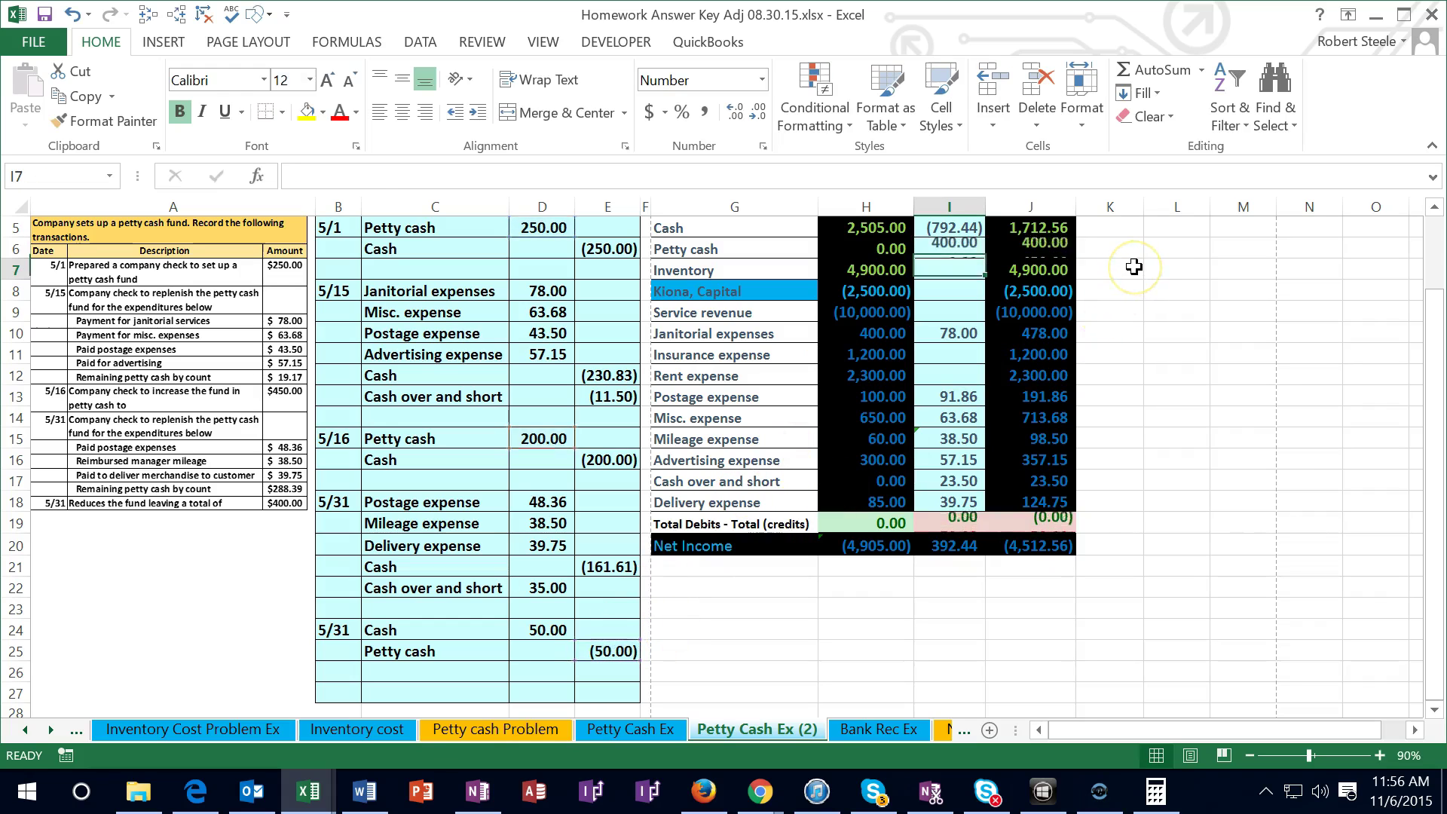